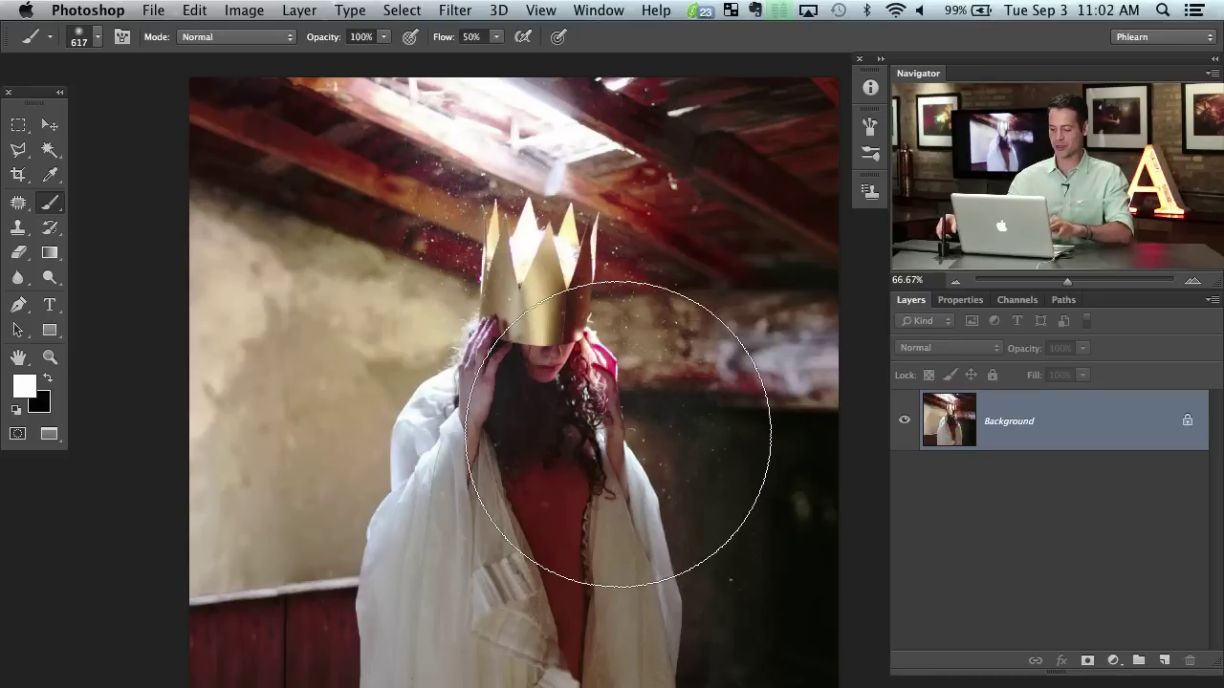
On a new layer, try painting a pale glow sampled from the skylight over the crown and hair with a soft 50% flow brush, and delete that layer
{"action": "left_click_drag", "start_coordinate": [576, 299], "coordinate": [436, 297]}
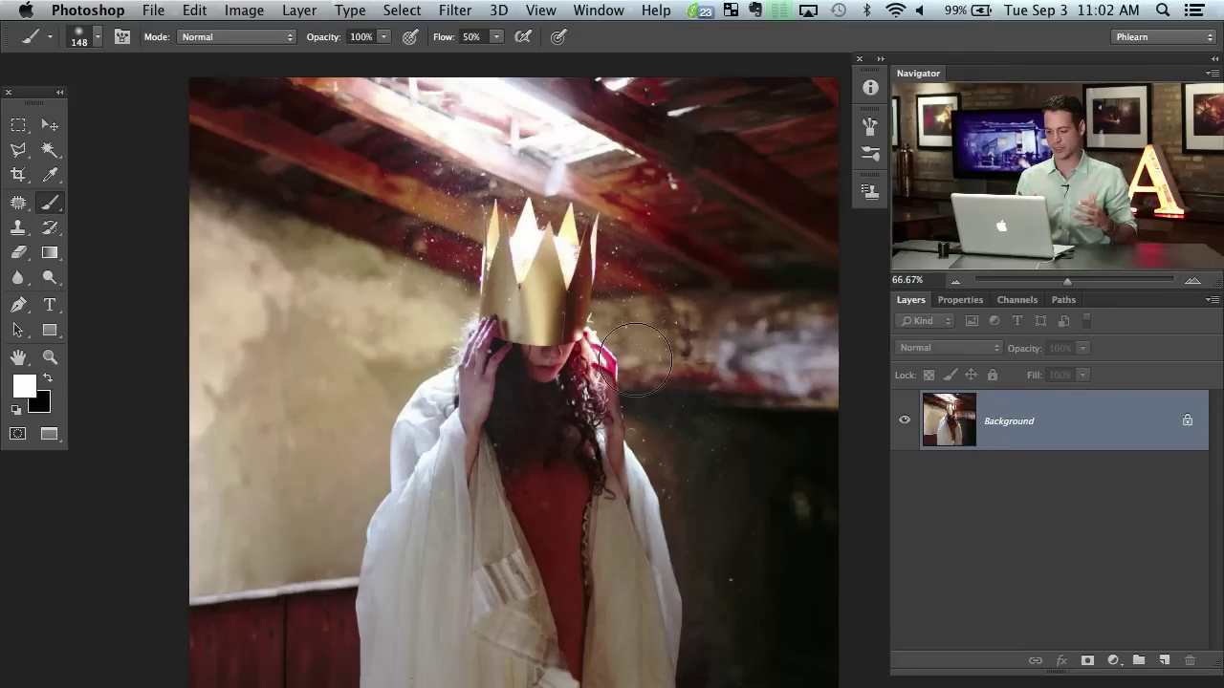
{"action": "key", "text": "alt+shift+super+n"}
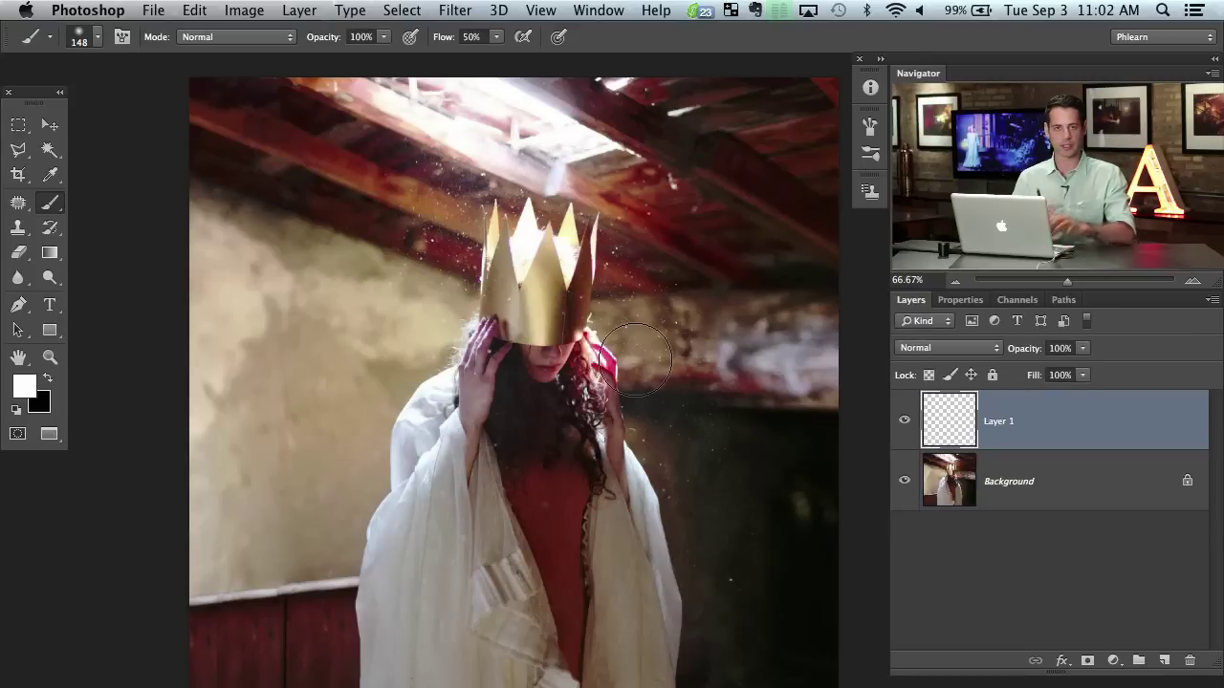
{"action": "right_click", "coordinate": [345, 191]}
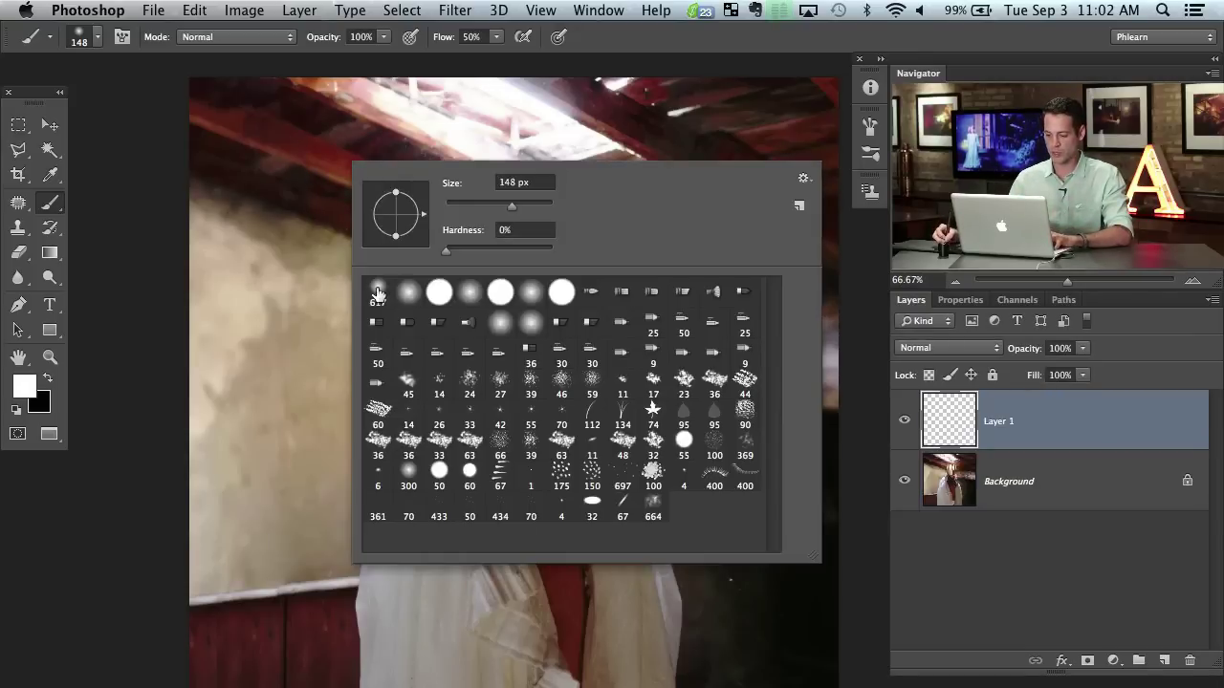
{"action": "double_click", "coordinate": [378, 290]}
{"action": "mouse_move", "coordinate": [423, 263]}
{"action": "left_mouse_down"}
{"action": "mouse_move", "coordinate": [399, 110]}
{"action": "mouse_move", "coordinate": [395, 241]}
{"action": "mouse_move", "coordinate": [373, 245]}
{"action": "left_mouse_up"}
{"action": "left_click", "coordinate": [551, 166], "text": "alt"}
{"action": "mouse_move", "coordinate": [625, 236]}
{"action": "left_mouse_down"}
{"action": "mouse_move", "coordinate": [676, 264]}
{"action": "mouse_move", "coordinate": [663, 301]}
{"action": "mouse_move", "coordinate": [449, 169]}
{"action": "mouse_move", "coordinate": [432, 232]}
{"action": "mouse_move", "coordinate": [459, 350]}
{"action": "mouse_move", "coordinate": [579, 391]}
{"action": "mouse_move", "coordinate": [626, 322]}
{"action": "mouse_move", "coordinate": [491, 115]}
{"action": "mouse_move", "coordinate": [491, 143]}
{"action": "mouse_move", "coordinate": [506, 125]}
{"action": "mouse_move", "coordinate": [621, 287]}
{"action": "left_mouse_up"}
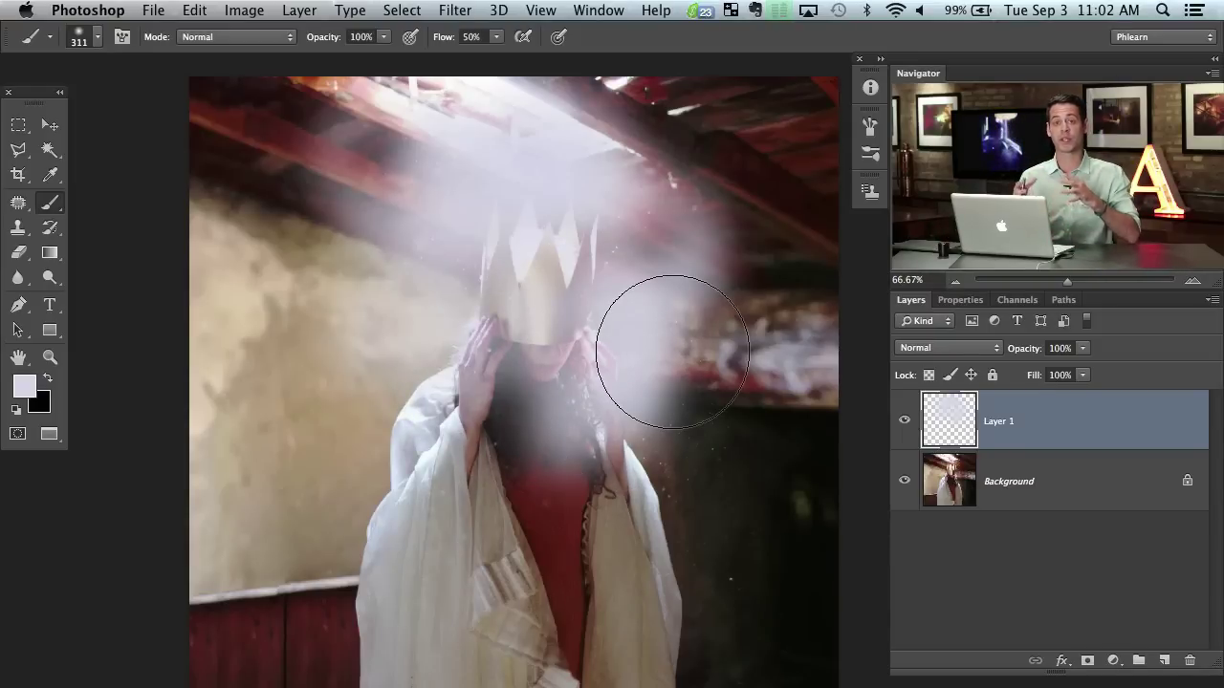
{"action": "key", "text": "BackSpace"}
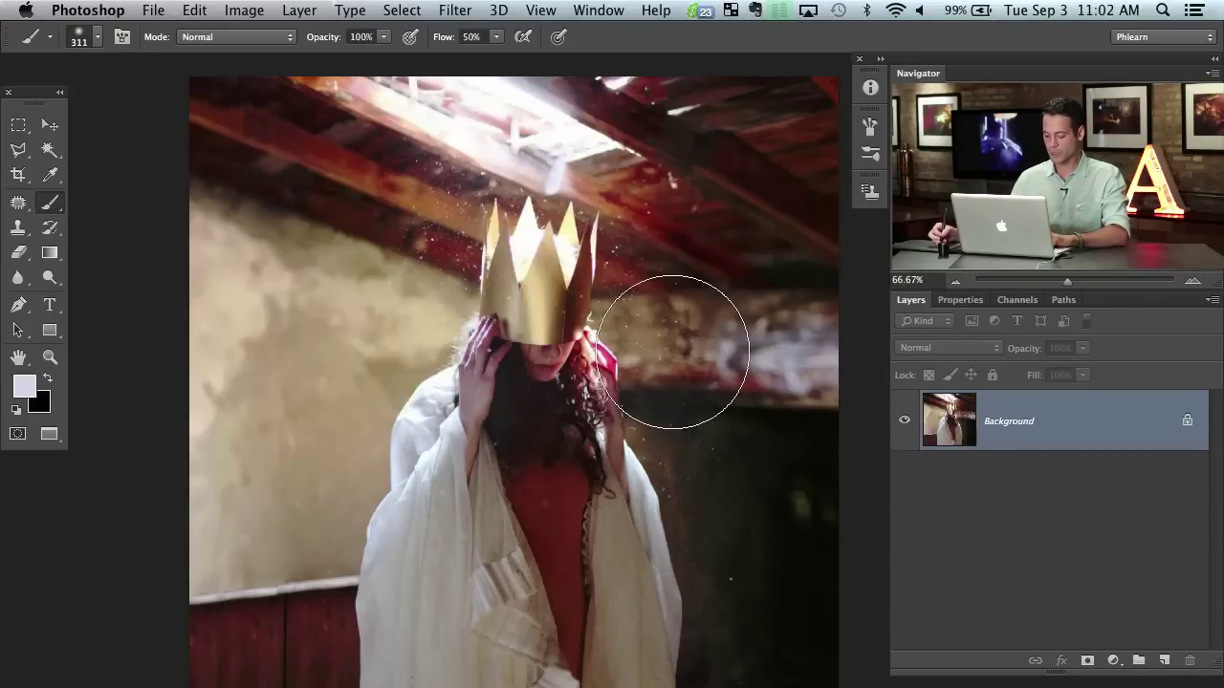
Duplicate the Background layer of the portrait into a new document
{"action": "key", "text": "f"}
{"action": "key", "text": "f"}
{"action": "key", "text": "super+minus"}
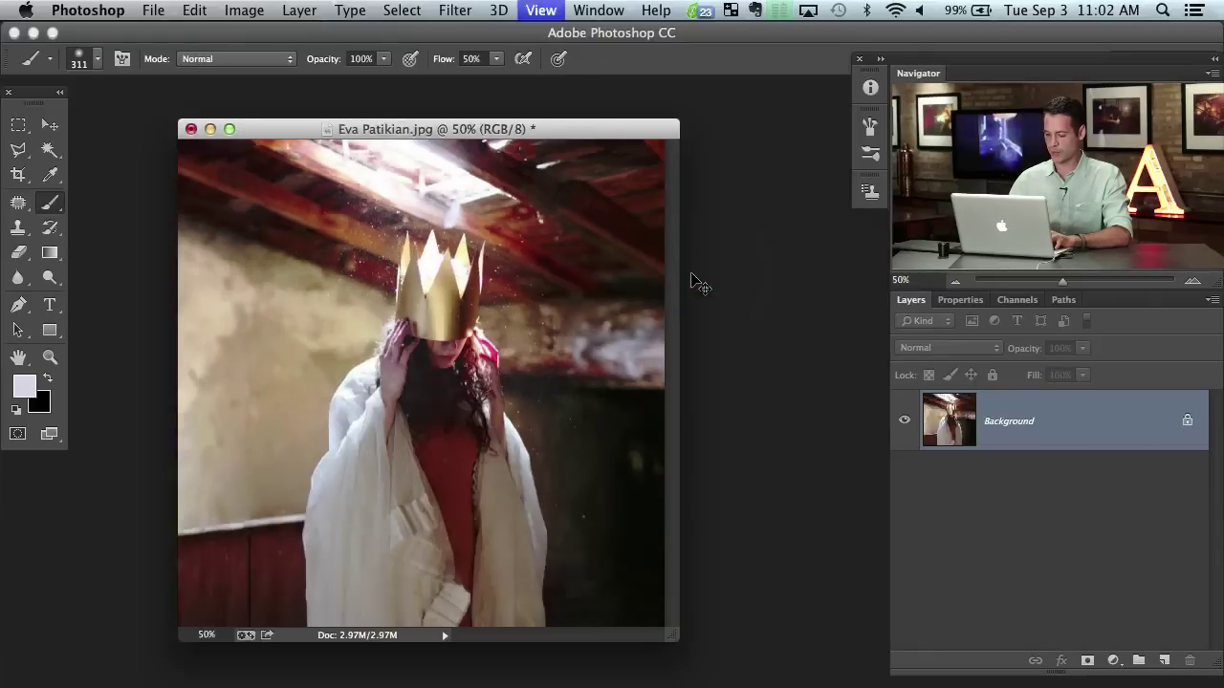
{"action": "left_click_drag", "start_coordinate": [474, 136], "coordinate": [392, 115]}
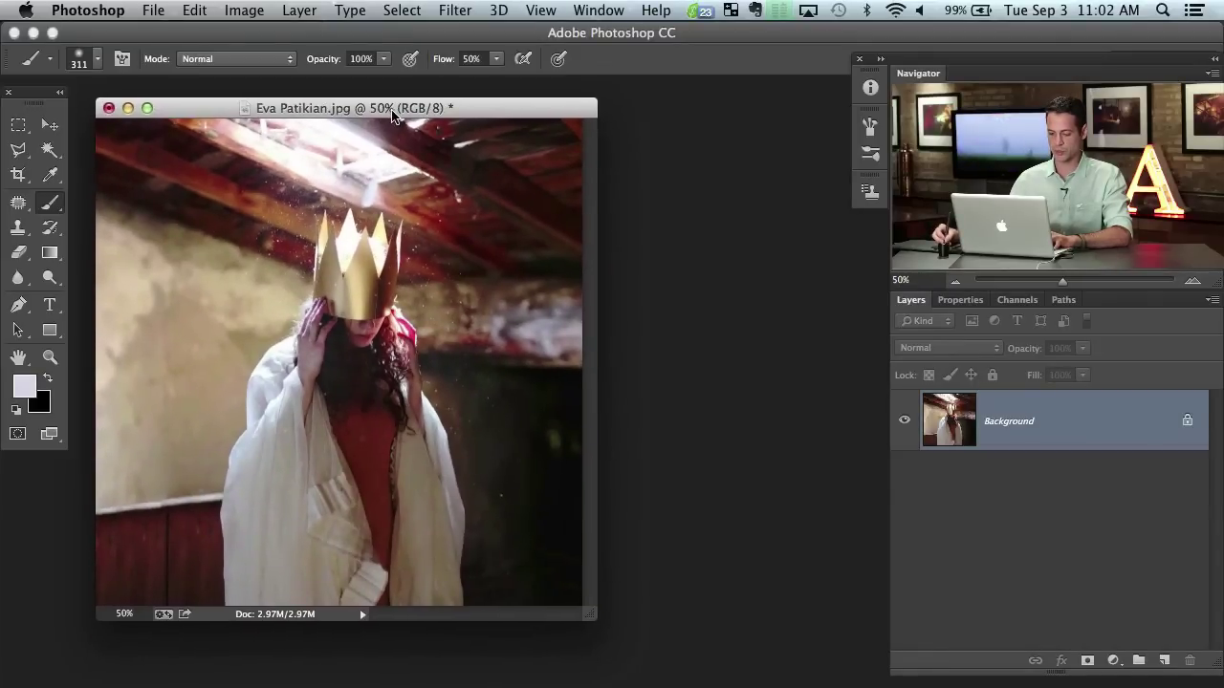
{"action": "right_click", "coordinate": [1058, 434]}
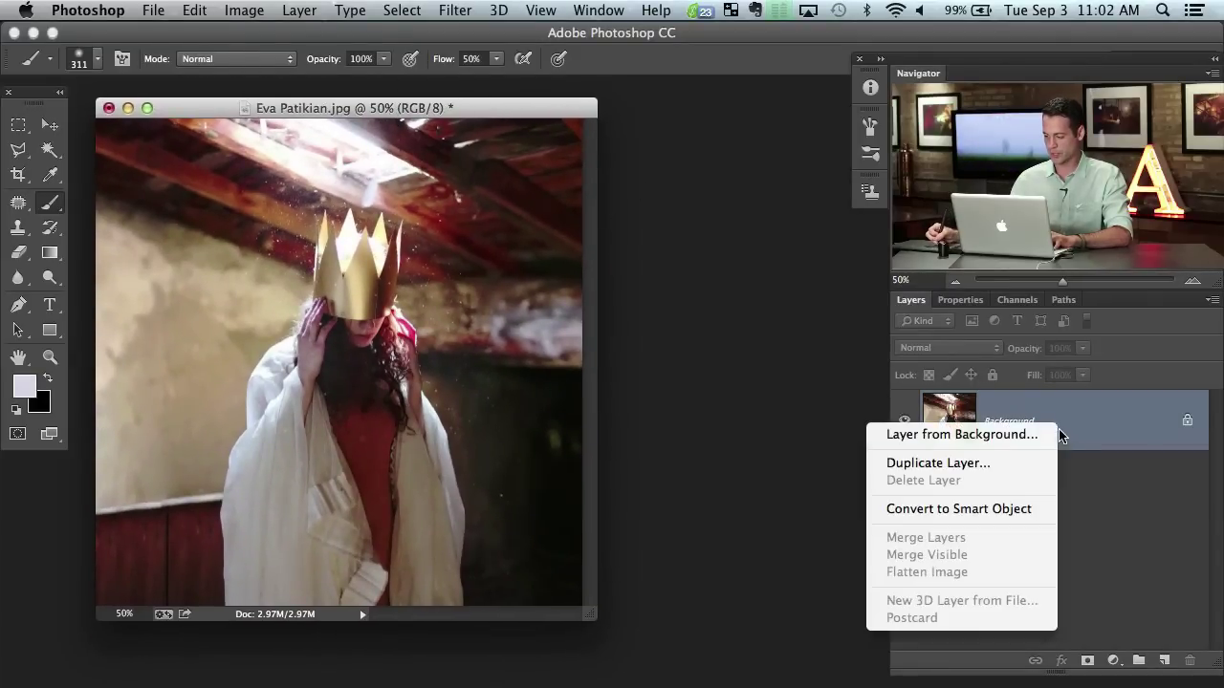
{"action": "left_click", "coordinate": [1029, 464]}
{"action": "left_click", "coordinate": [487, 380]}
{"action": "left_click", "coordinate": [473, 404]}
{"action": "left_click", "coordinate": [806, 310]}
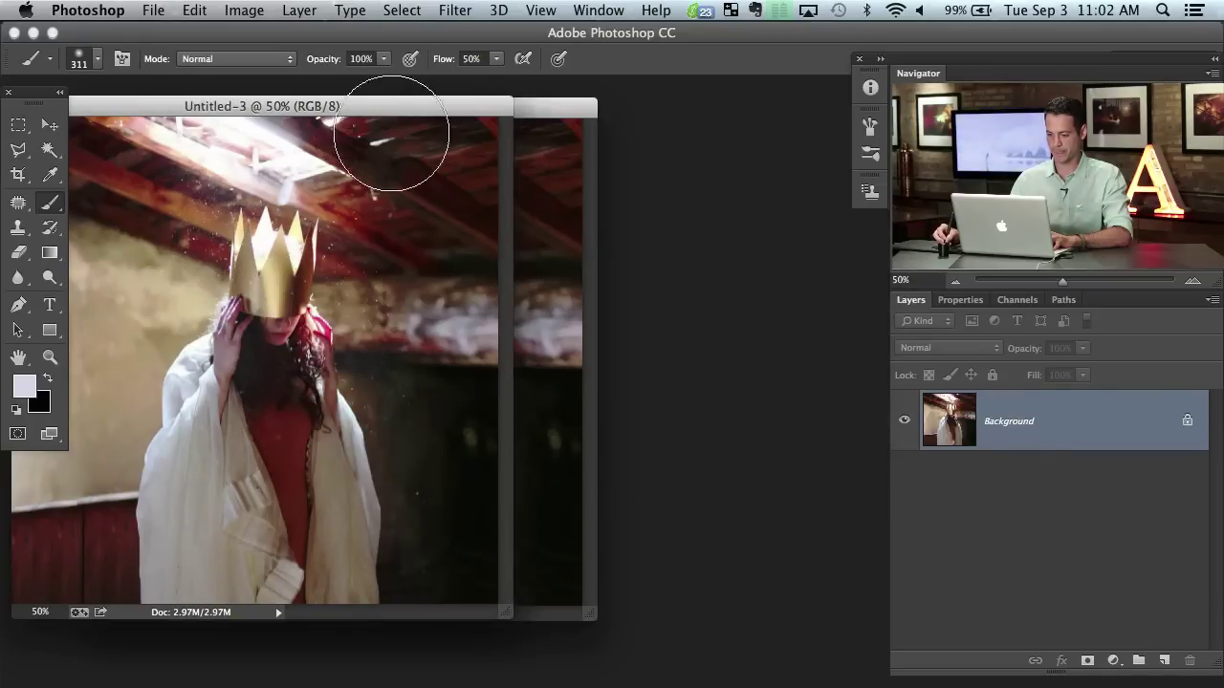
Show the duplicated document in full-screen mode and desaturate its image to black and white
{"action": "left_click_drag", "start_coordinate": [366, 114], "coordinate": [646, 167]}
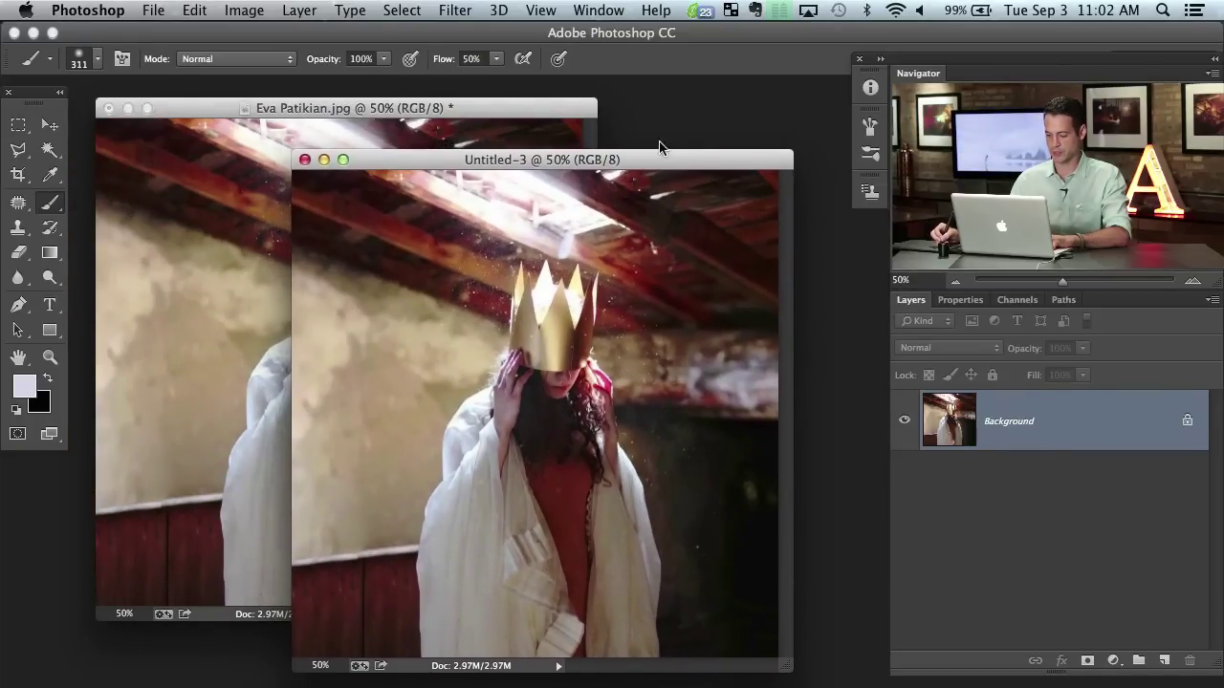
{"action": "key", "text": "f"}
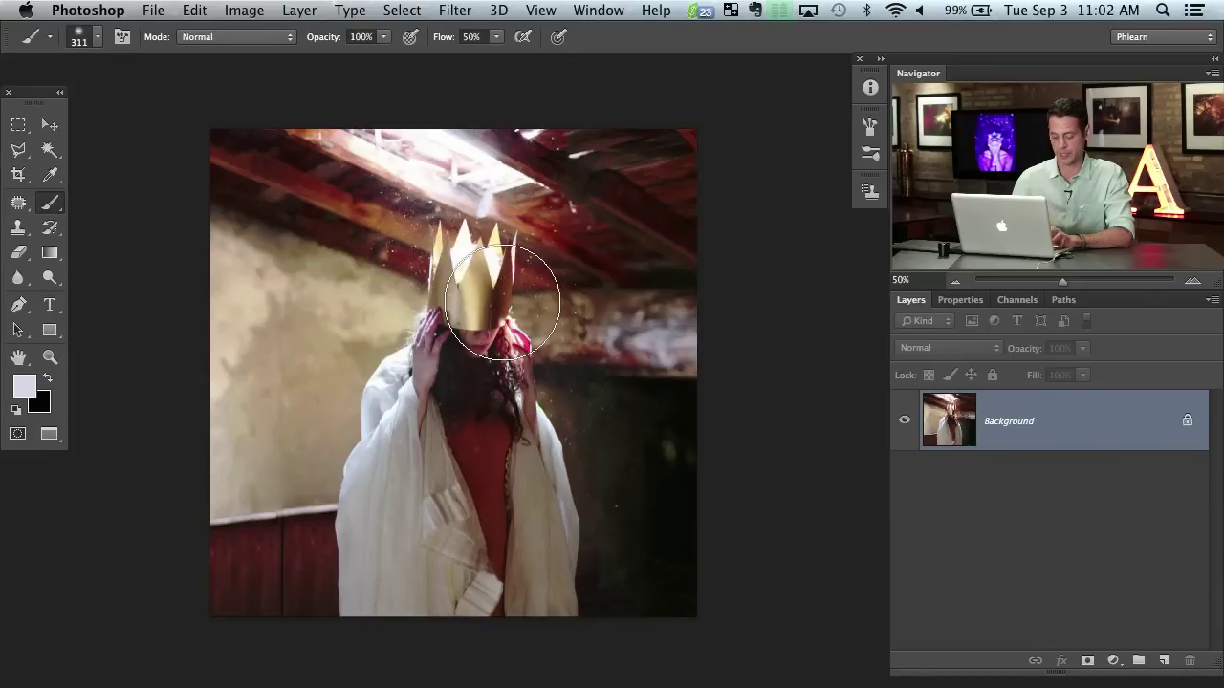
{"action": "key", "text": "super+shift+u"}
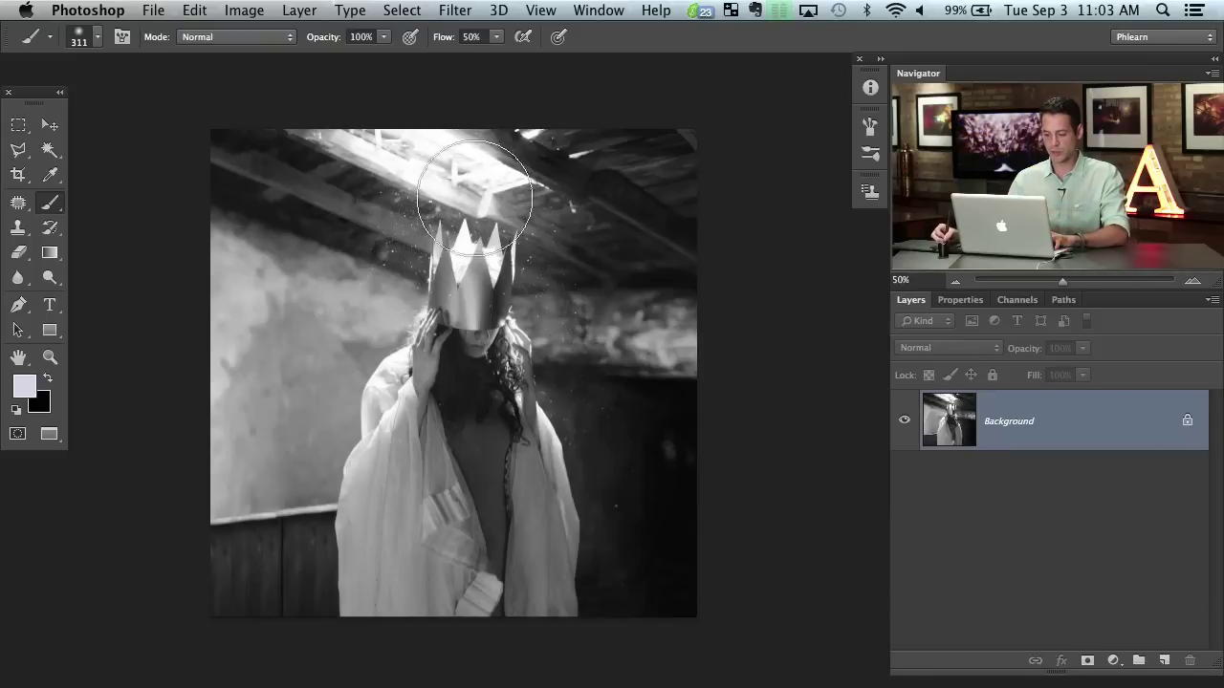
Set the Clone Stamp tool's blend mode to Screen for cloning on the black-and-white image
{"action": "key", "text": "s"}
{"action": "left_click_drag", "start_coordinate": [370, 320], "coordinate": [308, 302]}
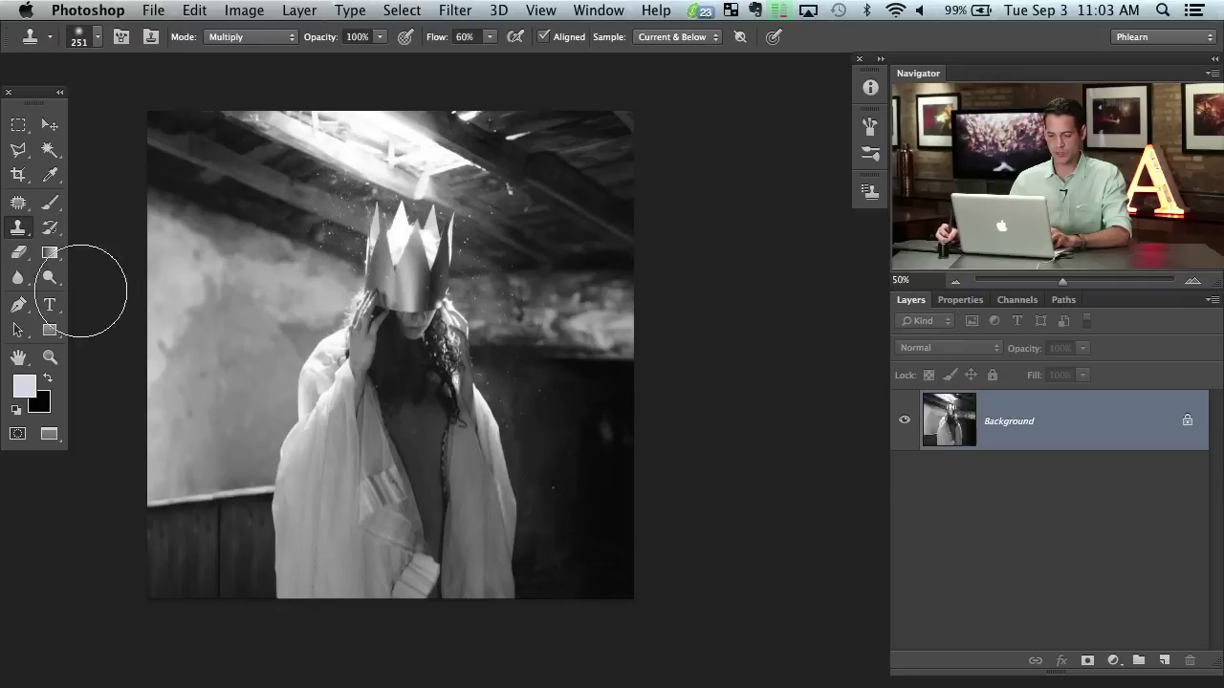
{"action": "left_click", "coordinate": [246, 39]}
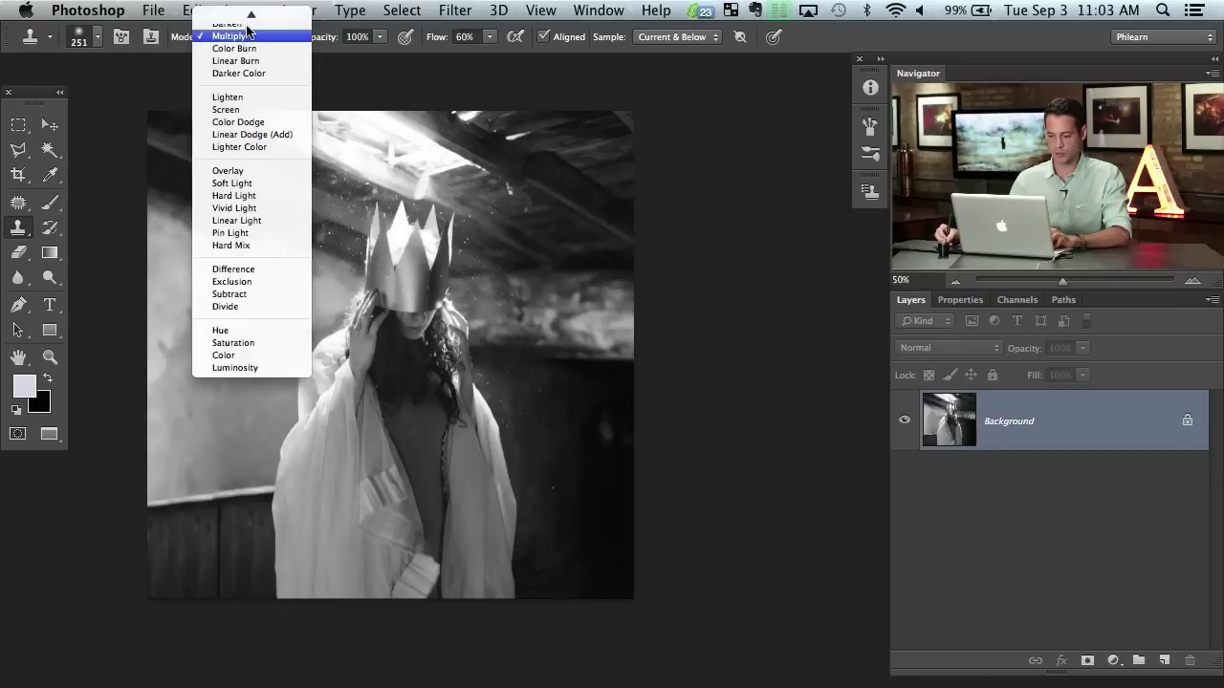
{"action": "mouse_move", "coordinate": [249, 19]}
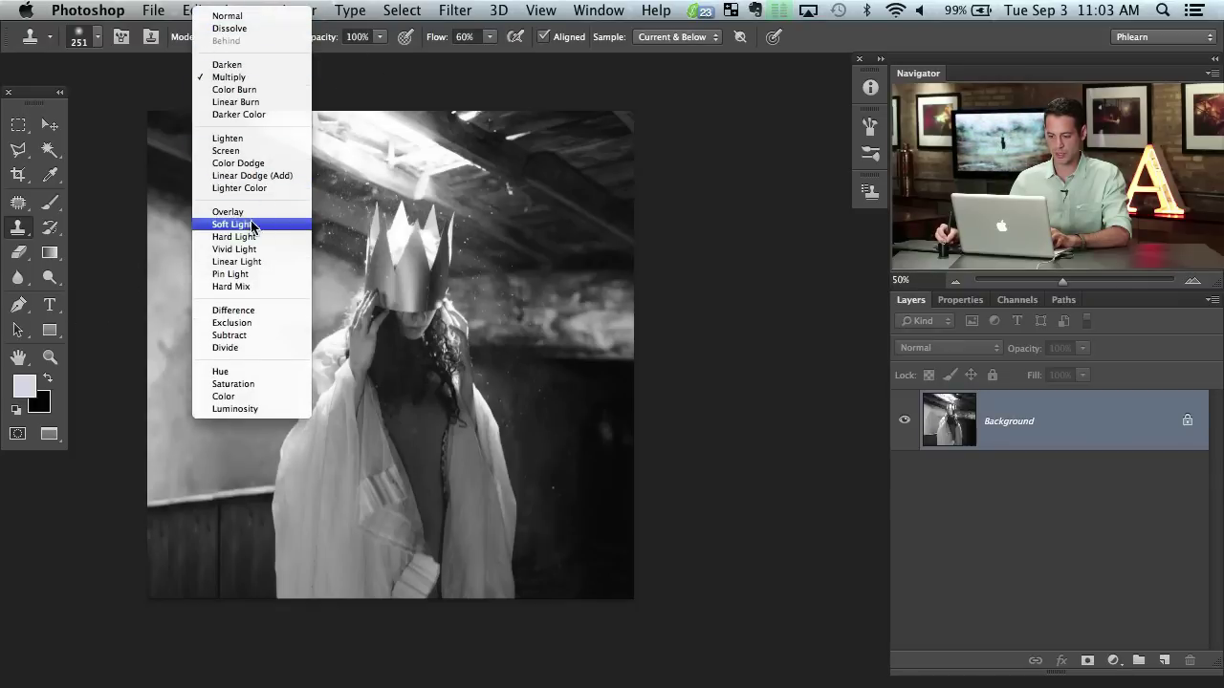
{"action": "left_click", "coordinate": [249, 153]}
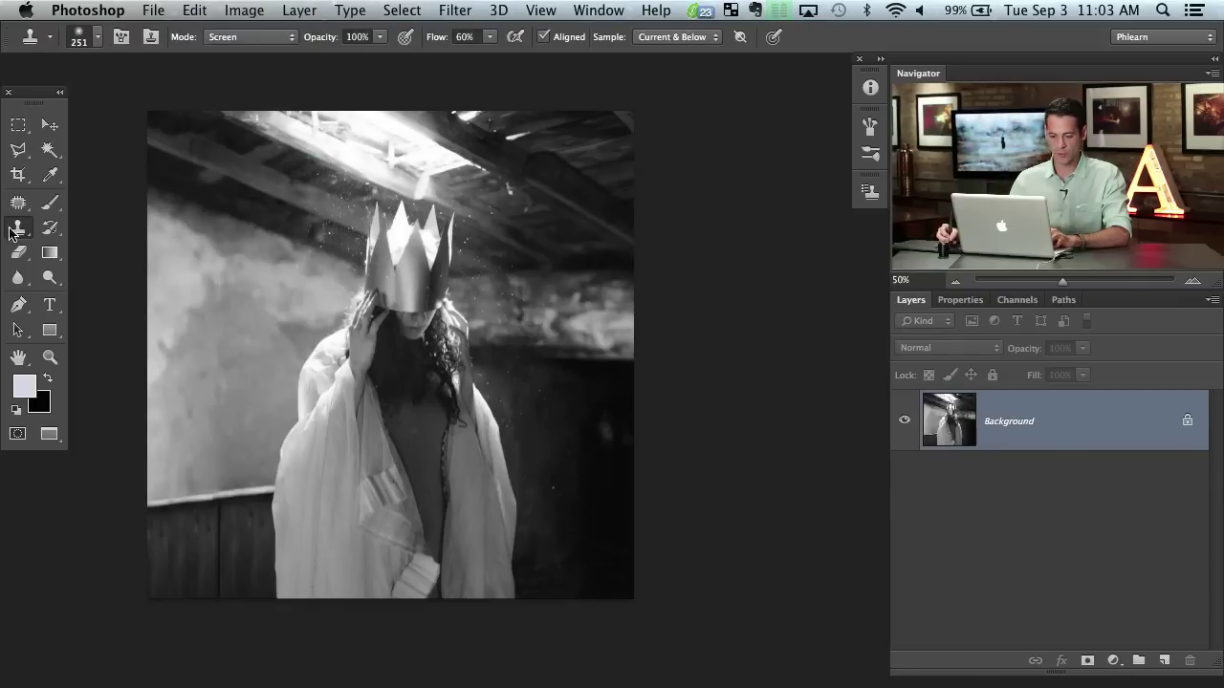
Try cloning the bright skylight area over the face and shoulders in Screen mode, and undo the strokes
{"action": "mouse_move", "coordinate": [400, 435]}
{"action": "left_mouse_down"}
{"action": "mouse_move", "coordinate": [412, 406]}
{"action": "mouse_move", "coordinate": [498, 418]}
{"action": "mouse_move", "coordinate": [423, 391]}
{"action": "mouse_move", "coordinate": [386, 346]}
{"action": "mouse_move", "coordinate": [361, 352]}
{"action": "mouse_move", "coordinate": [323, 329]}
{"action": "mouse_move", "coordinate": [402, 316]}
{"action": "mouse_move", "coordinate": [315, 334]}
{"action": "mouse_move", "coordinate": [386, 306]}
{"action": "mouse_move", "coordinate": [309, 281]}
{"action": "left_mouse_up"}
{"action": "key", "text": "alt+super+z"}
{"action": "key", "text": "alt+super+z"}
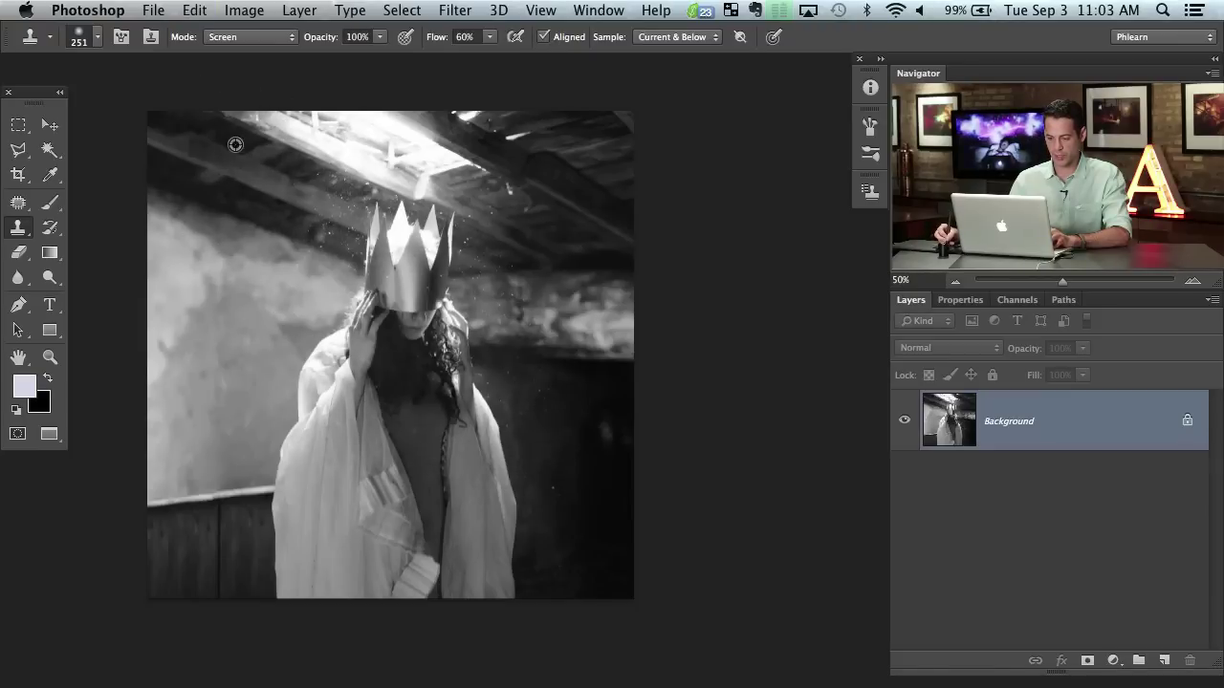
{"action": "left_click_drag", "start_coordinate": [337, 144], "coordinate": [302, 136]}
{"action": "left_click", "coordinate": [298, 135], "text": "alt"}
{"action": "mouse_move", "coordinate": [383, 336]}
{"action": "left_mouse_down"}
{"action": "mouse_move", "coordinate": [435, 350]}
{"action": "mouse_move", "coordinate": [414, 315]}
{"action": "mouse_move", "coordinate": [535, 320]}
{"action": "mouse_move", "coordinate": [506, 313]}
{"action": "left_mouse_up"}
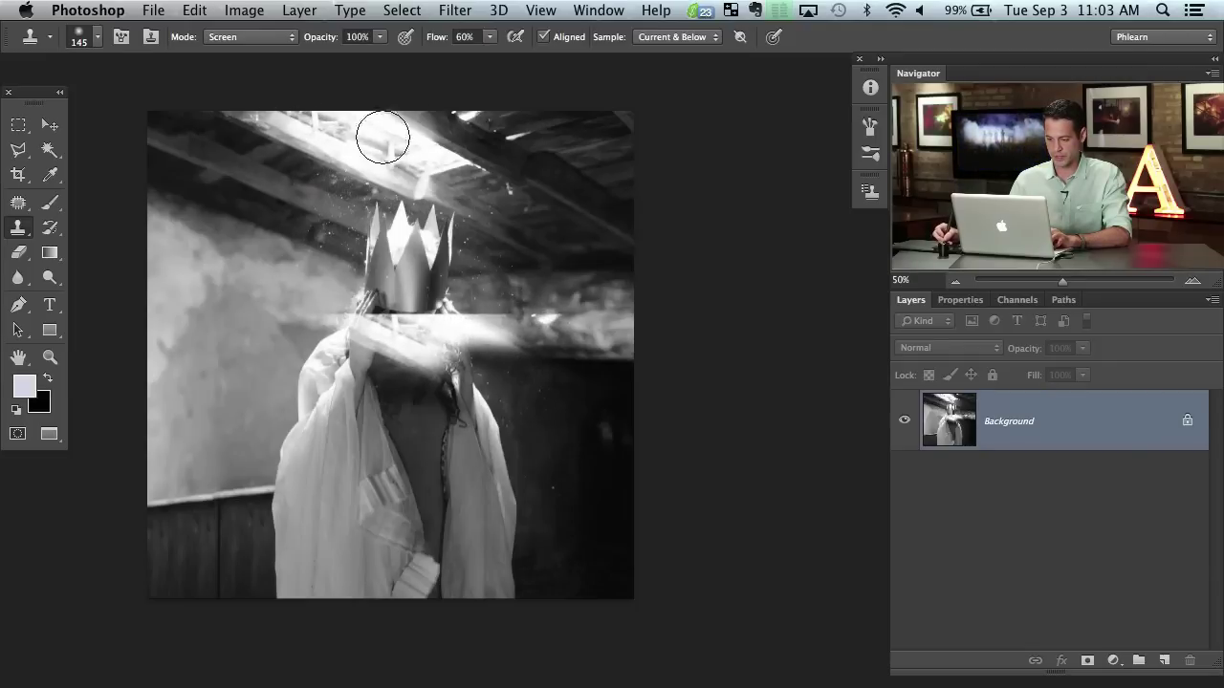
{"action": "key", "text": "super+z"}
Try cloning the left wall's texture over the chest in Screen mode, and undo the stroke
{"action": "left_click_drag", "start_coordinate": [248, 326], "coordinate": [277, 325]}
{"action": "left_click", "coordinate": [246, 296], "text": "alt"}
{"action": "mouse_move", "coordinate": [392, 352]}
{"action": "left_mouse_down"}
{"action": "mouse_move", "coordinate": [362, 398]}
{"action": "mouse_move", "coordinate": [335, 341]}
{"action": "mouse_move", "coordinate": [328, 390]}
{"action": "left_mouse_up"}
{"action": "key", "text": "super+z"}
Clone wall texture in Screen mode with a 152 px brush over the chest, the hair and the dark background beside the robe
{"action": "left_click_drag", "start_coordinate": [282, 356], "coordinate": [250, 360]}
{"action": "left_click", "coordinate": [254, 281], "text": "alt"}
{"action": "mouse_move", "coordinate": [397, 341]}
{"action": "left_mouse_down"}
{"action": "mouse_move", "coordinate": [380, 402]}
{"action": "mouse_move", "coordinate": [369, 378]}
{"action": "mouse_move", "coordinate": [335, 398]}
{"action": "mouse_move", "coordinate": [362, 314]}
{"action": "mouse_move", "coordinate": [355, 394]}
{"action": "mouse_move", "coordinate": [442, 420]}
{"action": "mouse_move", "coordinate": [413, 431]}
{"action": "mouse_move", "coordinate": [436, 480]}
{"action": "mouse_move", "coordinate": [424, 483]}
{"action": "mouse_move", "coordinate": [489, 397]}
{"action": "left_mouse_up"}
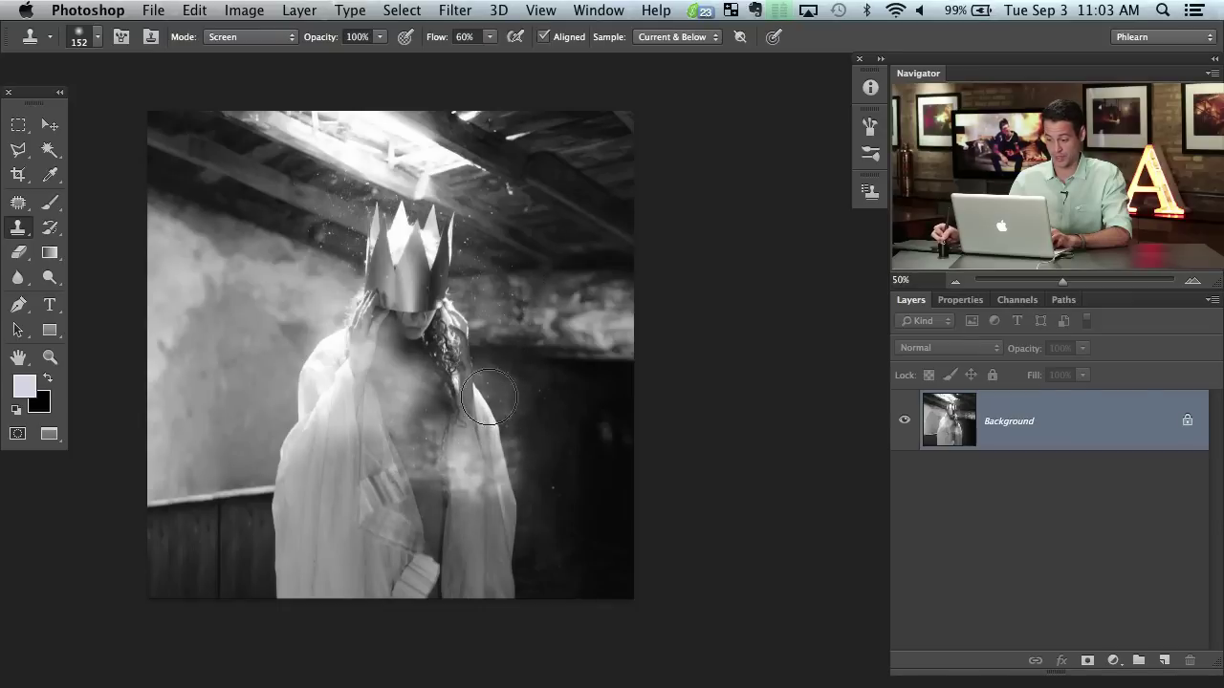
{"action": "mouse_move", "coordinate": [509, 444]}
{"action": "left_mouse_down"}
{"action": "mouse_move", "coordinate": [569, 387]}
{"action": "mouse_move", "coordinate": [576, 407]}
{"action": "mouse_move", "coordinate": [583, 356]}
{"action": "left_mouse_up"}
{"action": "left_click_drag", "start_coordinate": [468, 232], "coordinate": [421, 264]}
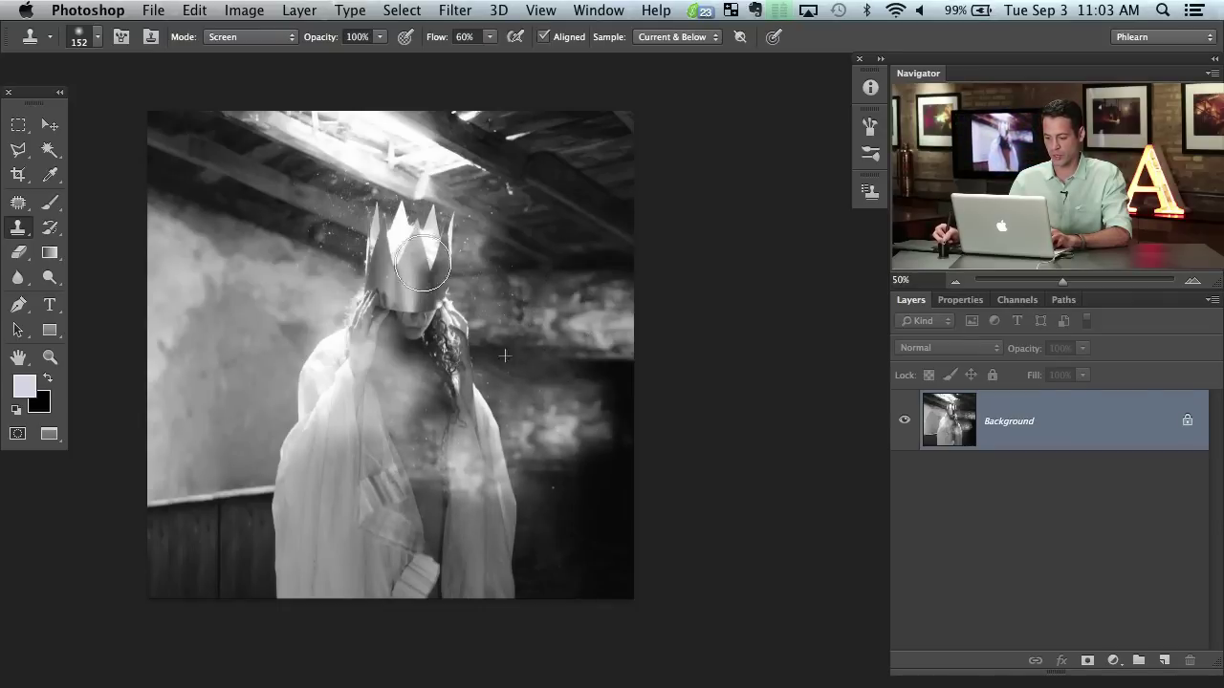
{"action": "left_click_drag", "start_coordinate": [420, 325], "coordinate": [427, 342]}
Clone bright wall texture onto the roof area right of the crown and onto the wooden panelling beside the robe's lower left edge
{"action": "left_click_drag", "start_coordinate": [313, 206], "coordinate": [349, 291]}
{"action": "key", "text": "super+z"}
{"action": "mouse_move", "coordinate": [483, 237]}
{"action": "left_mouse_down"}
{"action": "mouse_move", "coordinate": [514, 267]}
{"action": "mouse_move", "coordinate": [543, 243]}
{"action": "mouse_move", "coordinate": [550, 292]}
{"action": "left_mouse_up"}
{"action": "key", "text": "super+z"}
{"action": "left_click", "coordinate": [532, 311], "text": "alt"}
{"action": "mouse_move", "coordinate": [547, 229]}
{"action": "left_mouse_down"}
{"action": "mouse_move", "coordinate": [529, 251]}
{"action": "mouse_move", "coordinate": [538, 202]}
{"action": "mouse_move", "coordinate": [540, 293]}
{"action": "left_mouse_up"}
{"action": "left_click", "coordinate": [252, 462], "text": "alt"}
{"action": "mouse_move", "coordinate": [273, 555]}
{"action": "left_mouse_down"}
{"action": "mouse_move", "coordinate": [221, 510]}
{"action": "mouse_move", "coordinate": [253, 433]}
{"action": "mouse_move", "coordinate": [259, 462]}
{"action": "left_mouse_up"}
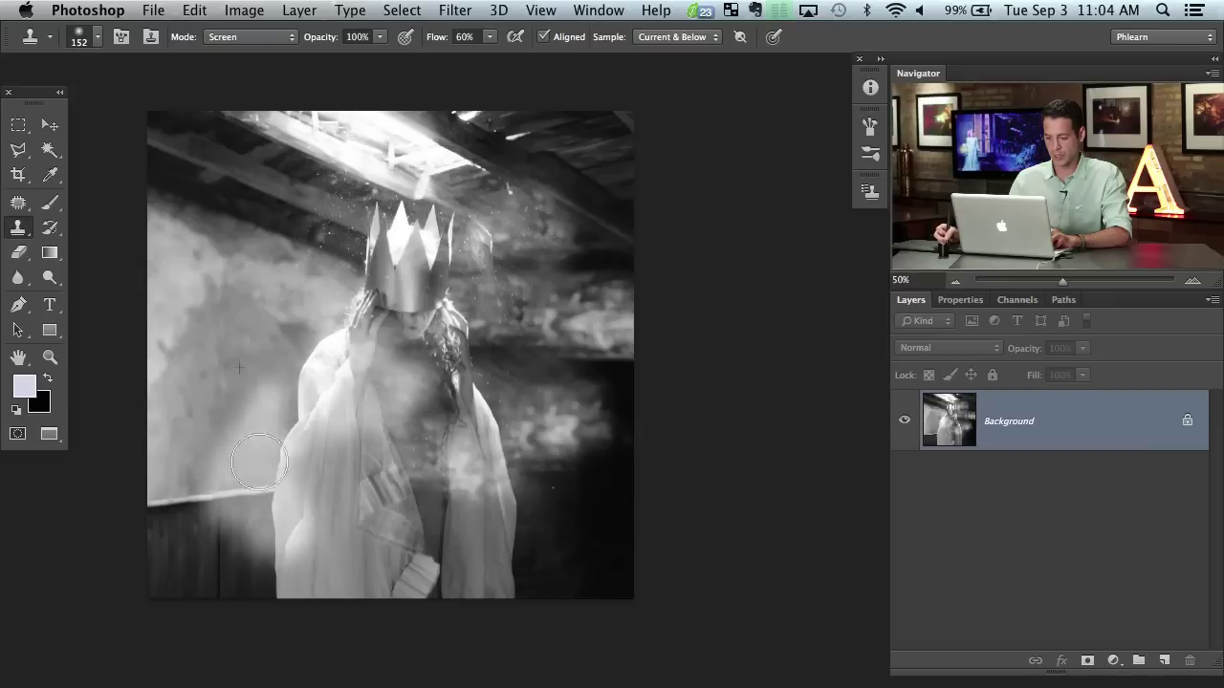
Set the Clone Stamp to Multiply with a 210 px brush and clone darker tones over the robe's left side
{"action": "left_click", "coordinate": [292, 36]}
{"action": "scroll", "coordinate": [287, 306], "scroll_direction": "up", "scroll_amount": 3}
{"action": "mouse_move", "coordinate": [266, 289]}
{"action": "left_mouse_down"}
{"action": "mouse_move", "coordinate": [339, 327]}
{"action": "mouse_move", "coordinate": [350, 303]}
{"action": "mouse_move", "coordinate": [306, 380]}
{"action": "mouse_move", "coordinate": [353, 318]}
{"action": "mouse_move", "coordinate": [308, 381]}
{"action": "left_mouse_up"}
{"action": "left_click", "coordinate": [257, 203], "text": "alt"}
{"action": "left_click", "coordinate": [246, 322], "text": "alt"}
{"action": "mouse_move", "coordinate": [377, 421]}
{"action": "left_mouse_down"}
{"action": "mouse_move", "coordinate": [349, 490]}
{"action": "mouse_move", "coordinate": [303, 416]}
{"action": "mouse_move", "coordinate": [334, 415]}
{"action": "mouse_move", "coordinate": [289, 466]}
{"action": "left_mouse_up"}
Darken the middle and right part of the robe by cloning dark background tones over it in Multiply mode
{"action": "left_click", "coordinate": [429, 523], "text": "alt"}
{"action": "left_click", "coordinate": [507, 516], "text": "alt"}
{"action": "mouse_move", "coordinate": [458, 442]}
{"action": "left_mouse_down"}
{"action": "mouse_move", "coordinate": [464, 481]}
{"action": "mouse_move", "coordinate": [411, 464]}
{"action": "left_mouse_up"}
{"action": "key", "text": "super+z"}
{"action": "left_click", "coordinate": [544, 429], "text": "alt"}
{"action": "mouse_move", "coordinate": [497, 479]}
{"action": "left_mouse_down"}
{"action": "mouse_move", "coordinate": [436, 496]}
{"action": "mouse_move", "coordinate": [427, 461]}
{"action": "left_mouse_up"}
Darken the crown and the surrounding wall and roof by cloning dark areas over them in Multiply mode
{"action": "left_click", "coordinate": [505, 319], "text": "alt"}
{"action": "left_click", "coordinate": [325, 239], "text": "alt"}
{"action": "mouse_move", "coordinate": [479, 288]}
{"action": "left_mouse_down"}
{"action": "mouse_move", "coordinate": [426, 321]}
{"action": "mouse_move", "coordinate": [401, 268]}
{"action": "mouse_move", "coordinate": [449, 247]}
{"action": "mouse_move", "coordinate": [425, 223]}
{"action": "mouse_move", "coordinate": [288, 230]}
{"action": "mouse_move", "coordinate": [227, 209]}
{"action": "left_mouse_up"}
{"action": "left_click", "coordinate": [520, 191], "text": "alt"}
{"action": "mouse_move", "coordinate": [398, 259]}
{"action": "left_mouse_down"}
{"action": "mouse_move", "coordinate": [455, 272]}
{"action": "mouse_move", "coordinate": [466, 312]}
{"action": "mouse_move", "coordinate": [537, 290]}
{"action": "mouse_move", "coordinate": [457, 241]}
{"action": "left_mouse_up"}
Clone darker texture in Multiply mode over the chest and the brick background right of the figure
{"action": "left_click", "coordinate": [436, 438], "text": "alt"}
{"action": "left_click_drag", "start_coordinate": [541, 428], "coordinate": [562, 458]}
{"action": "mouse_move", "coordinate": [533, 325]}
{"action": "left_mouse_down"}
{"action": "mouse_move", "coordinate": [615, 366]}
{"action": "mouse_move", "coordinate": [614, 348]}
{"action": "mouse_move", "coordinate": [533, 363]}
{"action": "mouse_move", "coordinate": [630, 314]}
{"action": "mouse_move", "coordinate": [517, 390]}
{"action": "mouse_move", "coordinate": [539, 422]}
{"action": "mouse_move", "coordinate": [572, 358]}
{"action": "mouse_move", "coordinate": [561, 309]}
{"action": "left_mouse_up"}
{"action": "left_click", "coordinate": [499, 409], "text": "alt"}
{"action": "mouse_move", "coordinate": [397, 374]}
{"action": "left_mouse_down"}
{"action": "mouse_move", "coordinate": [420, 440]}
{"action": "mouse_move", "coordinate": [366, 376]}
{"action": "mouse_move", "coordinate": [449, 374]}
{"action": "mouse_move", "coordinate": [446, 309]}
{"action": "mouse_move", "coordinate": [461, 351]}
{"action": "mouse_move", "coordinate": [443, 363]}
{"action": "mouse_move", "coordinate": [399, 335]}
{"action": "mouse_move", "coordinate": [459, 459]}
{"action": "mouse_move", "coordinate": [391, 407]}
{"action": "left_mouse_up"}
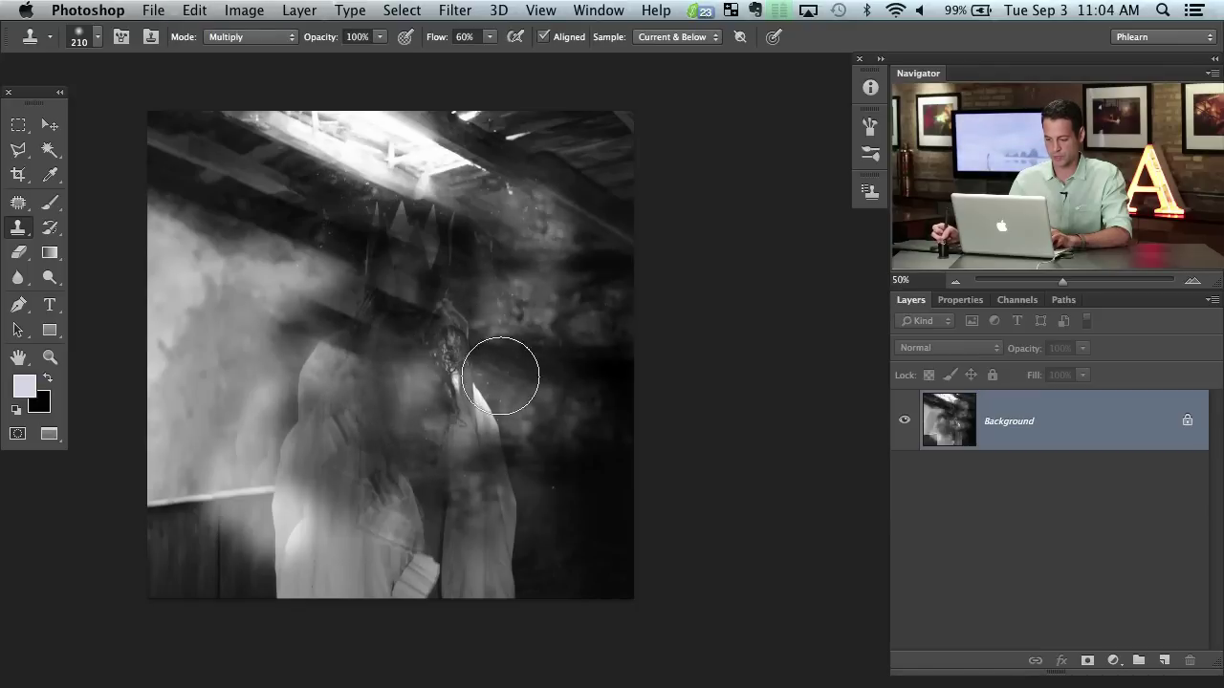
Blend the chest, head and remaining crown points into the dark background with further Multiply clone strokes
{"action": "left_click", "coordinate": [425, 357], "text": "alt"}
{"action": "mouse_move", "coordinate": [425, 356]}
{"action": "left_mouse_down"}
{"action": "mouse_move", "coordinate": [405, 369]}
{"action": "mouse_move", "coordinate": [429, 355]}
{"action": "left_mouse_up"}
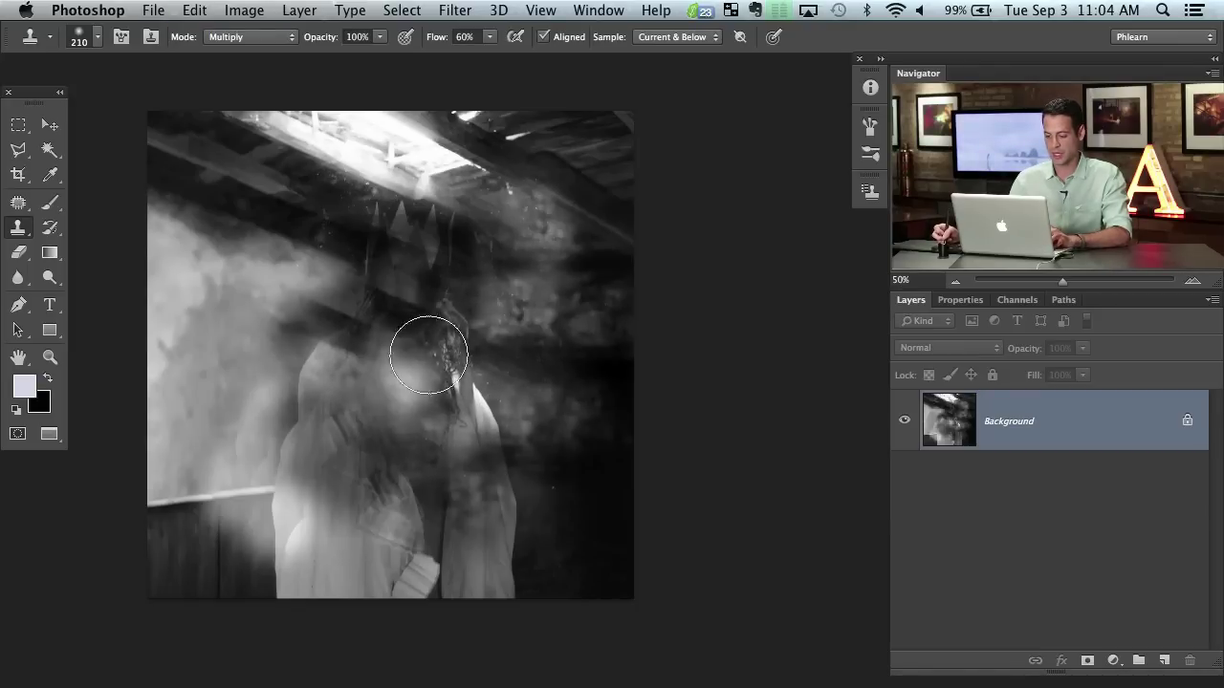
{"action": "left_click_drag", "start_coordinate": [403, 418], "coordinate": [397, 386]}
{"action": "left_click", "coordinate": [479, 327], "text": "alt"}
{"action": "left_click_drag", "start_coordinate": [401, 274], "coordinate": [420, 203]}
{"action": "left_click_drag", "start_coordinate": [429, 324], "coordinate": [376, 218]}
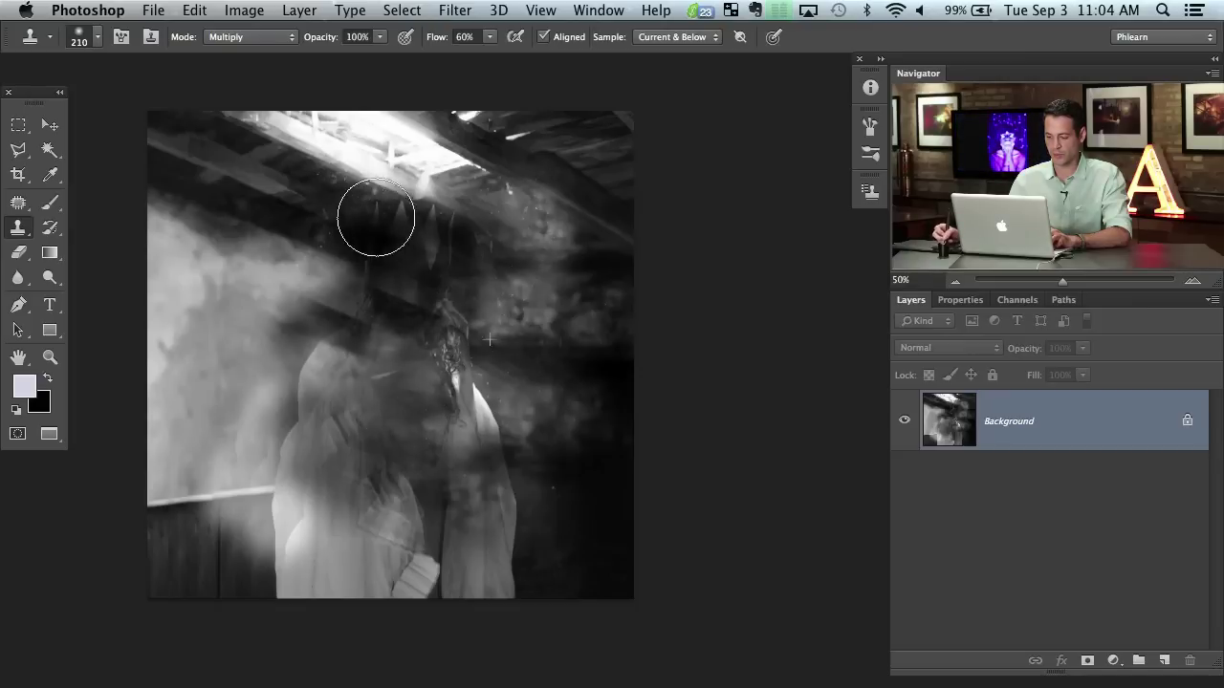
{"action": "mouse_move", "coordinate": [354, 287]}
{"action": "left_mouse_down"}
{"action": "mouse_move", "coordinate": [386, 297]}
{"action": "mouse_move", "coordinate": [333, 312]}
{"action": "mouse_move", "coordinate": [350, 295]}
{"action": "mouse_move", "coordinate": [327, 259]}
{"action": "left_mouse_up"}
{"action": "left_click", "coordinate": [310, 294], "text": "alt"}
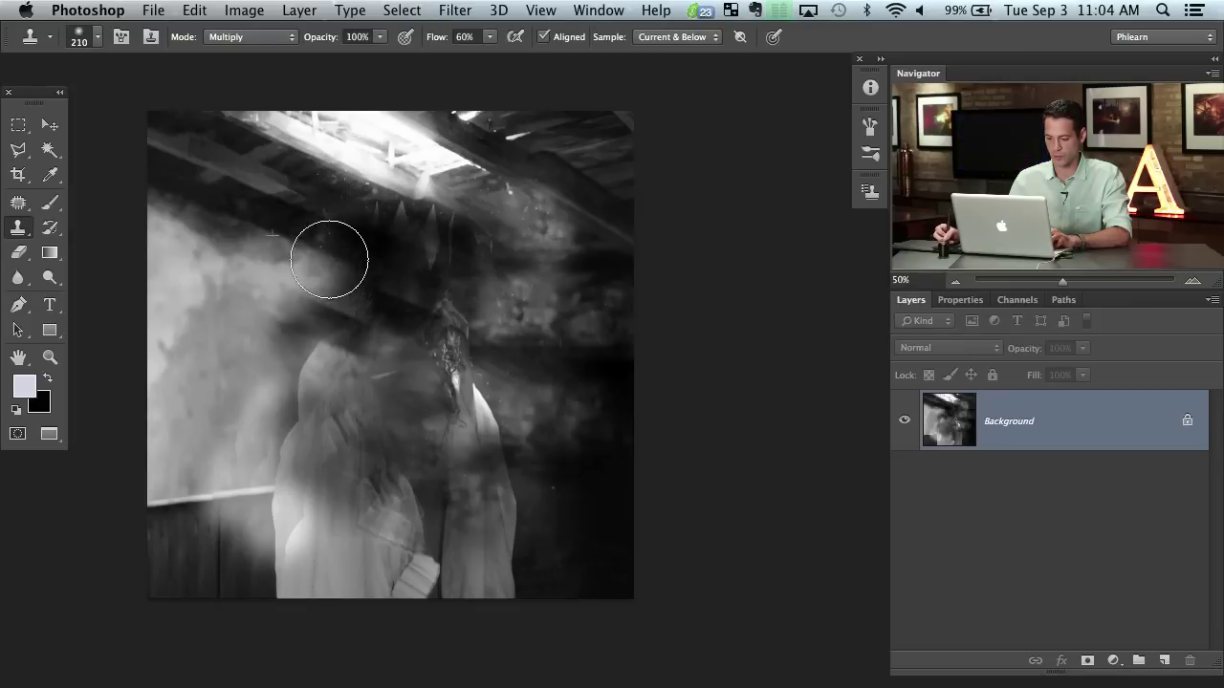
Darken the bright left wall and the lower robe by cloning the dark roof beams and shadows over them in Multiply mode
{"action": "left_click", "coordinate": [257, 206], "text": "alt"}
{"action": "mouse_move", "coordinate": [190, 289]}
{"action": "left_mouse_down"}
{"action": "mouse_move", "coordinate": [204, 255]}
{"action": "mouse_move", "coordinate": [166, 222]}
{"action": "mouse_move", "coordinate": [235, 259]}
{"action": "mouse_move", "coordinate": [167, 287]}
{"action": "mouse_move", "coordinate": [141, 228]}
{"action": "left_mouse_up"}
{"action": "mouse_move", "coordinate": [227, 288]}
{"action": "left_mouse_down"}
{"action": "mouse_move", "coordinate": [138, 391]}
{"action": "mouse_move", "coordinate": [218, 352]}
{"action": "mouse_move", "coordinate": [281, 415]}
{"action": "mouse_move", "coordinate": [156, 437]}
{"action": "mouse_move", "coordinate": [172, 399]}
{"action": "mouse_move", "coordinate": [275, 327]}
{"action": "mouse_move", "coordinate": [311, 323]}
{"action": "mouse_move", "coordinate": [286, 274]}
{"action": "mouse_move", "coordinate": [267, 421]}
{"action": "mouse_move", "coordinate": [288, 390]}
{"action": "mouse_move", "coordinate": [372, 470]}
{"action": "mouse_move", "coordinate": [234, 459]}
{"action": "mouse_move", "coordinate": [115, 487]}
{"action": "mouse_move", "coordinate": [247, 521]}
{"action": "mouse_move", "coordinate": [235, 532]}
{"action": "mouse_move", "coordinate": [208, 481]}
{"action": "mouse_move", "coordinate": [174, 489]}
{"action": "left_mouse_up"}
{"action": "mouse_move", "coordinate": [247, 396]}
{"action": "left_mouse_down"}
{"action": "mouse_move", "coordinate": [262, 459]}
{"action": "mouse_move", "coordinate": [240, 511]}
{"action": "mouse_move", "coordinate": [282, 565]}
{"action": "mouse_move", "coordinate": [312, 508]}
{"action": "mouse_move", "coordinate": [359, 483]}
{"action": "mouse_move", "coordinate": [345, 511]}
{"action": "left_mouse_up"}
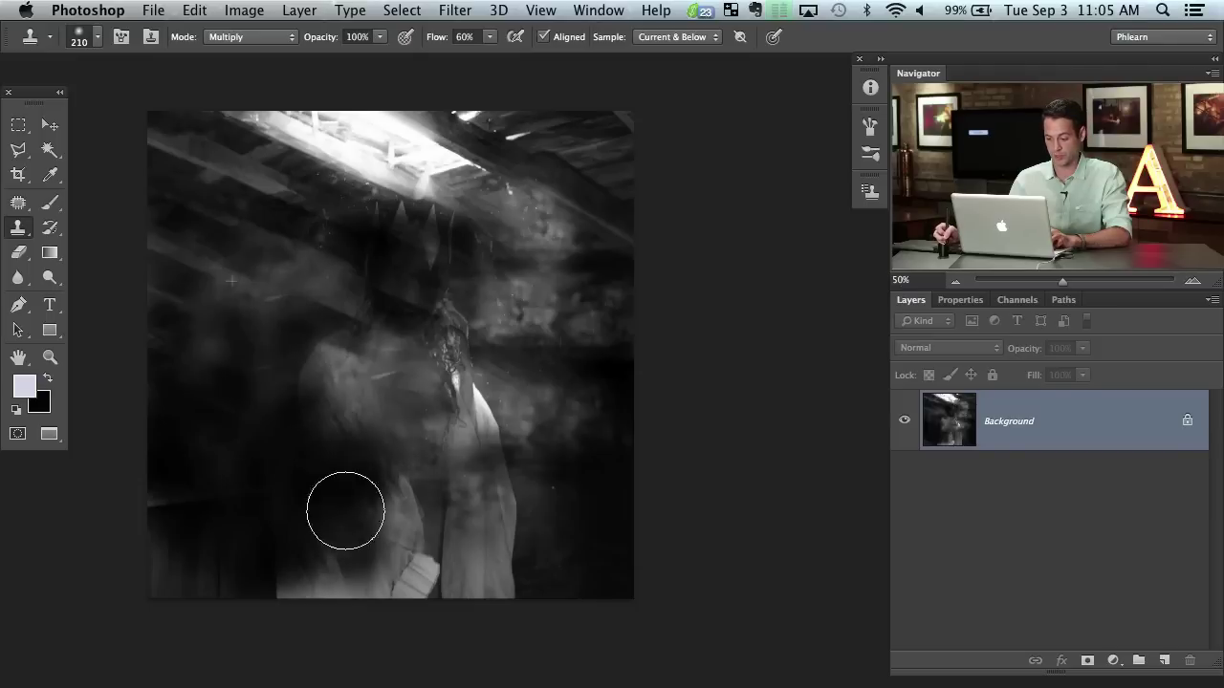
{"action": "left_click", "coordinate": [317, 506], "text": "alt"}
{"action": "mouse_move", "coordinate": [483, 531]}
{"action": "left_mouse_down"}
{"action": "mouse_move", "coordinate": [410, 500]}
{"action": "mouse_move", "coordinate": [407, 476]}
{"action": "left_mouse_up"}
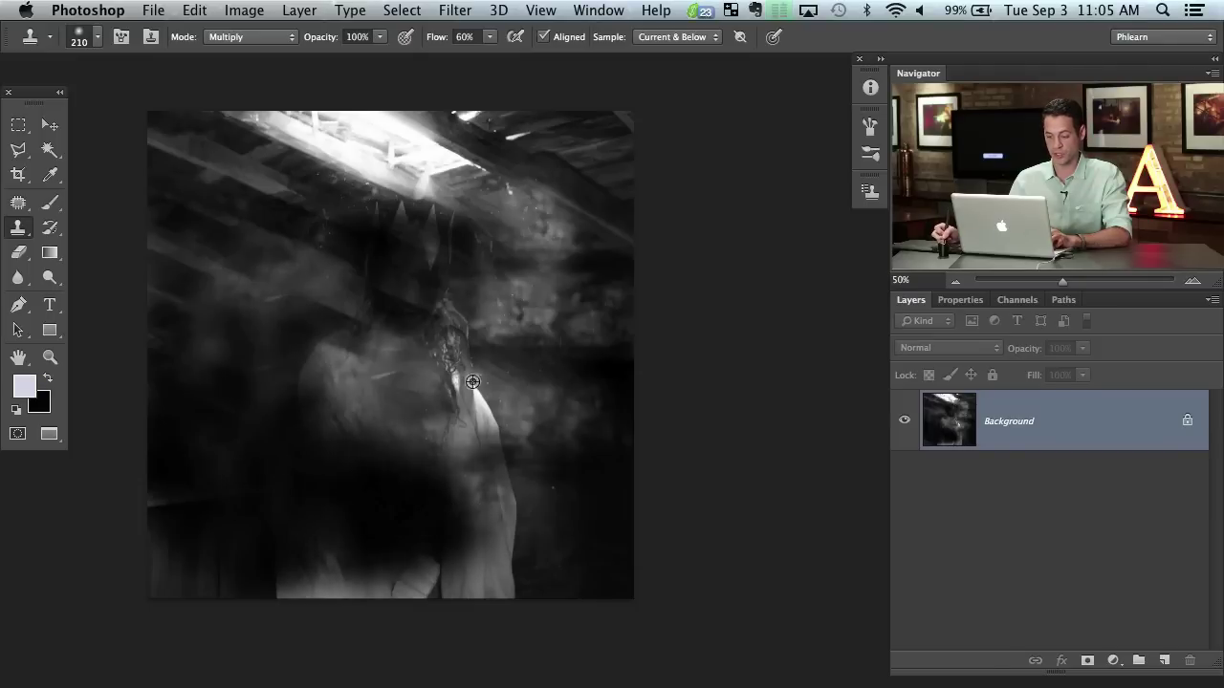
Switch the Clone Stamp to Screen and clone lighter texture back over the robe's dark middle and both lower sides
{"action": "left_click", "coordinate": [245, 45]}
{"action": "left_click", "coordinate": [246, 112]}
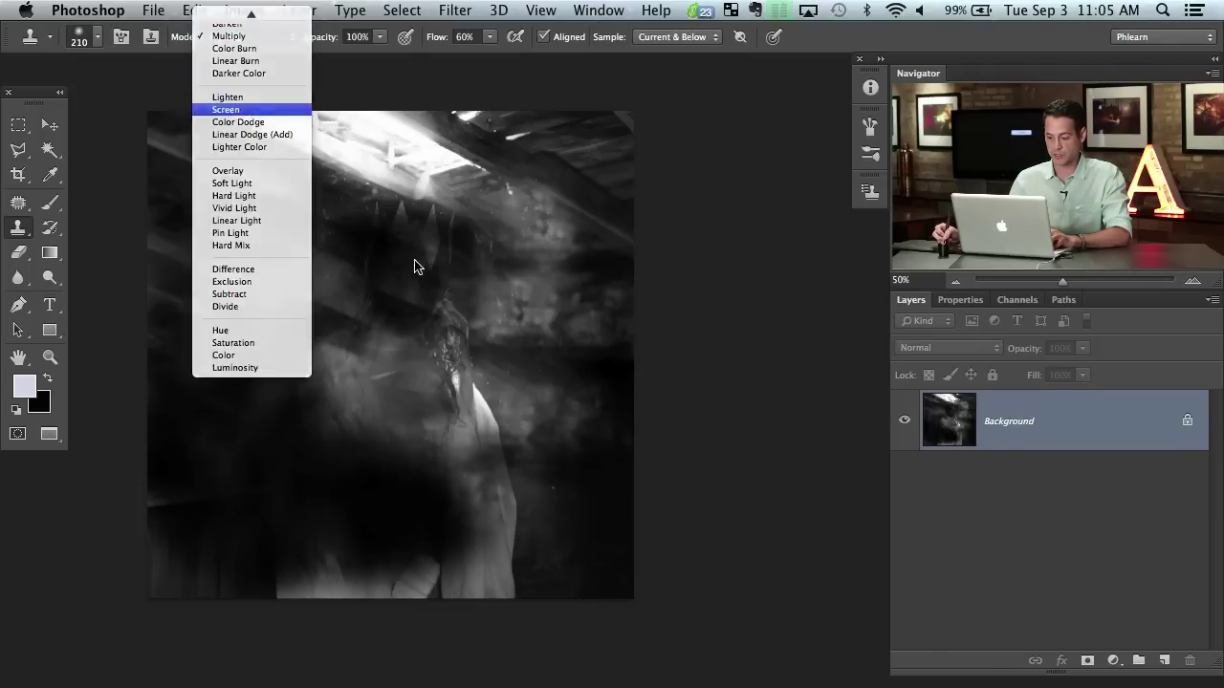
{"action": "mouse_move", "coordinate": [395, 472]}
{"action": "left_mouse_down"}
{"action": "mouse_move", "coordinate": [314, 387]}
{"action": "mouse_move", "coordinate": [340, 459]}
{"action": "left_mouse_up"}
{"action": "left_click_drag", "start_coordinate": [451, 534], "coordinate": [413, 503]}
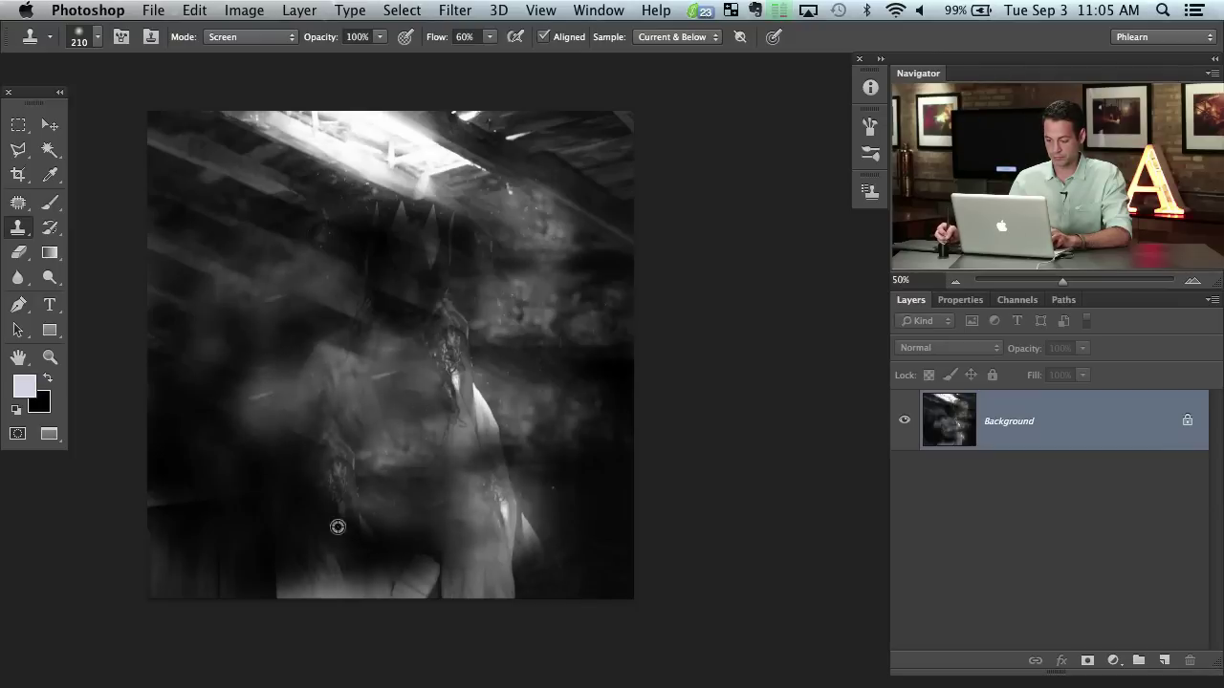
Return the Clone Stamp to Multiply and darken the bottom of the robe and its lower right edge
{"action": "left_click", "coordinate": [228, 46]}
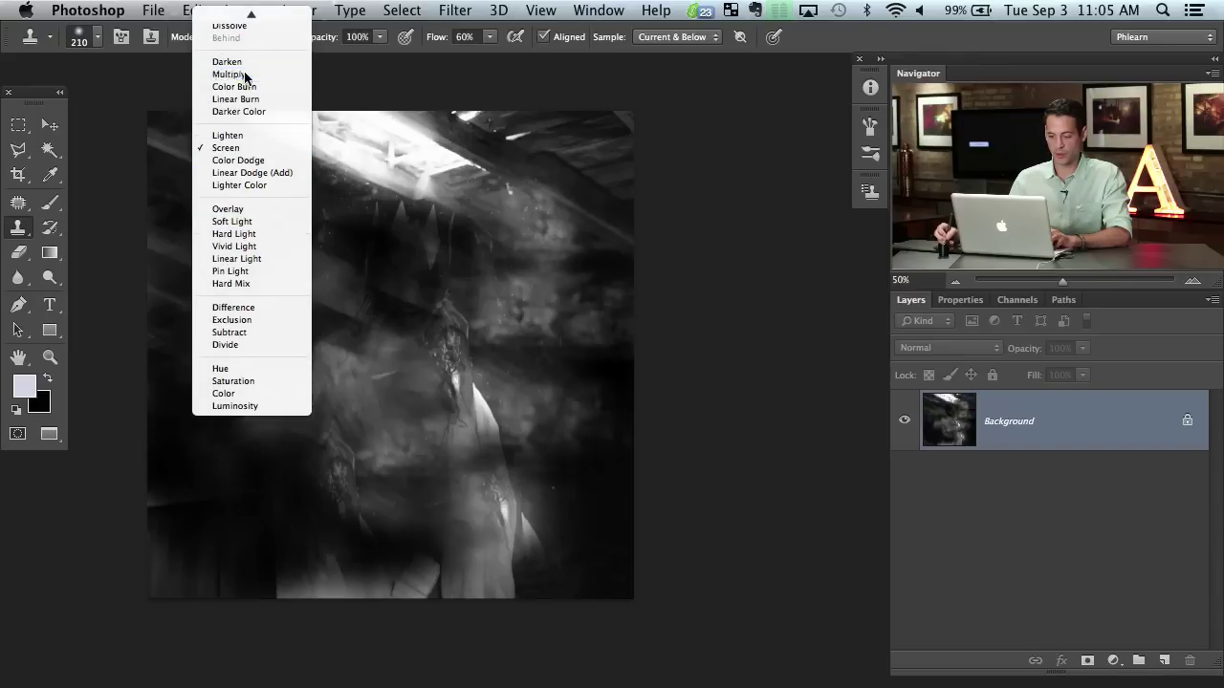
{"action": "left_click", "coordinate": [246, 76]}
{"action": "mouse_move", "coordinate": [330, 594]}
{"action": "left_mouse_down"}
{"action": "mouse_move", "coordinate": [322, 550]}
{"action": "mouse_move", "coordinate": [481, 565]}
{"action": "mouse_move", "coordinate": [488, 528]}
{"action": "mouse_move", "coordinate": [511, 543]}
{"action": "left_mouse_up"}
{"action": "left_click_drag", "start_coordinate": [434, 594], "coordinate": [397, 546]}
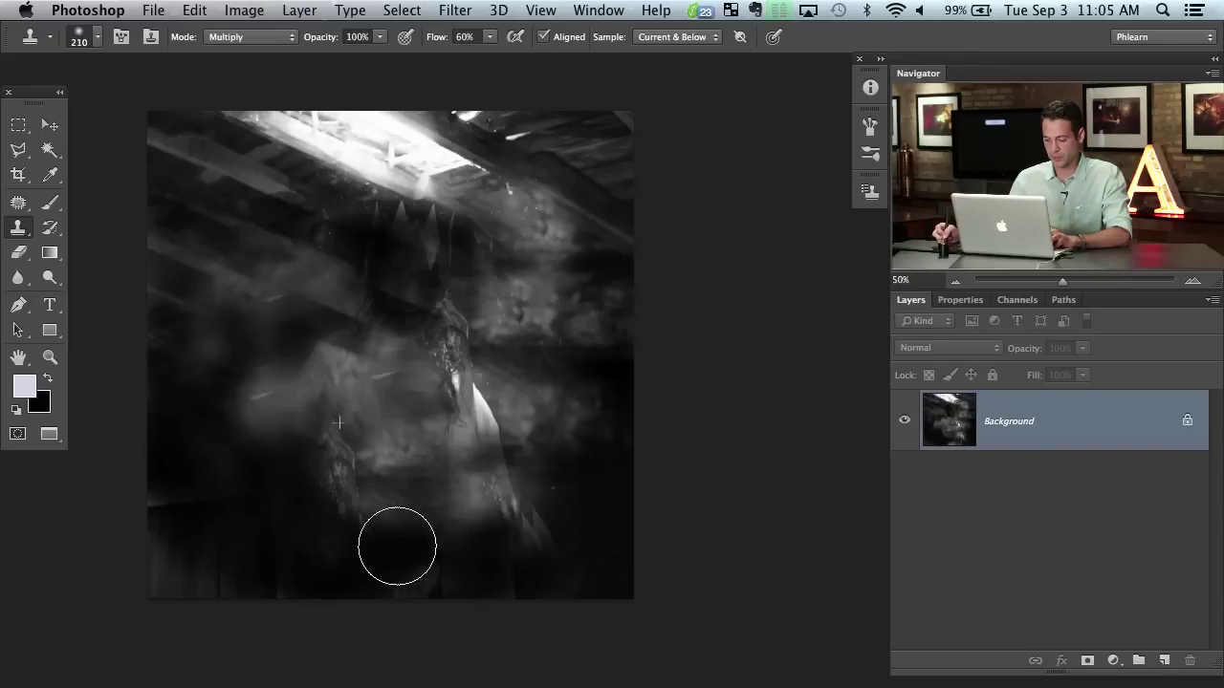
{"action": "mouse_move", "coordinate": [530, 541]}
{"action": "left_mouse_down"}
{"action": "mouse_move", "coordinate": [397, 453]}
{"action": "mouse_move", "coordinate": [455, 395]}
{"action": "left_mouse_up"}
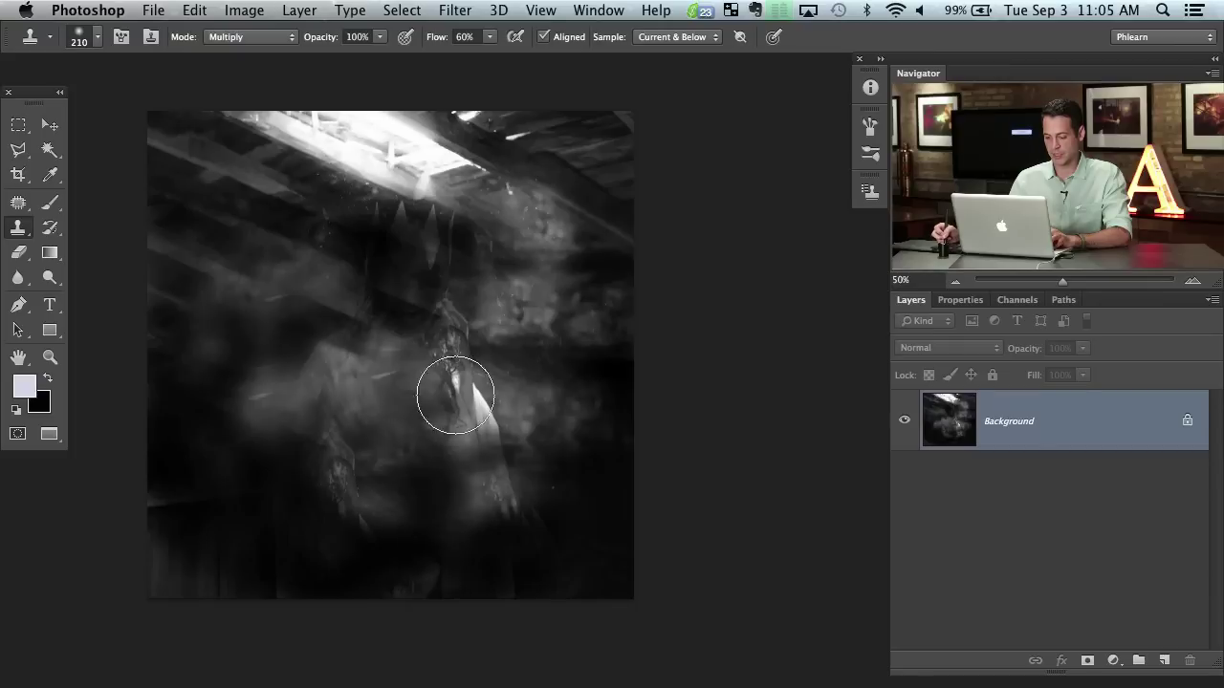
Clone dark tones in Multiply mode over the bright skylight, the upper right roof and the beams along the image's left edge
{"action": "left_click", "coordinate": [403, 349], "text": "alt"}
{"action": "mouse_move", "coordinate": [389, 222]}
{"action": "left_mouse_down"}
{"action": "mouse_move", "coordinate": [321, 182]}
{"action": "mouse_move", "coordinate": [240, 186]}
{"action": "mouse_move", "coordinate": [379, 136]}
{"action": "mouse_move", "coordinate": [375, 196]}
{"action": "mouse_move", "coordinate": [369, 156]}
{"action": "mouse_move", "coordinate": [239, 124]}
{"action": "left_mouse_up"}
{"action": "mouse_move", "coordinate": [455, 156]}
{"action": "left_mouse_down"}
{"action": "mouse_move", "coordinate": [393, 175]}
{"action": "mouse_move", "coordinate": [513, 157]}
{"action": "mouse_move", "coordinate": [471, 129]}
{"action": "mouse_move", "coordinate": [510, 158]}
{"action": "mouse_move", "coordinate": [454, 162]}
{"action": "mouse_move", "coordinate": [570, 152]}
{"action": "mouse_move", "coordinate": [607, 145]}
{"action": "left_mouse_up"}
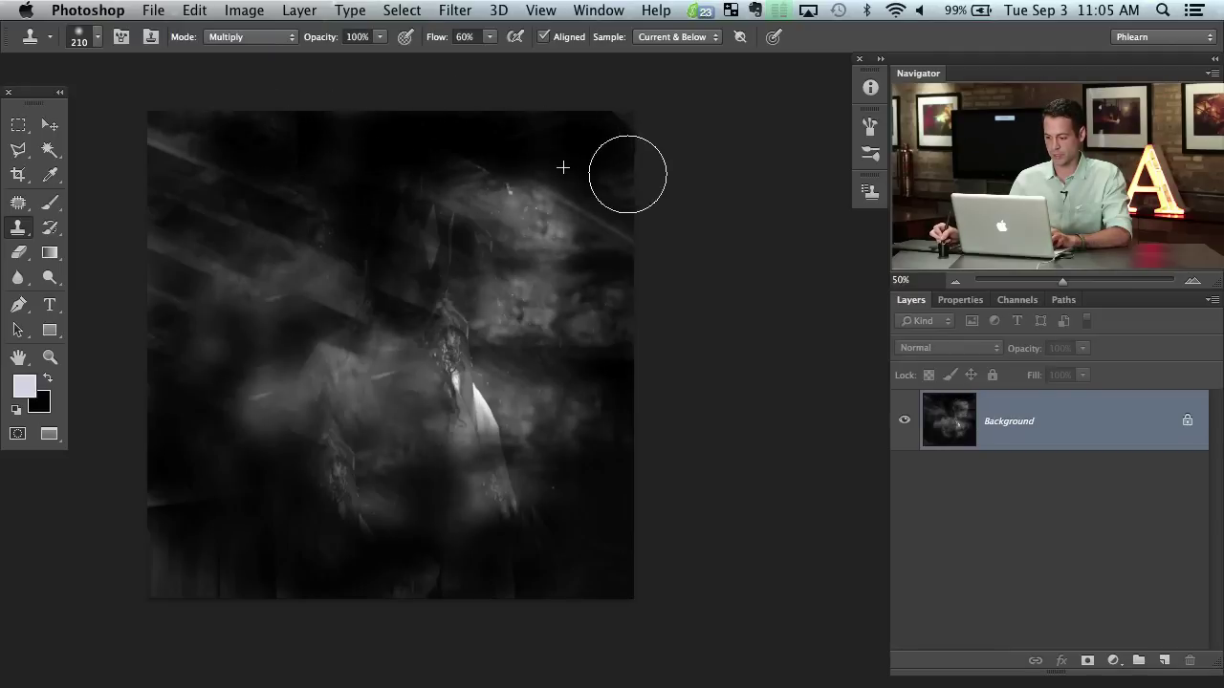
{"action": "left_click", "coordinate": [524, 160], "text": "alt"}
{"action": "left_click_drag", "start_coordinate": [579, 200], "coordinate": [556, 186]}
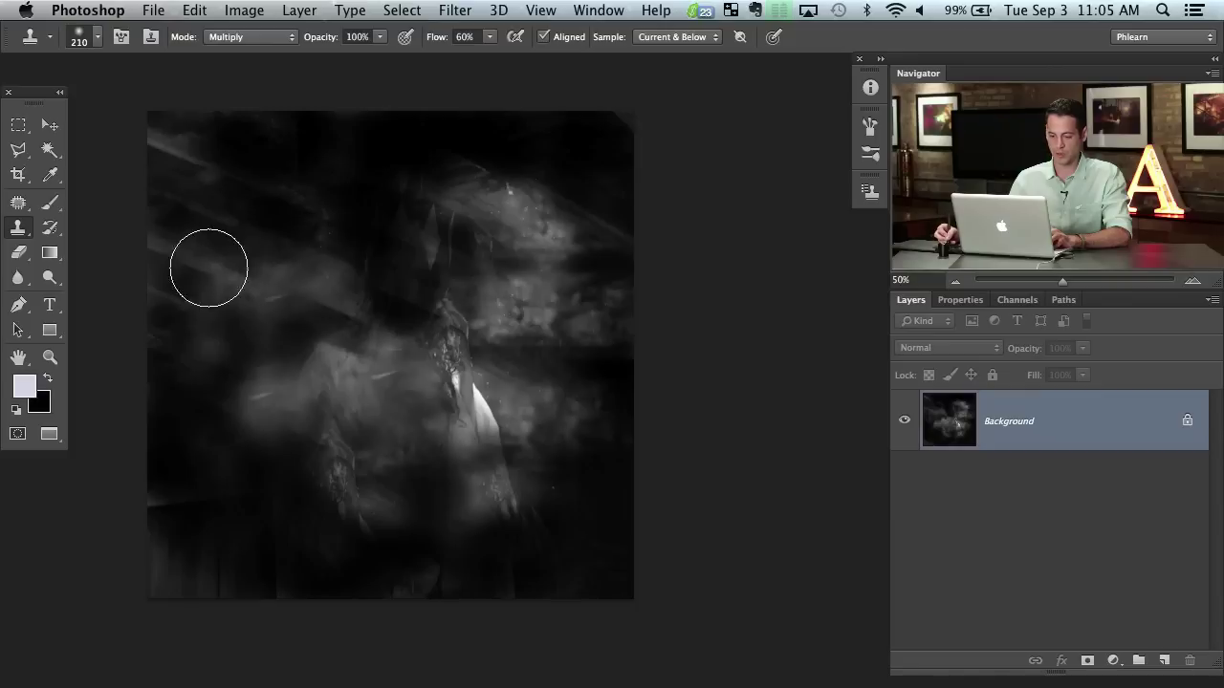
{"action": "left_click_drag", "start_coordinate": [209, 268], "coordinate": [154, 233]}
{"action": "left_click_drag", "start_coordinate": [173, 150], "coordinate": [160, 178]}
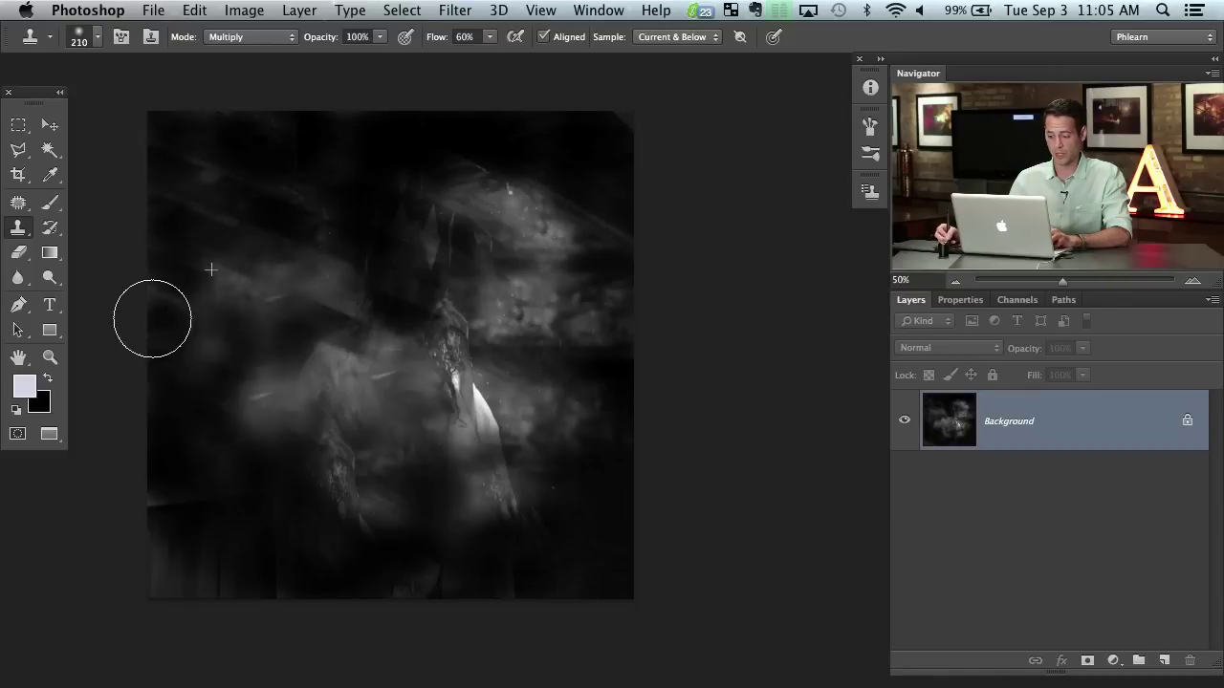
Clone dark tones in Multiply mode over the smoky left centre, the bright robe highlight and the lower left corner
{"action": "left_click", "coordinate": [399, 371], "text": "alt"}
{"action": "mouse_move", "coordinate": [325, 346]}
{"action": "left_mouse_down"}
{"action": "mouse_move", "coordinate": [415, 385]}
{"action": "mouse_move", "coordinate": [333, 369]}
{"action": "left_mouse_up"}
{"action": "left_click", "coordinate": [438, 405], "text": "alt"}
{"action": "left_click_drag", "start_coordinate": [487, 476], "coordinate": [473, 505]}
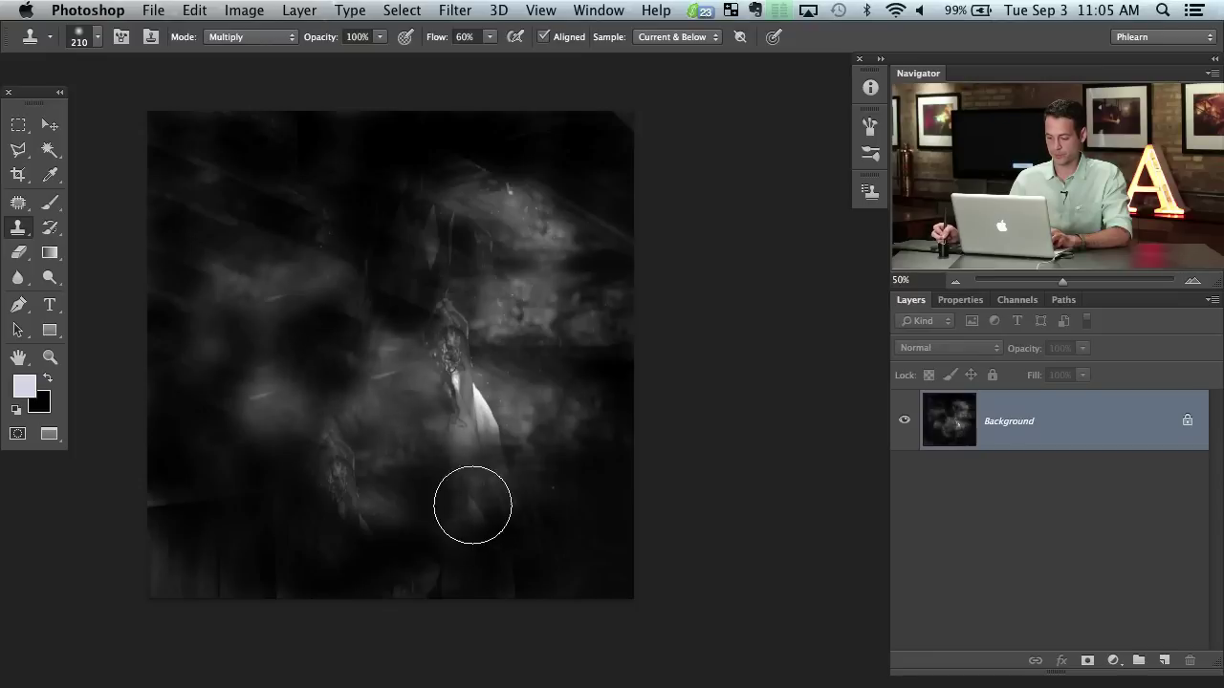
{"action": "mouse_move", "coordinate": [483, 402]}
{"action": "left_mouse_down"}
{"action": "mouse_move", "coordinate": [450, 371]}
{"action": "mouse_move", "coordinate": [452, 410]}
{"action": "left_mouse_up"}
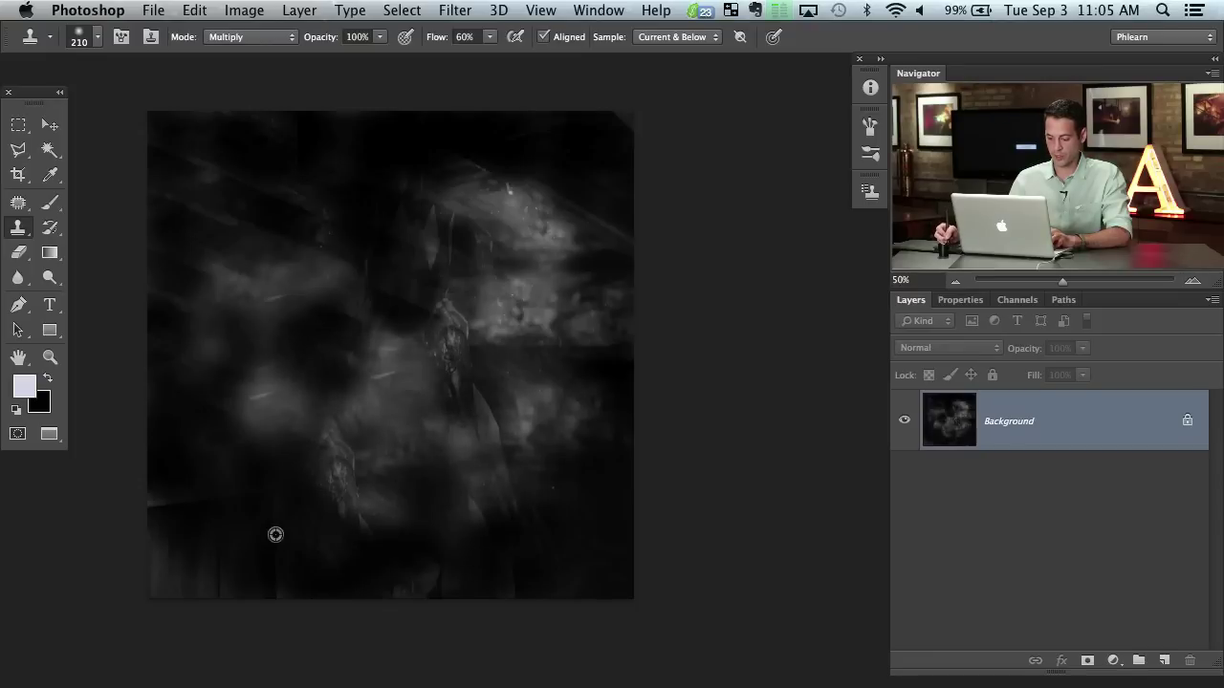
{"action": "left_click_drag", "start_coordinate": [234, 557], "coordinate": [163, 579]}
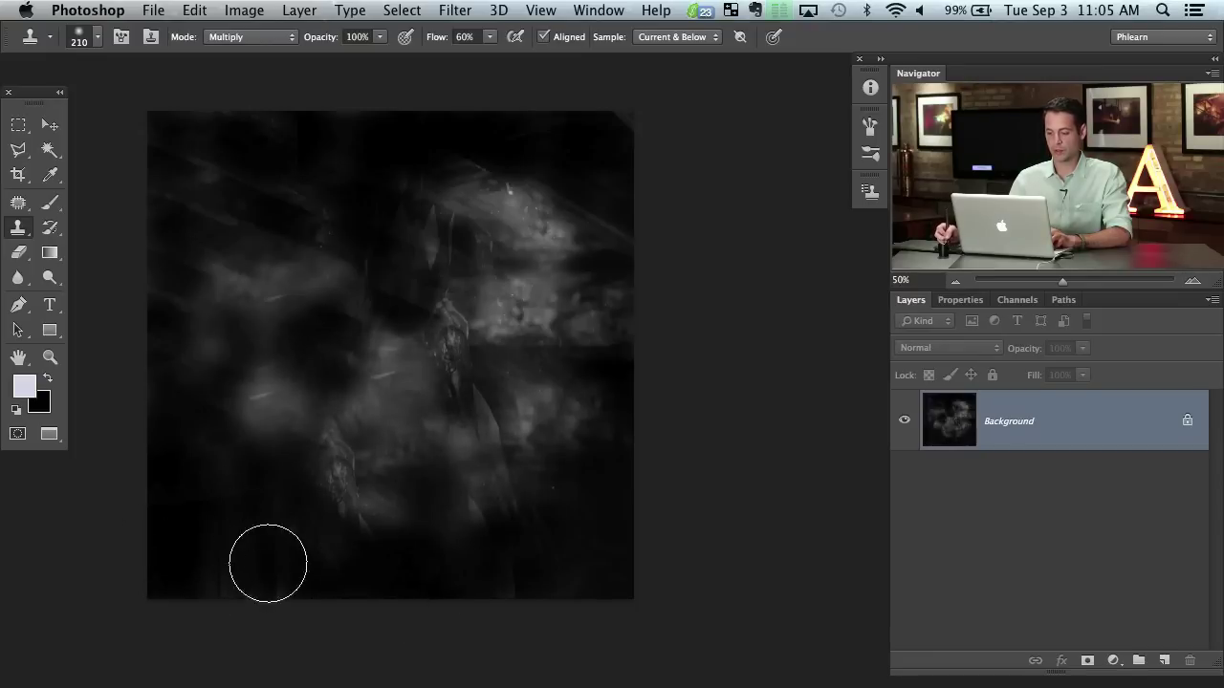
Resample dark areas and clone them over the remaining bright patches at the left centre and middle of the texture
{"action": "left_click", "coordinate": [354, 412], "text": "alt"}
{"action": "mouse_move", "coordinate": [264, 395]}
{"action": "left_mouse_down"}
{"action": "mouse_move", "coordinate": [274, 427]}
{"action": "mouse_move", "coordinate": [259, 389]}
{"action": "mouse_move", "coordinate": [244, 422]}
{"action": "left_mouse_up"}
{"action": "left_click", "coordinate": [402, 425], "text": "alt"}
{"action": "left_click_drag", "start_coordinate": [376, 343], "coordinate": [326, 337]}
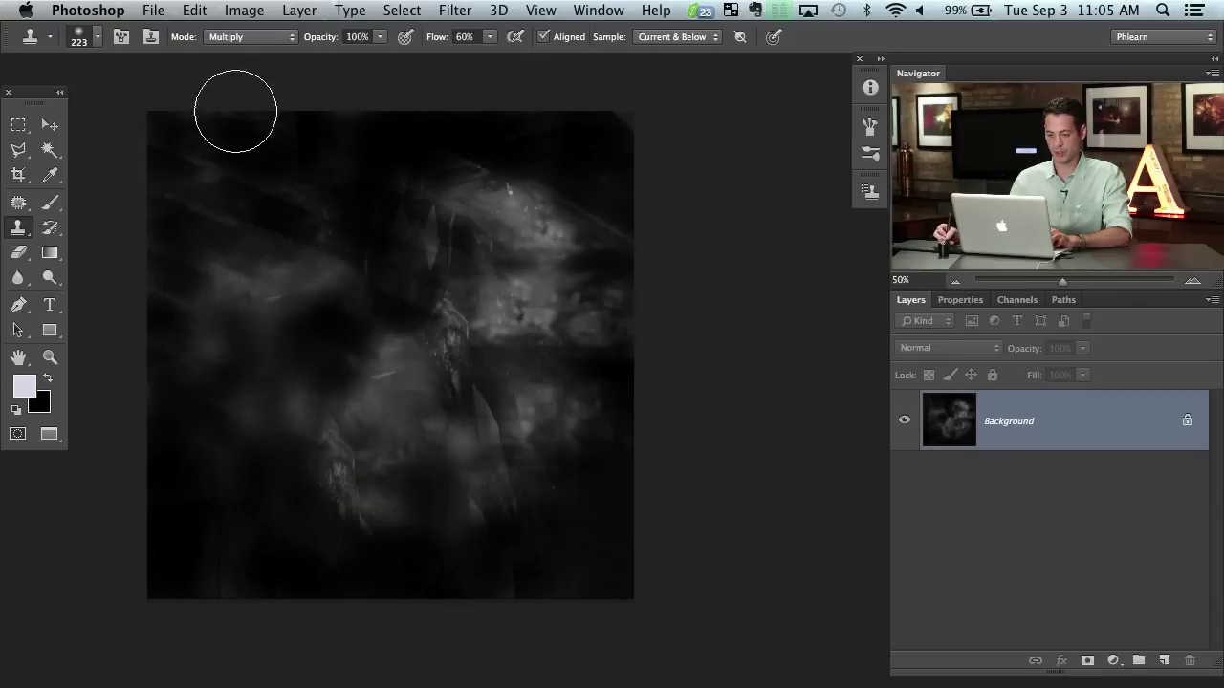
Switch the Clone Stamp to Screen with a 286 px brush and clone lighter smoke over the dark left centre and middle
{"action": "left_click", "coordinate": [239, 37]}
{"action": "left_click", "coordinate": [251, 112]}
{"action": "key", "text": "bracketright"}
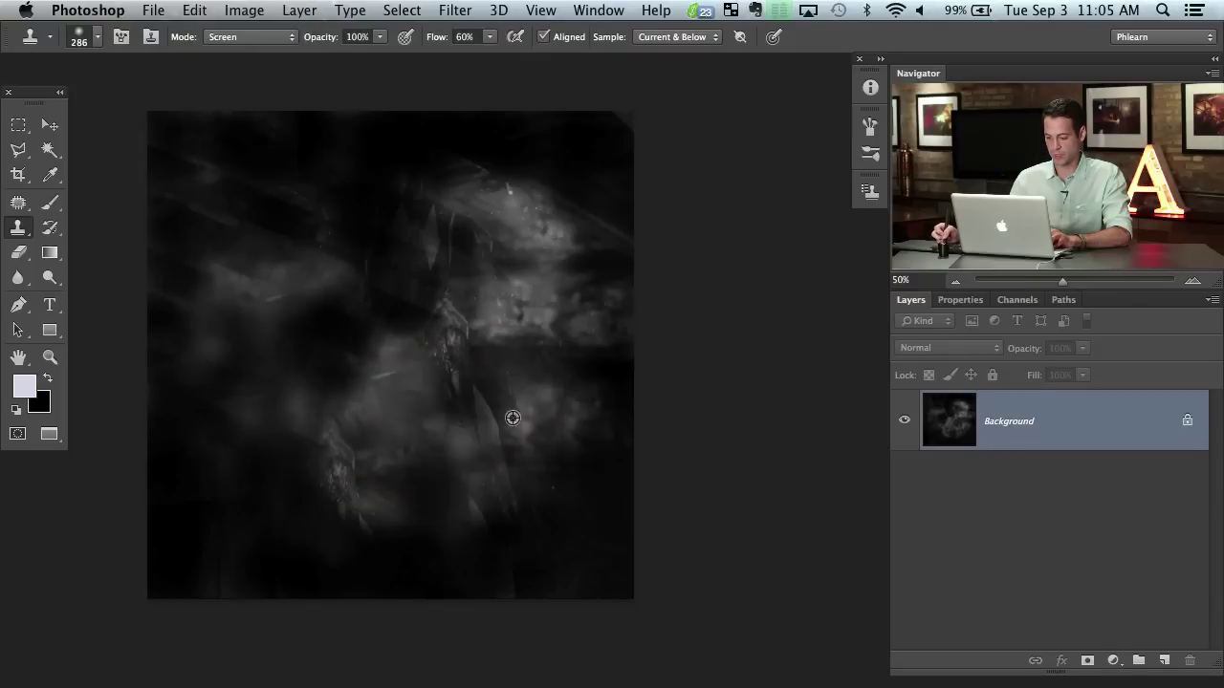
{"action": "mouse_move", "coordinate": [318, 336]}
{"action": "left_mouse_down"}
{"action": "mouse_move", "coordinate": [376, 371]}
{"action": "mouse_move", "coordinate": [352, 320]}
{"action": "mouse_move", "coordinate": [301, 407]}
{"action": "mouse_move", "coordinate": [308, 372]}
{"action": "mouse_move", "coordinate": [268, 471]}
{"action": "left_mouse_up"}
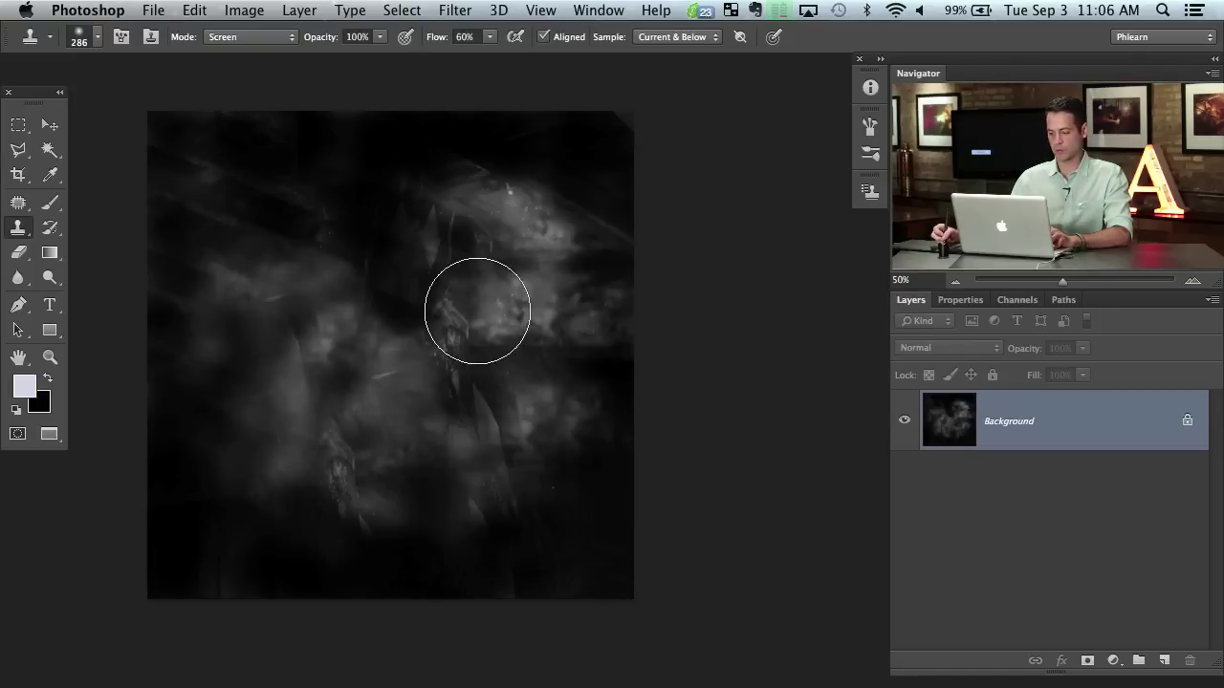
{"action": "left_click_drag", "start_coordinate": [403, 318], "coordinate": [408, 287]}
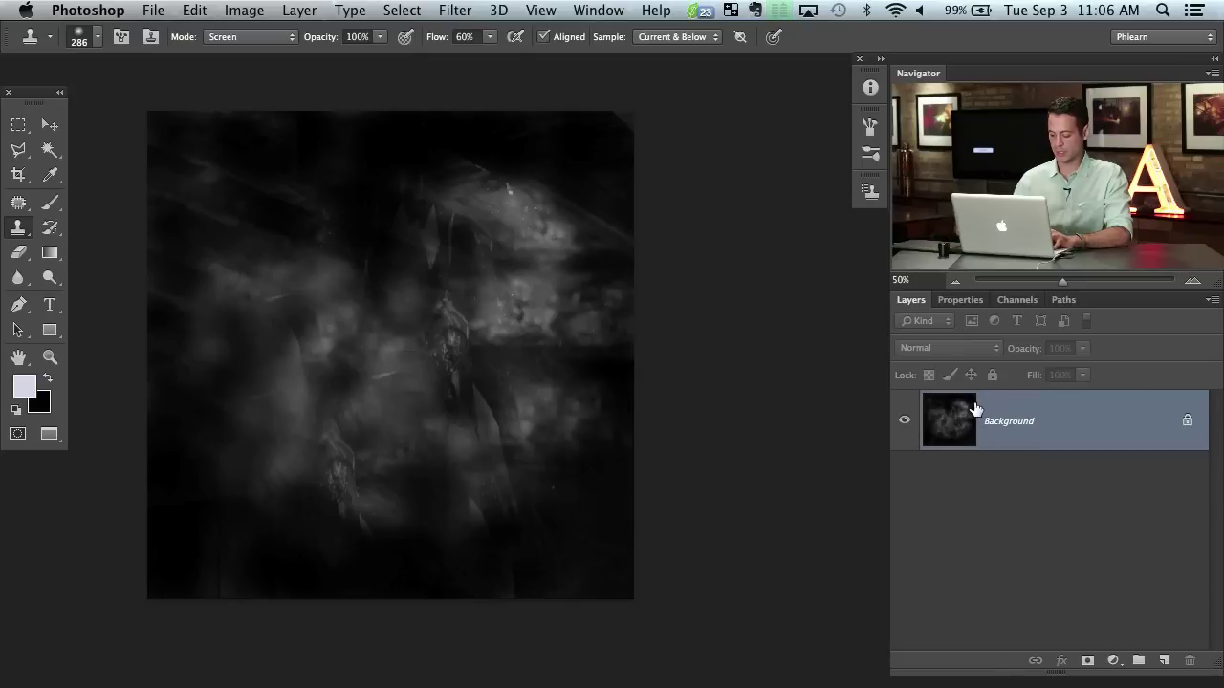
Invert the Background layer into grey smoke on white
{"action": "key", "text": "super+i"}
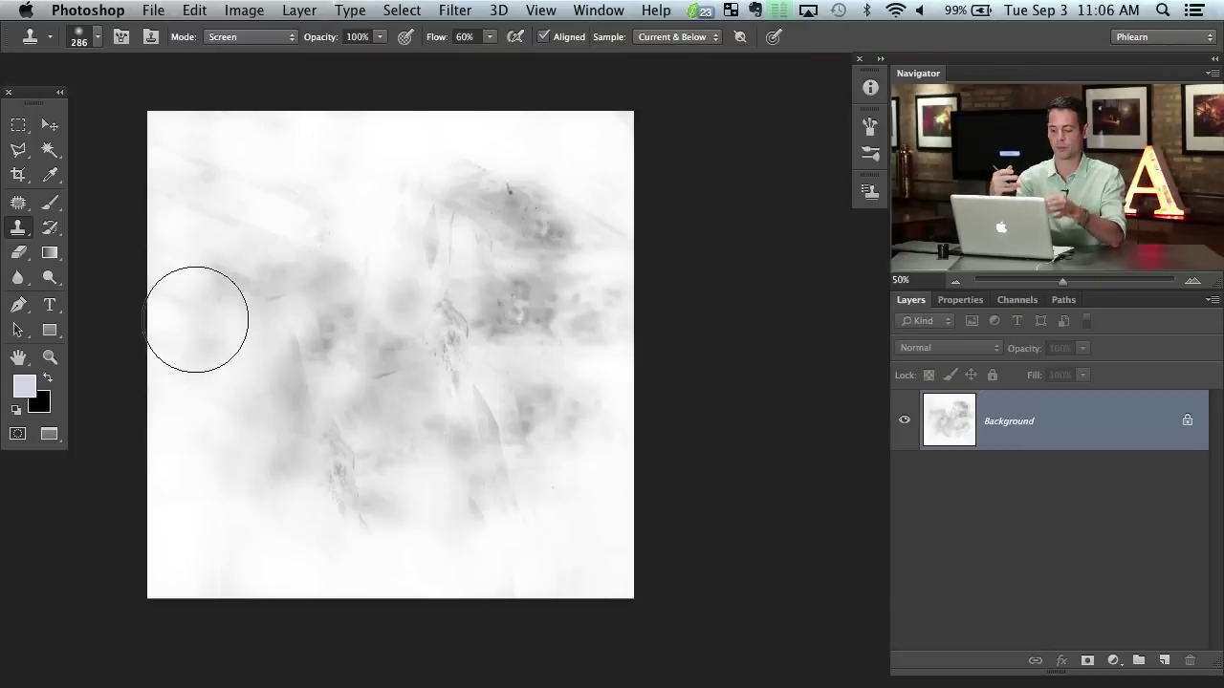
{"action": "mouse_move", "coordinate": [413, 373]}
{"action": "left_mouse_down"}
{"action": "mouse_move", "coordinate": [402, 374]}
{"action": "mouse_move", "coordinate": [409, 382]}
{"action": "left_mouse_up"}
{"action": "left_click_drag", "start_coordinate": [425, 329], "coordinate": [466, 339]}
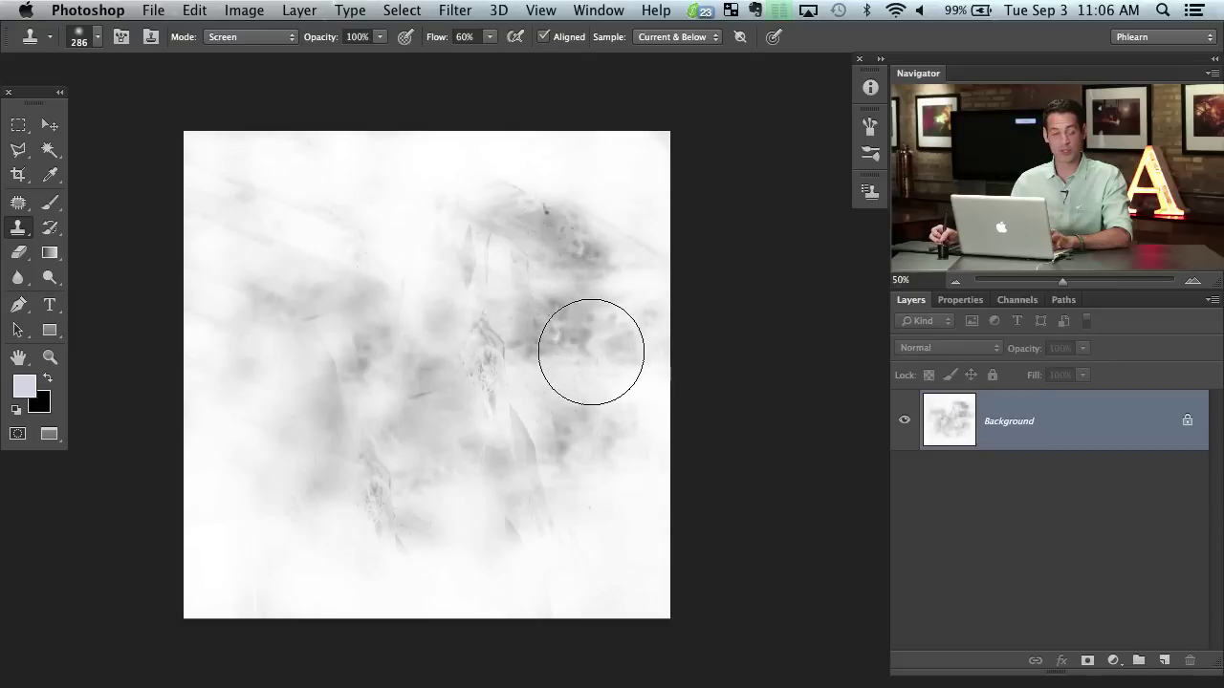
Add a Levels adjustment layer above the Background with the black input level set to 242
{"action": "left_click", "coordinate": [1113, 661]}
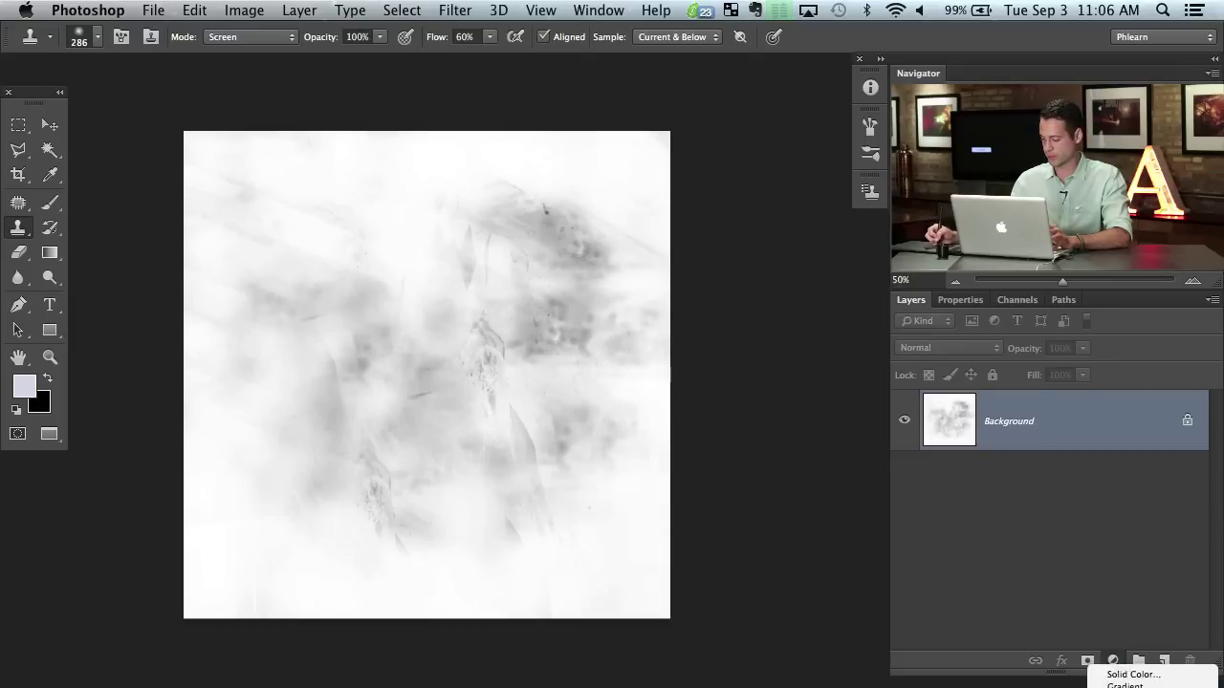
{"action": "left_click", "coordinate": [1121, 648]}
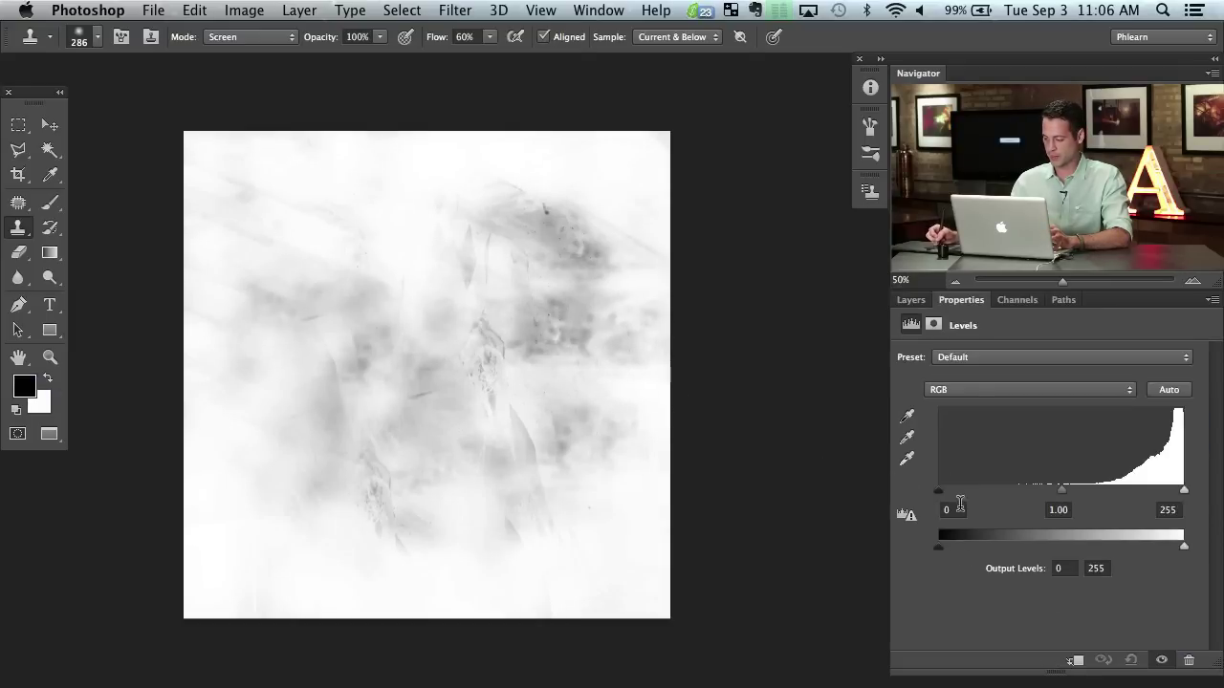
{"action": "left_click_drag", "start_coordinate": [994, 495], "coordinate": [1173, 494]}
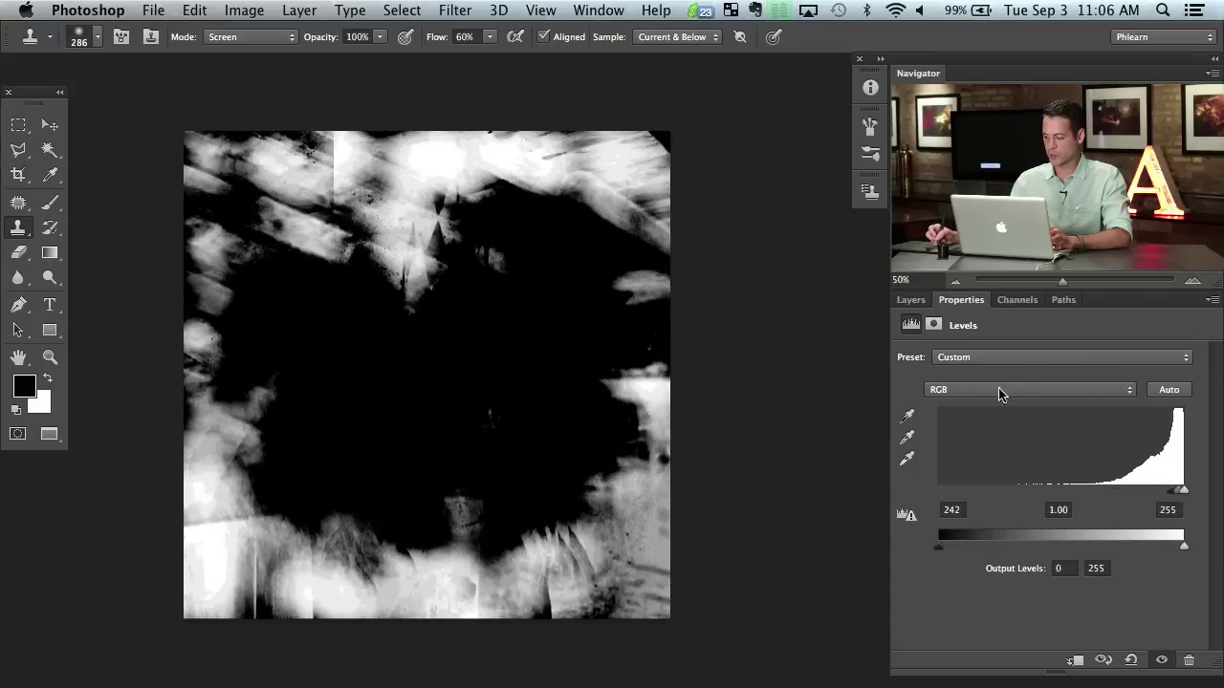
{"action": "left_click", "coordinate": [910, 300]}
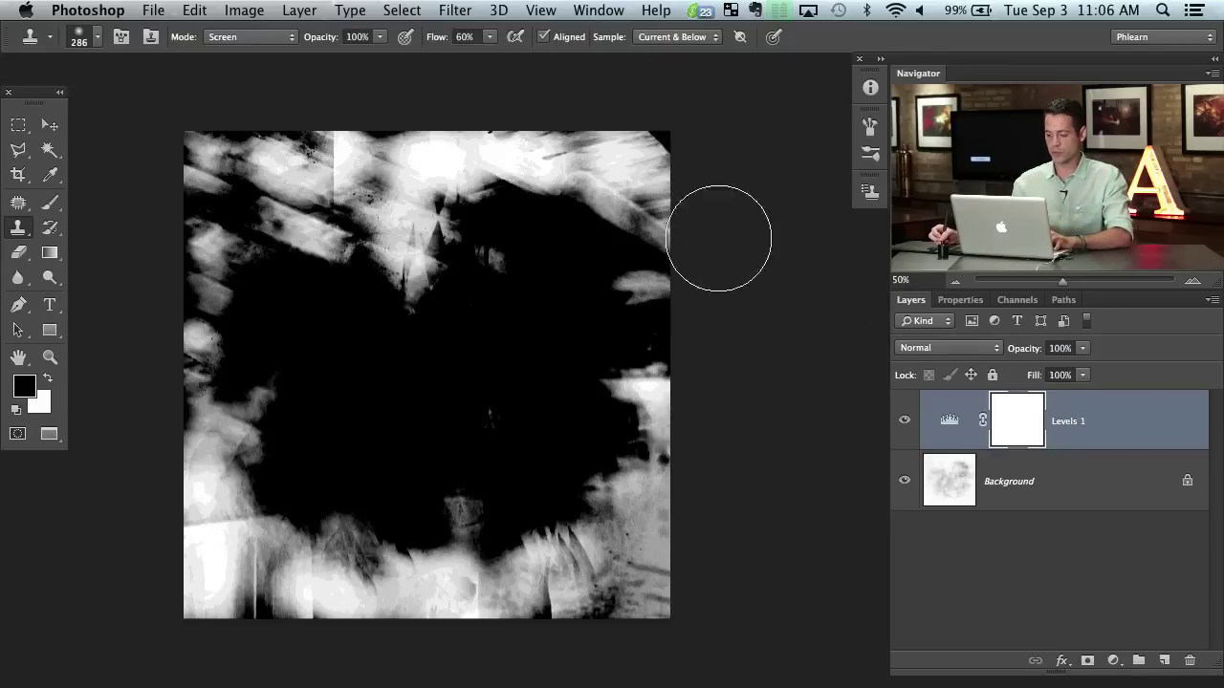
Raise the black input level of the Levels adjustment to 249
{"action": "double_click", "coordinate": [950, 421]}
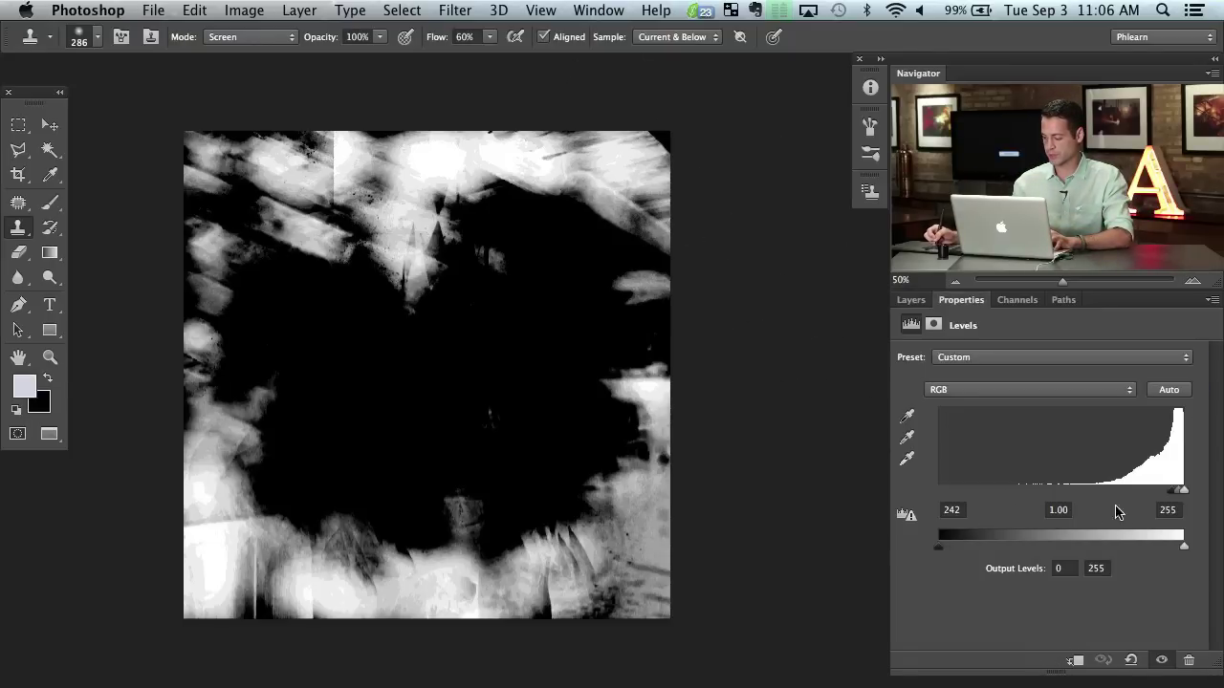
{"action": "mouse_move", "coordinate": [1173, 497]}
{"action": "left_mouse_down"}
{"action": "mouse_move", "coordinate": [1024, 487]}
{"action": "mouse_move", "coordinate": [1119, 494]}
{"action": "mouse_move", "coordinate": [1193, 481]}
{"action": "mouse_move", "coordinate": [1180, 483]}
{"action": "left_mouse_up"}
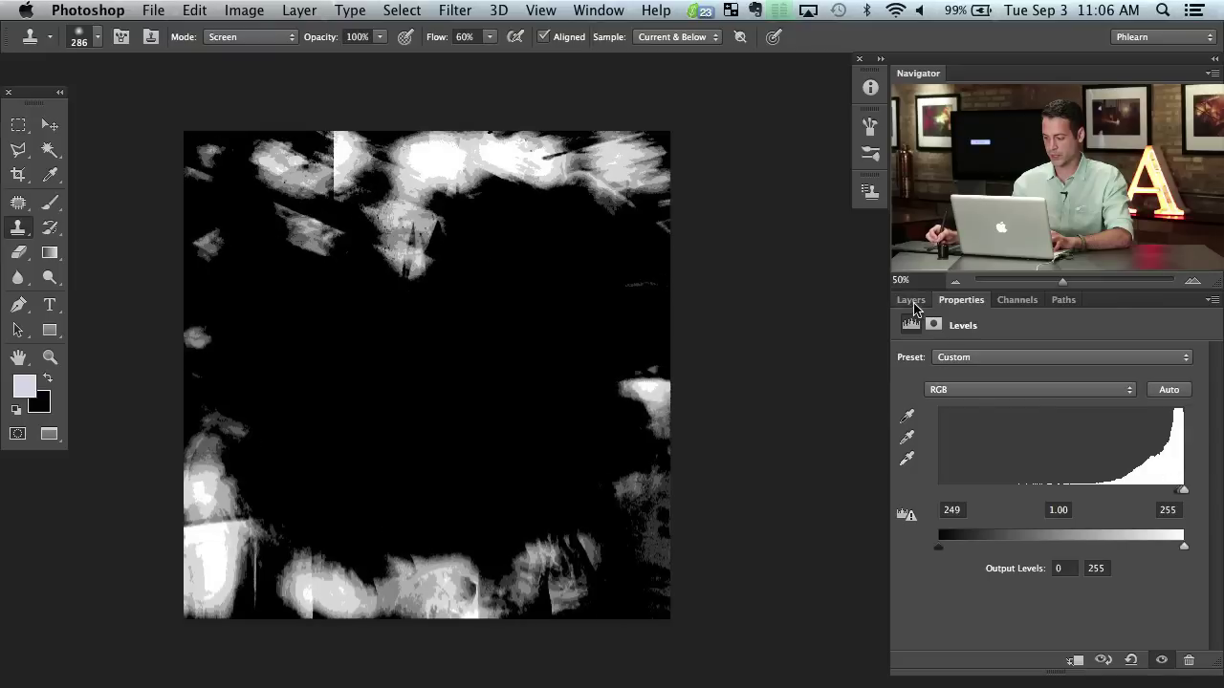
{"action": "left_click", "coordinate": [911, 301]}
Add a new layer directly above the Background and paint white with a soft brush around all the image's edges
{"action": "left_click", "coordinate": [1046, 487]}
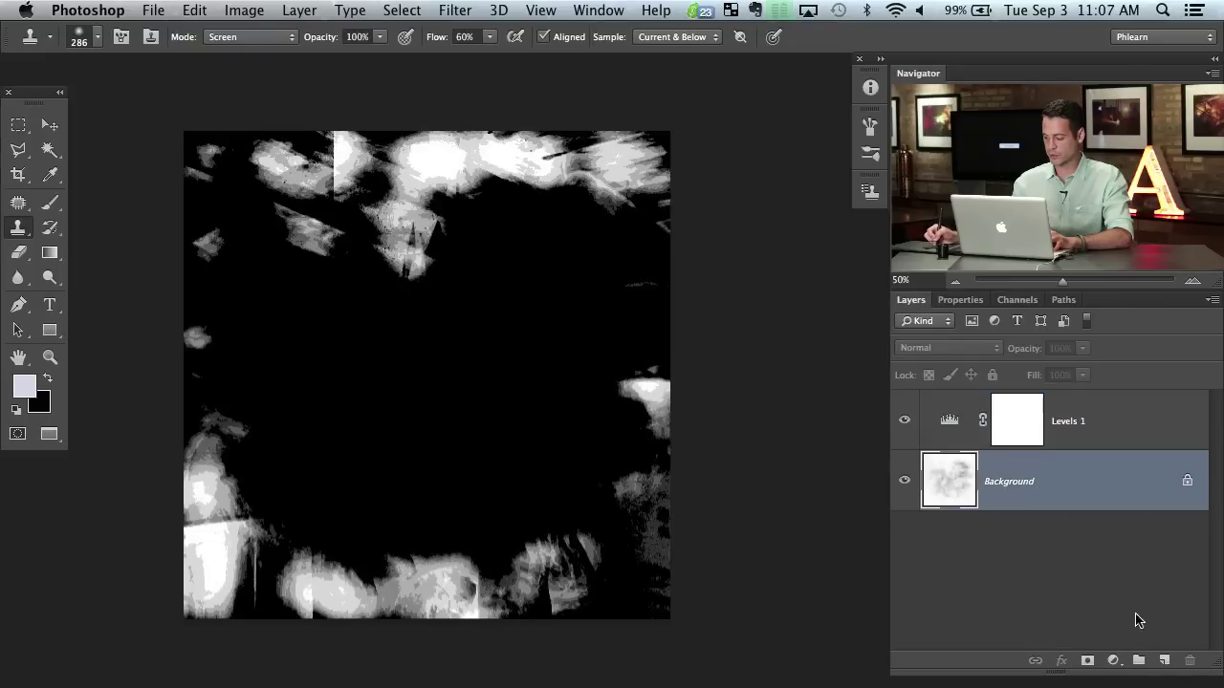
{"action": "left_click", "coordinate": [1165, 660]}
{"action": "key", "text": "b"}
{"action": "key", "text": "d"}
{"action": "key", "text": "x"}
{"action": "mouse_move", "coordinate": [346, 136]}
{"action": "left_mouse_down"}
{"action": "mouse_move", "coordinate": [726, 120]}
{"action": "mouse_move", "coordinate": [578, 85]}
{"action": "mouse_move", "coordinate": [604, 101]}
{"action": "mouse_move", "coordinate": [148, 114]}
{"action": "mouse_move", "coordinate": [182, 105]}
{"action": "mouse_move", "coordinate": [124, 184]}
{"action": "mouse_move", "coordinate": [155, 138]}
{"action": "mouse_move", "coordinate": [150, 389]}
{"action": "mouse_move", "coordinate": [159, 350]}
{"action": "mouse_move", "coordinate": [167, 392]}
{"action": "mouse_move", "coordinate": [150, 593]}
{"action": "mouse_move", "coordinate": [201, 658]}
{"action": "mouse_move", "coordinate": [138, 643]}
{"action": "mouse_move", "coordinate": [247, 664]}
{"action": "mouse_move", "coordinate": [212, 661]}
{"action": "mouse_move", "coordinate": [218, 650]}
{"action": "mouse_move", "coordinate": [416, 672]}
{"action": "mouse_move", "coordinate": [468, 662]}
{"action": "mouse_move", "coordinate": [432, 656]}
{"action": "mouse_move", "coordinate": [451, 649]}
{"action": "mouse_move", "coordinate": [618, 631]}
{"action": "mouse_move", "coordinate": [654, 653]}
{"action": "mouse_move", "coordinate": [700, 579]}
{"action": "mouse_move", "coordinate": [685, 508]}
{"action": "mouse_move", "coordinate": [716, 493]}
{"action": "mouse_move", "coordinate": [701, 467]}
{"action": "mouse_move", "coordinate": [707, 271]}
{"action": "mouse_move", "coordinate": [709, 323]}
{"action": "mouse_move", "coordinate": [694, 157]}
{"action": "mouse_move", "coordinate": [705, 211]}
{"action": "mouse_move", "coordinate": [688, 381]}
{"action": "mouse_move", "coordinate": [645, 296]}
{"action": "mouse_move", "coordinate": [589, 127]}
{"action": "left_mouse_up"}
{"action": "mouse_move", "coordinate": [355, 132]}
{"action": "left_mouse_down"}
{"action": "mouse_move", "coordinate": [238, 143]}
{"action": "mouse_move", "coordinate": [221, 205]}
{"action": "mouse_move", "coordinate": [228, 196]}
{"action": "left_mouse_up"}
Toggle the visibility of the Levels adjustment and of Layer 1 to compare the texture with and without the white edge painting
{"action": "left_click", "coordinate": [901, 423]}
{"action": "left_click", "coordinate": [901, 422]}
{"action": "left_click", "coordinate": [901, 423]}
{"action": "left_click", "coordinate": [901, 422]}
{"action": "left_click", "coordinate": [902, 423]}
{"action": "left_click", "coordinate": [902, 424]}
{"action": "left_click", "coordinate": [906, 427]}
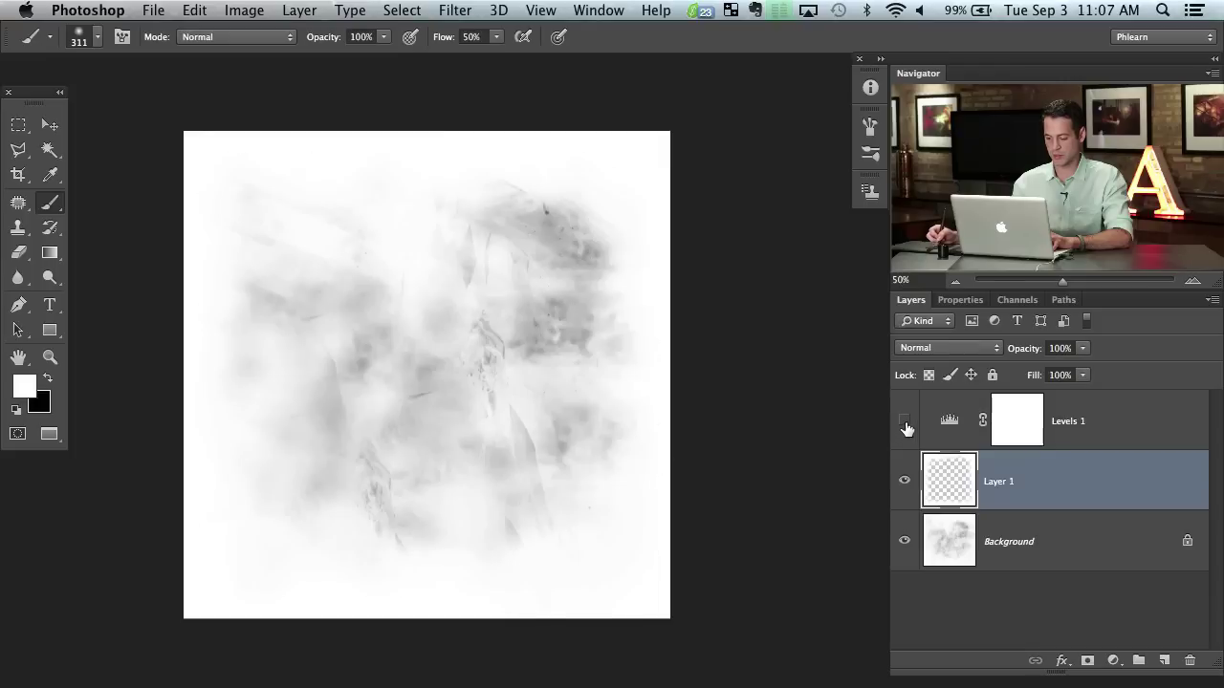
{"action": "left_click", "coordinate": [903, 422]}
{"action": "left_click", "coordinate": [904, 421]}
{"action": "left_click", "coordinate": [904, 483]}
{"action": "left_click", "coordinate": [904, 486]}
{"action": "left_click", "coordinate": [905, 486]}
{"action": "left_click", "coordinate": [905, 488]}
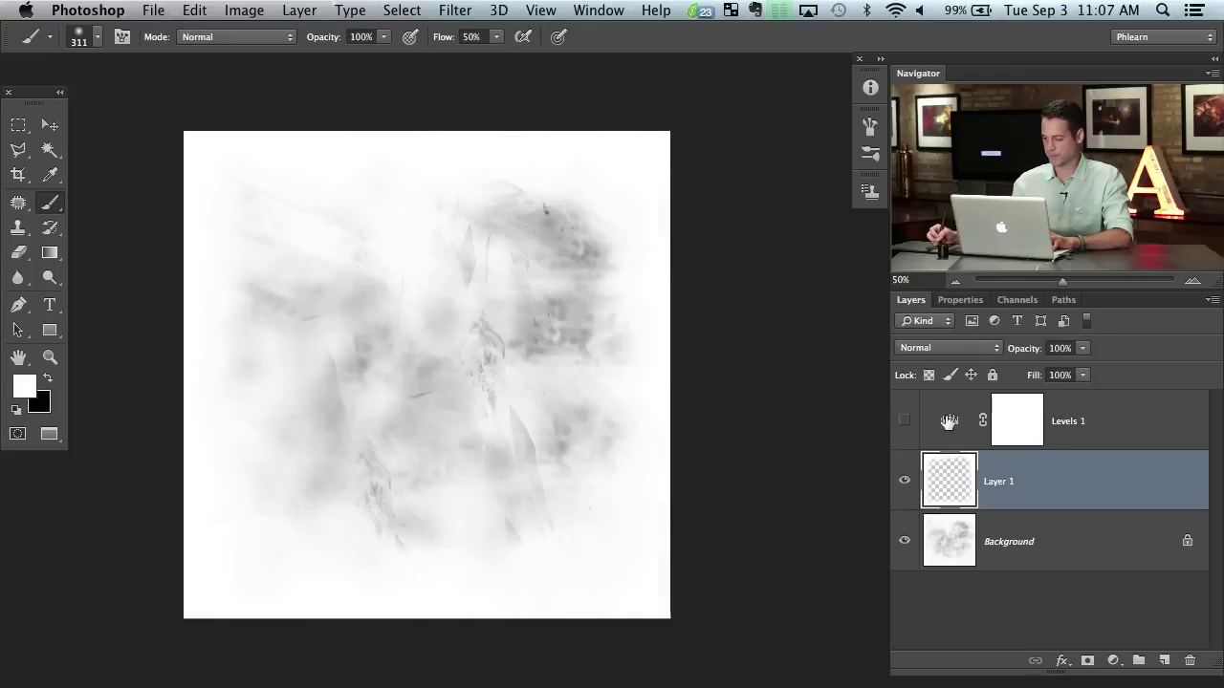
Show the Levels adjustment again and lower its black input level to 112
{"action": "left_click", "coordinate": [903, 422]}
{"action": "left_click", "coordinate": [948, 422]}
{"action": "double_click", "coordinate": [951, 424]}
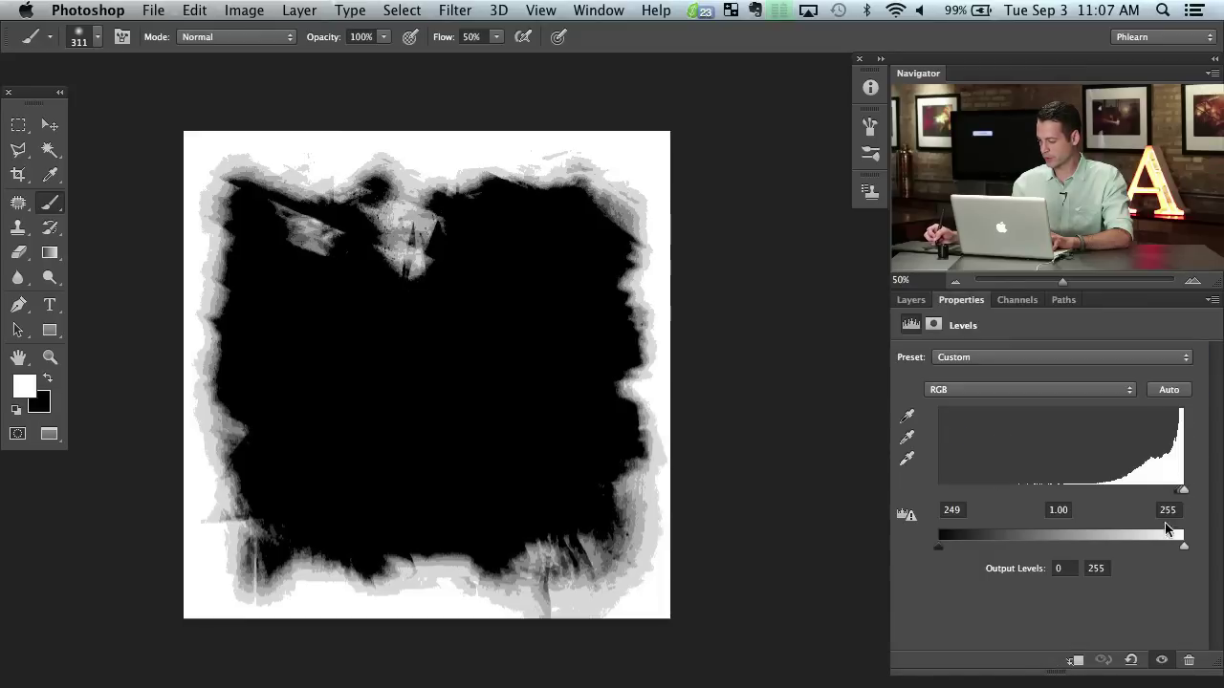
{"action": "left_click_drag", "start_coordinate": [1170, 494], "coordinate": [1042, 483]}
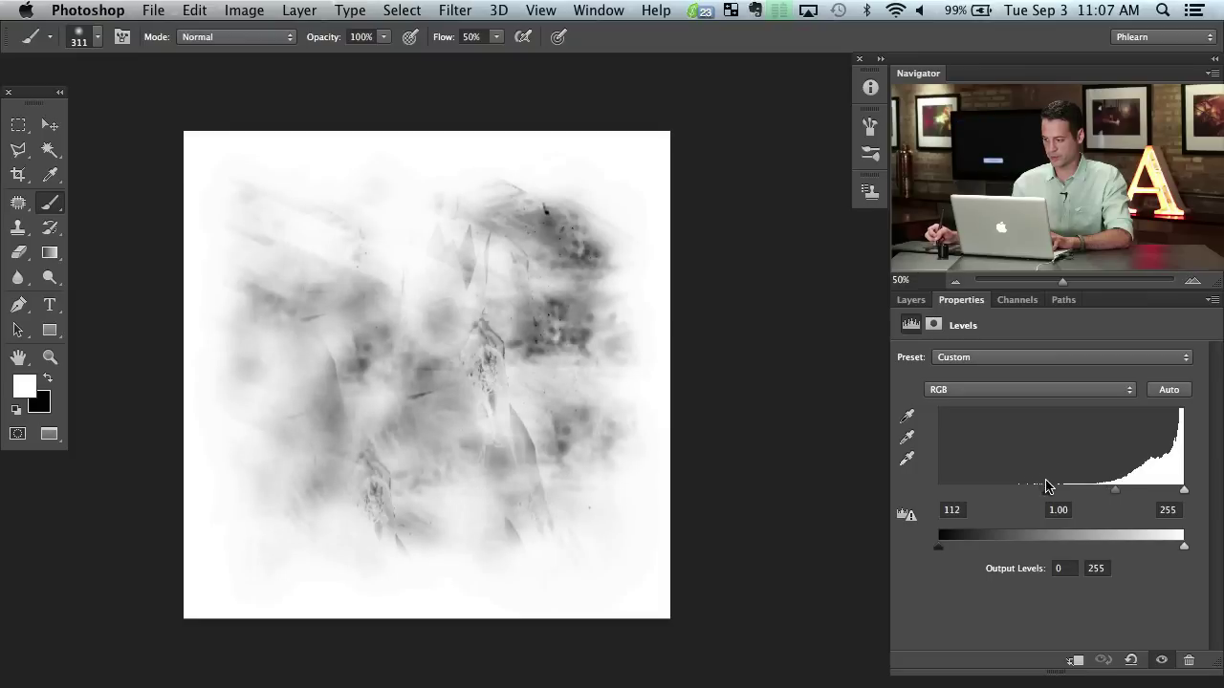
{"action": "left_click", "coordinate": [909, 300]}
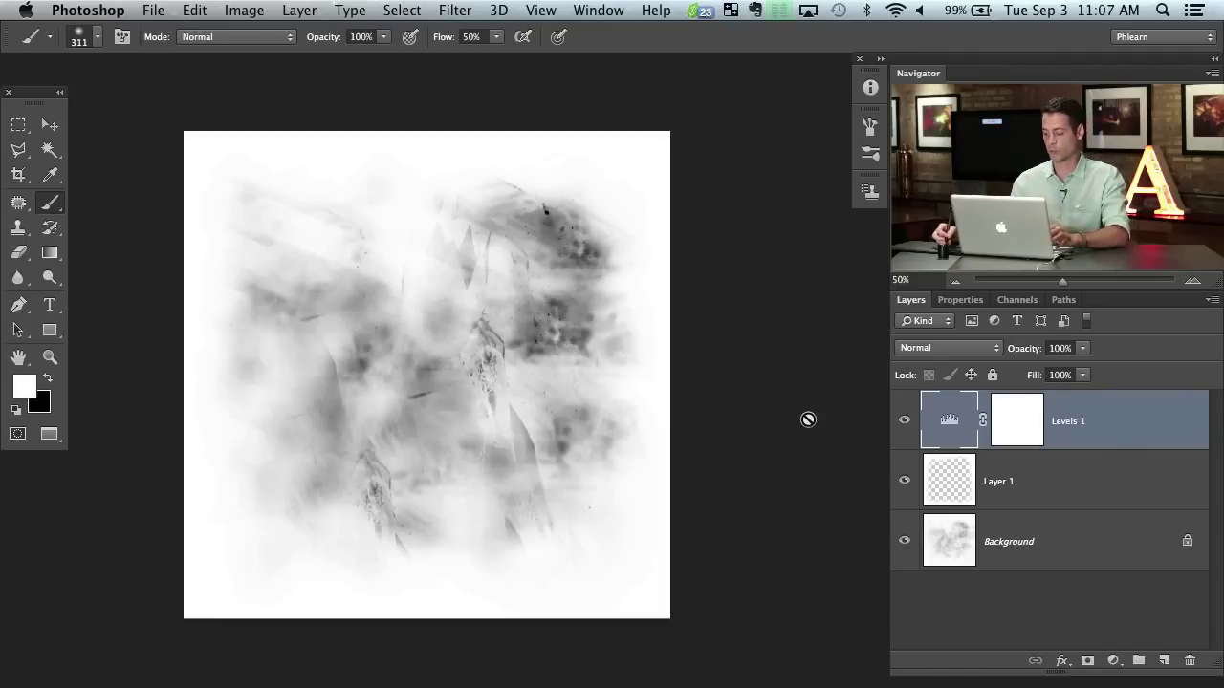
Merge all three layers into one and define the image as a brush preset named Fog Brush
{"action": "left_click", "coordinate": [1078, 559], "text": "shift"}
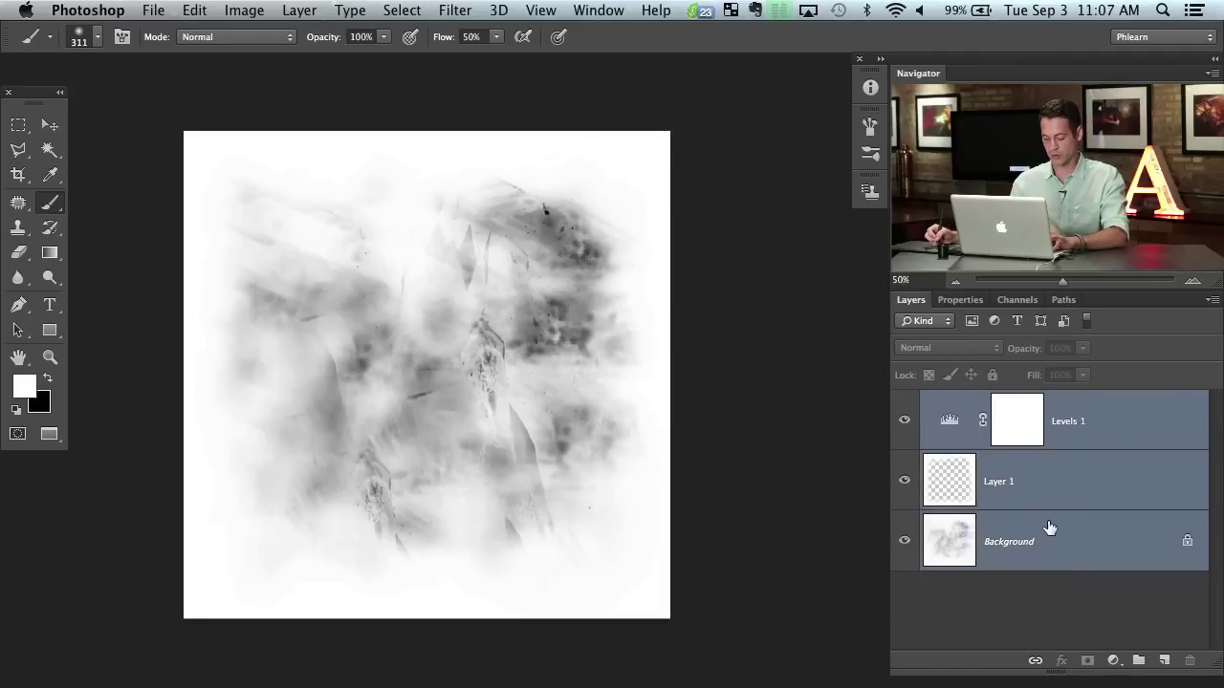
{"action": "key", "text": "super+e"}
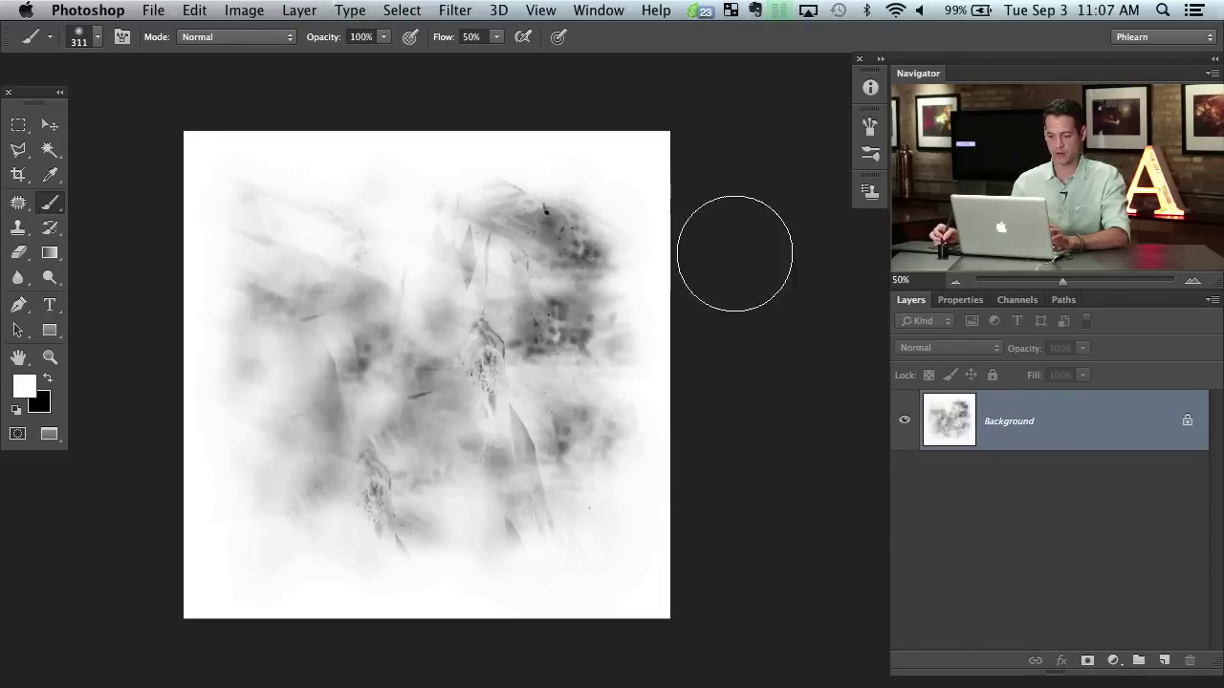
{"action": "left_click", "coordinate": [194, 10]}
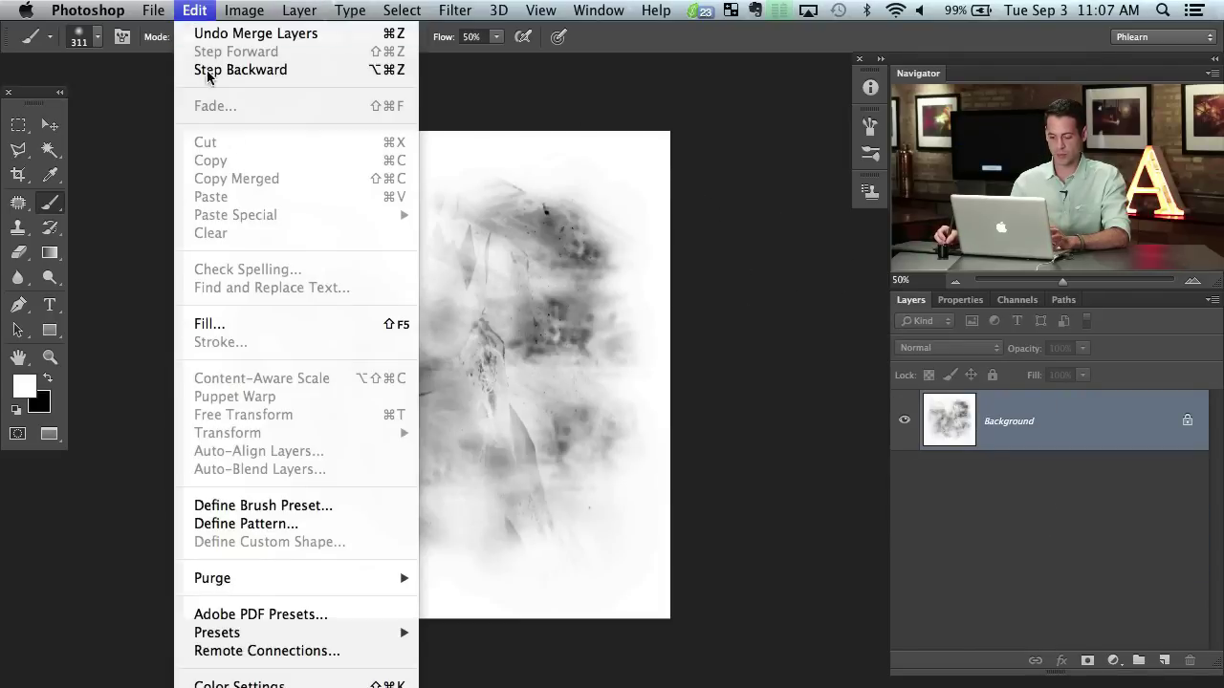
{"action": "left_click", "coordinate": [298, 504]}
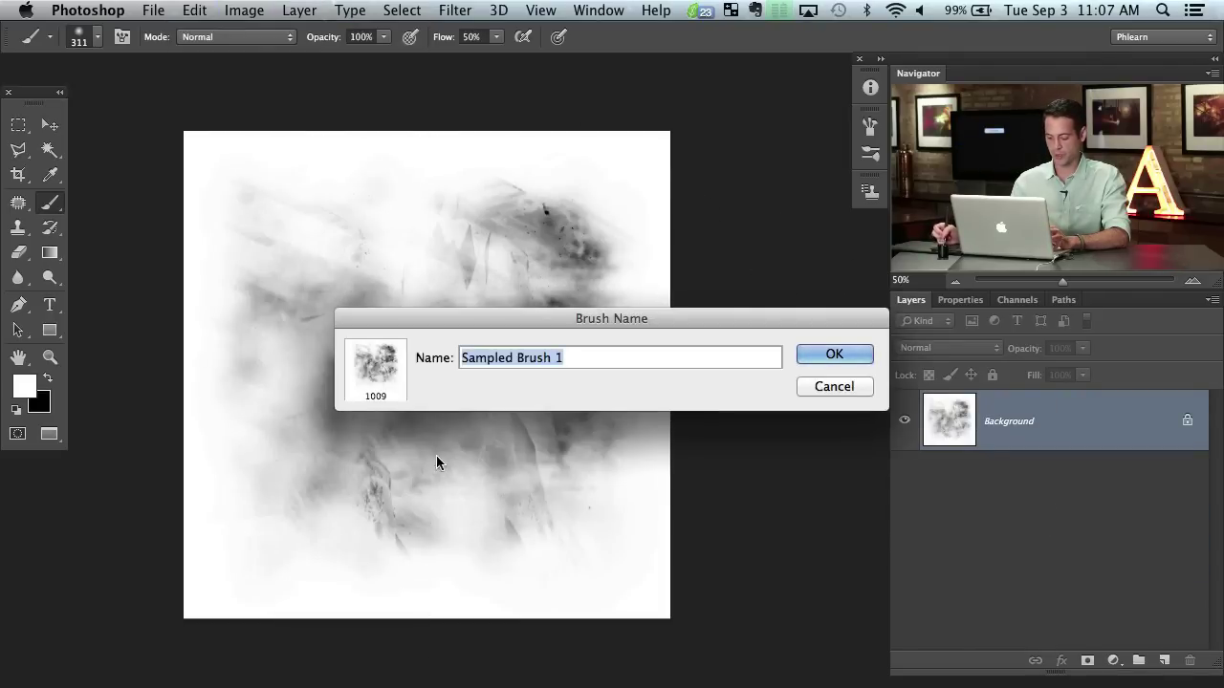
{"action": "type", "text": "Fog"}
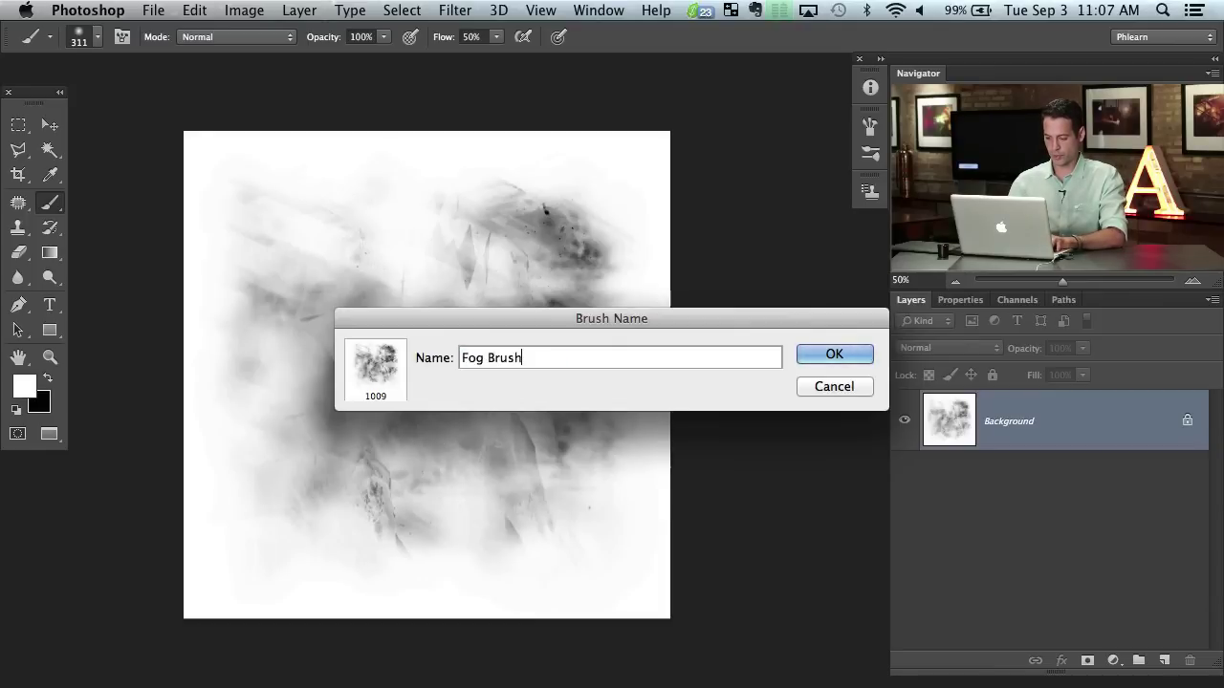
{"action": "key", "text": "Return"}
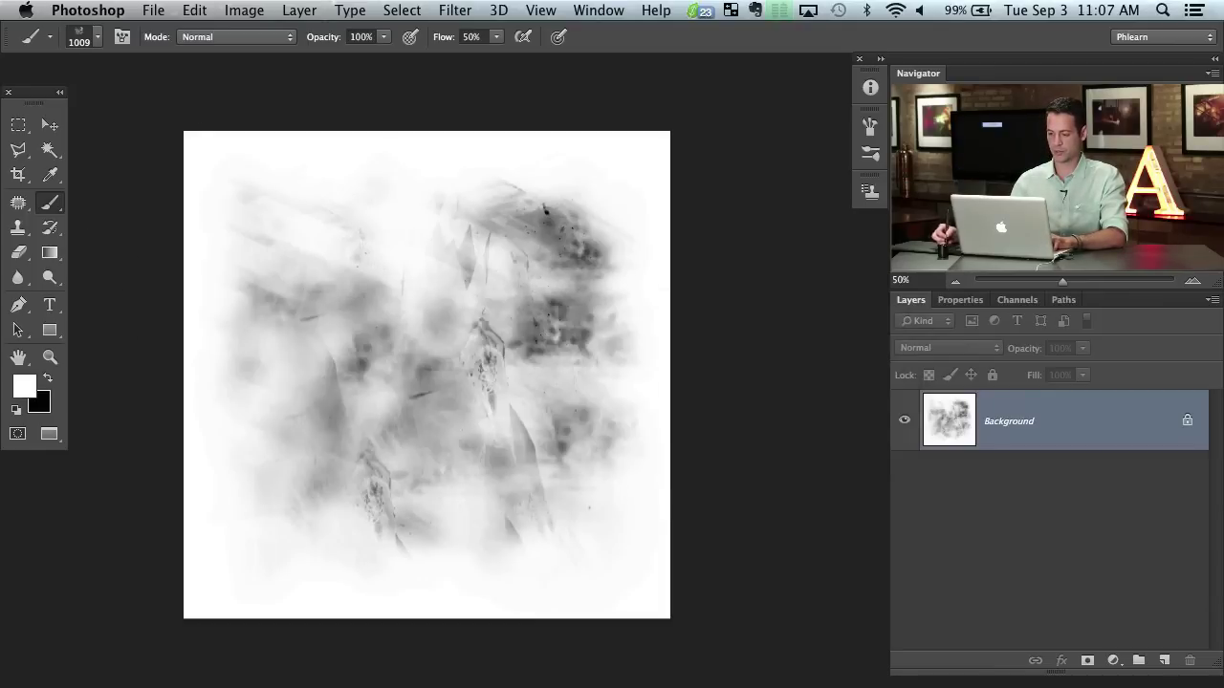
Reduce the fog brush to 608 px, then switch to the colour portrait in full-screen view and add an empty layer above it
{"action": "left_click_drag", "start_coordinate": [465, 407], "coordinate": [355, 410]}
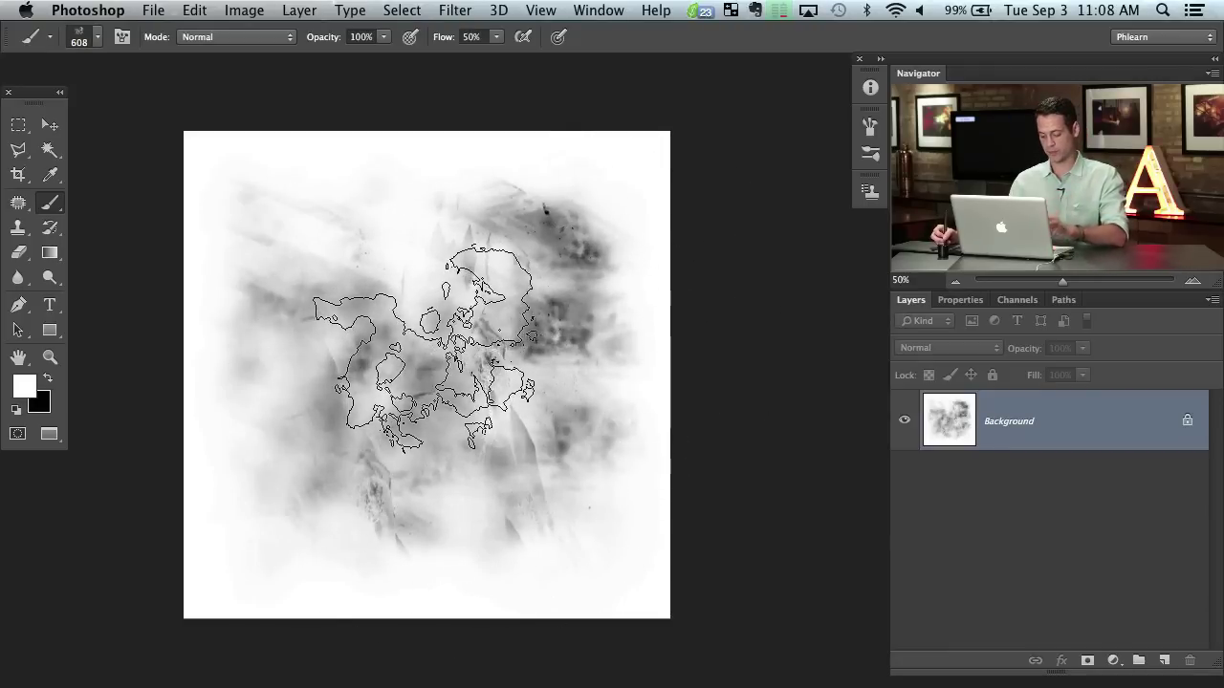
{"action": "key", "text": "f"}
{"action": "key", "text": "f"}
{"action": "left_click_drag", "start_coordinate": [608, 157], "coordinate": [640, 178]}
{"action": "key", "text": "super+Tab"}
{"action": "key", "text": "super+Tab"}
{"action": "left_click_drag", "start_coordinate": [493, 114], "coordinate": [504, 126]}
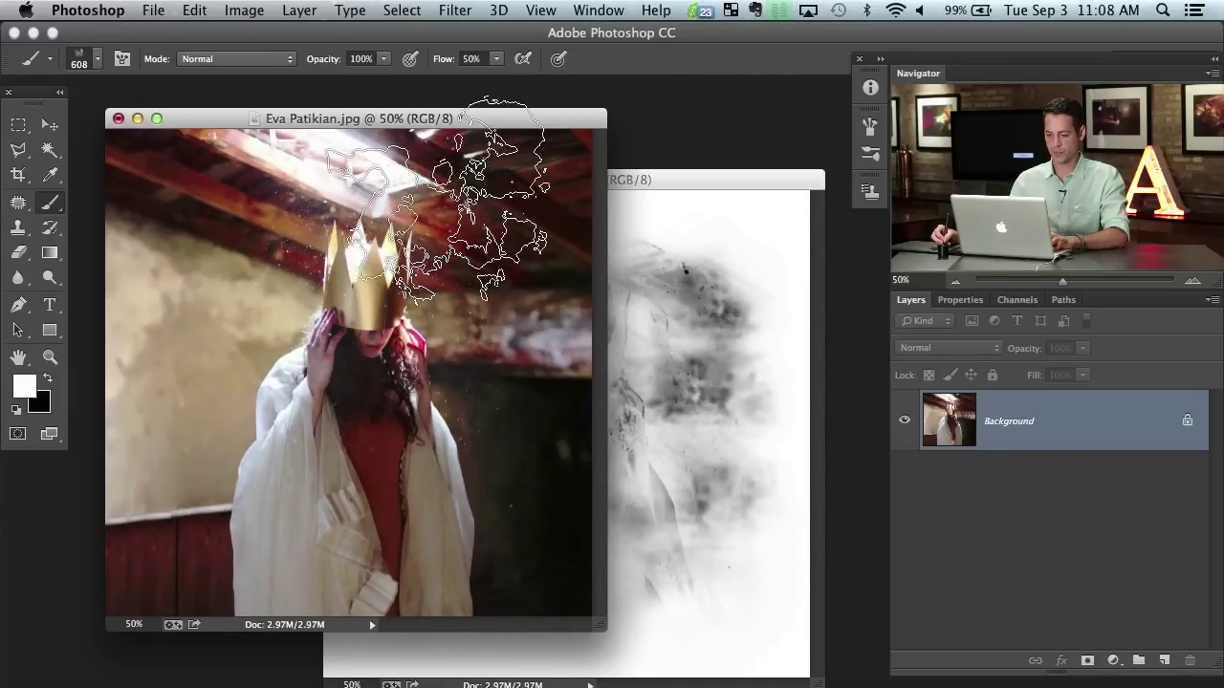
{"action": "key", "text": "f"}
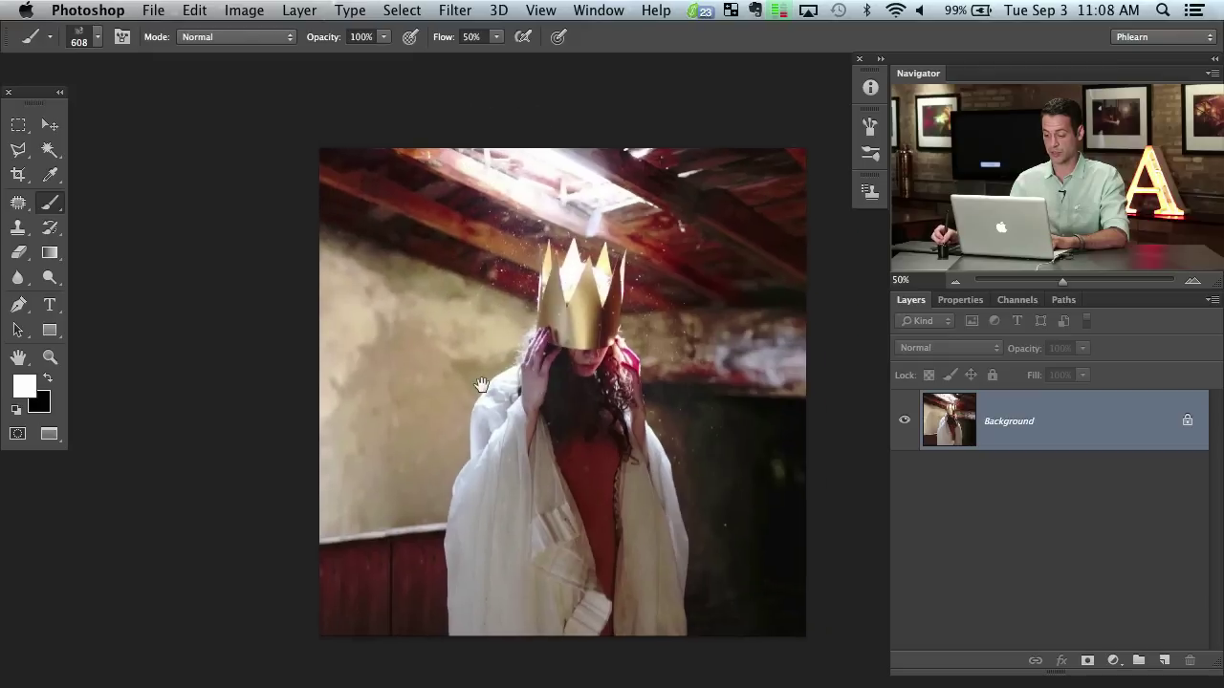
{"action": "key", "text": "alt+shift+super+n"}
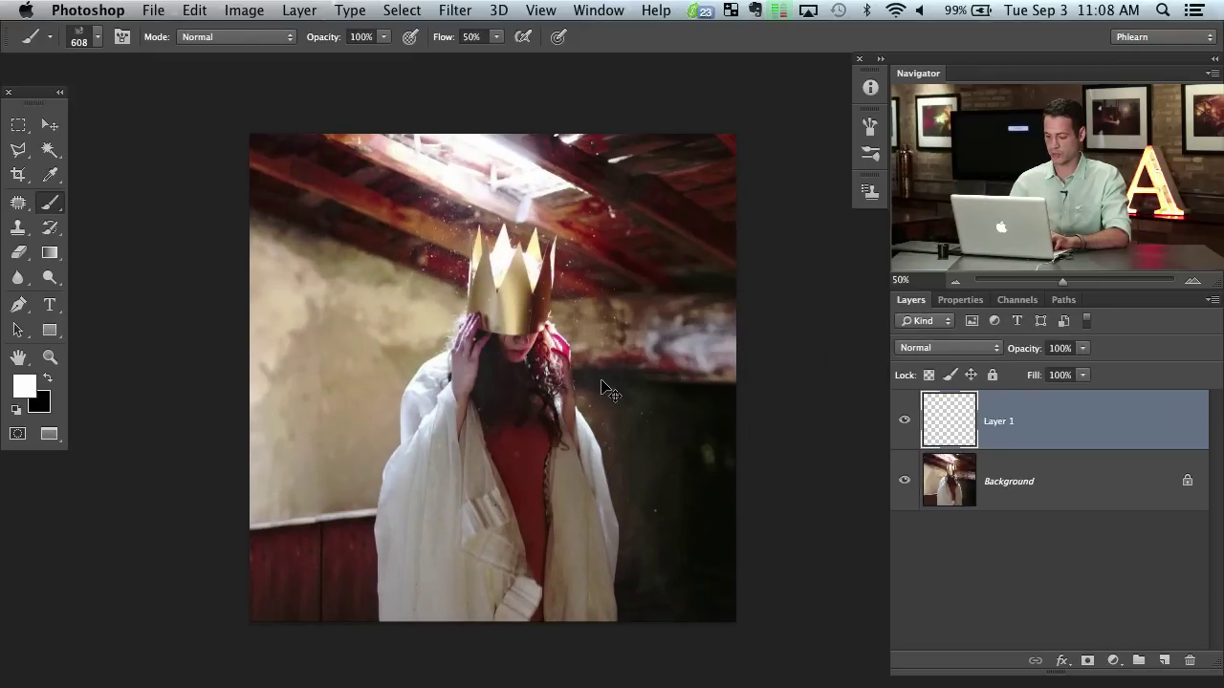
Try painting white fog over the dark right side and the figure with the brush at 294 px, and undo the strokes
{"action": "key", "text": "super+plus"}
{"action": "left_click_drag", "start_coordinate": [575, 382], "coordinate": [432, 383]}
{"action": "mouse_move", "coordinate": [645, 368]}
{"action": "left_mouse_down"}
{"action": "mouse_move", "coordinate": [675, 533]}
{"action": "mouse_move", "coordinate": [470, 464]}
{"action": "mouse_move", "coordinate": [264, 354]}
{"action": "mouse_move", "coordinate": [266, 487]}
{"action": "mouse_move", "coordinate": [641, 620]}
{"action": "mouse_move", "coordinate": [669, 388]}
{"action": "mouse_move", "coordinate": [662, 464]}
{"action": "mouse_move", "coordinate": [564, 430]}
{"action": "left_mouse_up"}
{"action": "key", "text": "super+z"}
{"action": "mouse_move", "coordinate": [651, 316]}
{"action": "left_mouse_down"}
{"action": "mouse_move", "coordinate": [696, 342]}
{"action": "mouse_move", "coordinate": [656, 492]}
{"action": "mouse_move", "coordinate": [710, 614]}
{"action": "mouse_move", "coordinate": [487, 598]}
{"action": "mouse_move", "coordinate": [628, 410]}
{"action": "mouse_move", "coordinate": [647, 539]}
{"action": "mouse_move", "coordinate": [743, 396]}
{"action": "mouse_move", "coordinate": [560, 251]}
{"action": "left_mouse_up"}
{"action": "key", "text": "alt+super+z"}
{"action": "key", "text": "alt+super+z"}
{"action": "key", "text": "alt+super+z"}
{"action": "key", "text": "alt+super+z"}
{"action": "key", "text": "alt+super+z"}
{"action": "key", "text": "alt+super+z"}
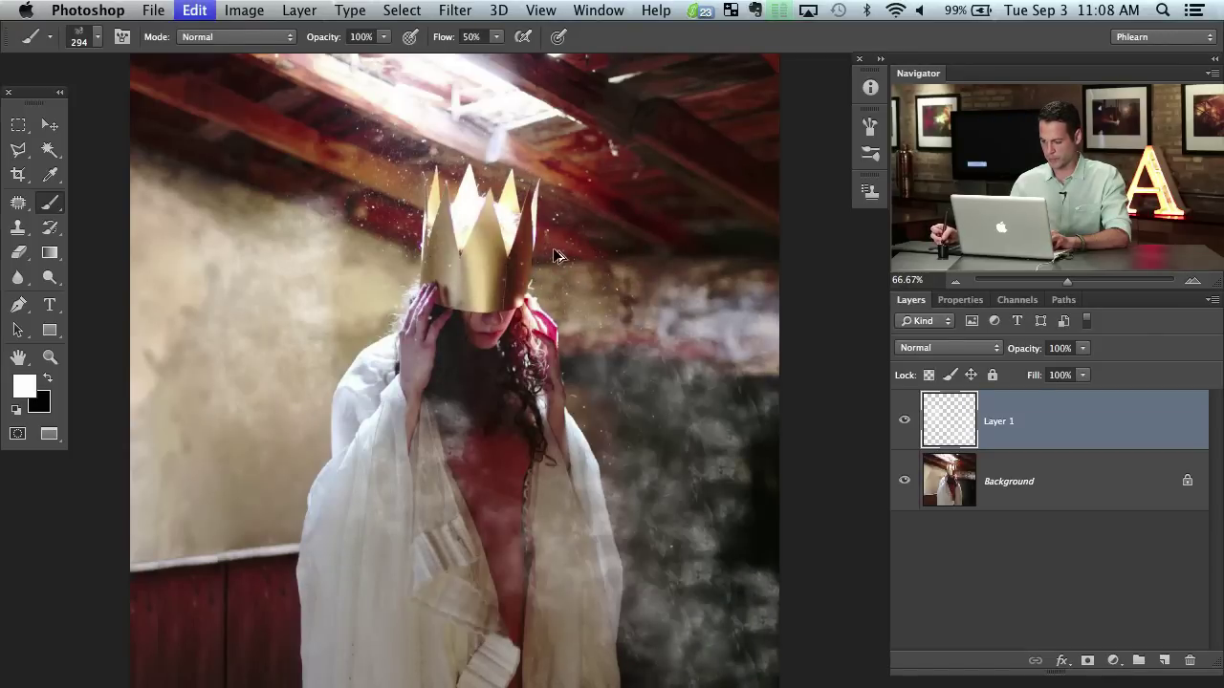
Try dense fog strokes across the figure and the walls, and undo them
{"action": "mouse_move", "coordinate": [662, 363]}
{"action": "left_mouse_down"}
{"action": "mouse_move", "coordinate": [600, 495]}
{"action": "mouse_move", "coordinate": [479, 526]}
{"action": "mouse_move", "coordinate": [293, 492]}
{"action": "mouse_move", "coordinate": [256, 211]}
{"action": "mouse_move", "coordinate": [188, 398]}
{"action": "mouse_move", "coordinate": [587, 427]}
{"action": "mouse_move", "coordinate": [699, 505]}
{"action": "mouse_move", "coordinate": [292, 551]}
{"action": "mouse_move", "coordinate": [224, 460]}
{"action": "mouse_move", "coordinate": [469, 459]}
{"action": "mouse_move", "coordinate": [410, 552]}
{"action": "mouse_move", "coordinate": [402, 520]}
{"action": "mouse_move", "coordinate": [337, 556]}
{"action": "mouse_move", "coordinate": [432, 380]}
{"action": "mouse_move", "coordinate": [488, 356]}
{"action": "mouse_move", "coordinate": [436, 374]}
{"action": "mouse_move", "coordinate": [472, 302]}
{"action": "mouse_move", "coordinate": [328, 273]}
{"action": "left_mouse_up"}
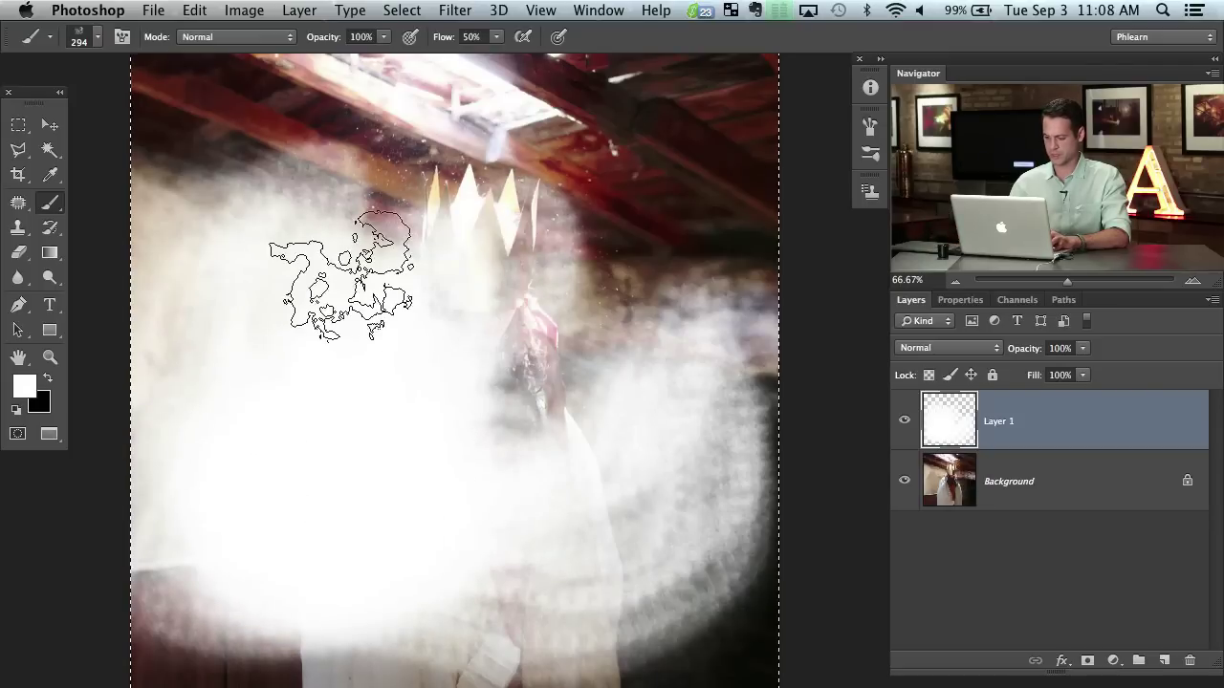
{"action": "key", "text": "alt+super+z"}
{"action": "left_click_drag", "start_coordinate": [465, 235], "coordinate": [399, 264]}
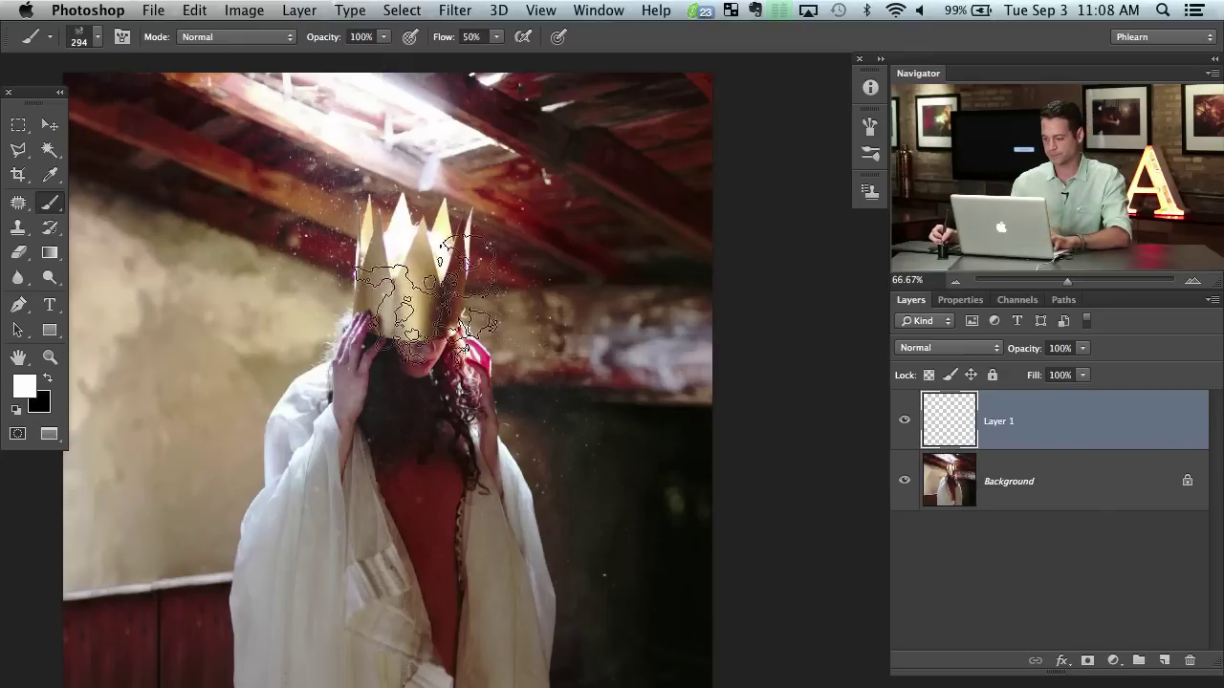
Open the brush settings and enable Shape Dynamics with 100% size jitter and 100% angle jitter
{"action": "left_click", "coordinate": [592, 10]}
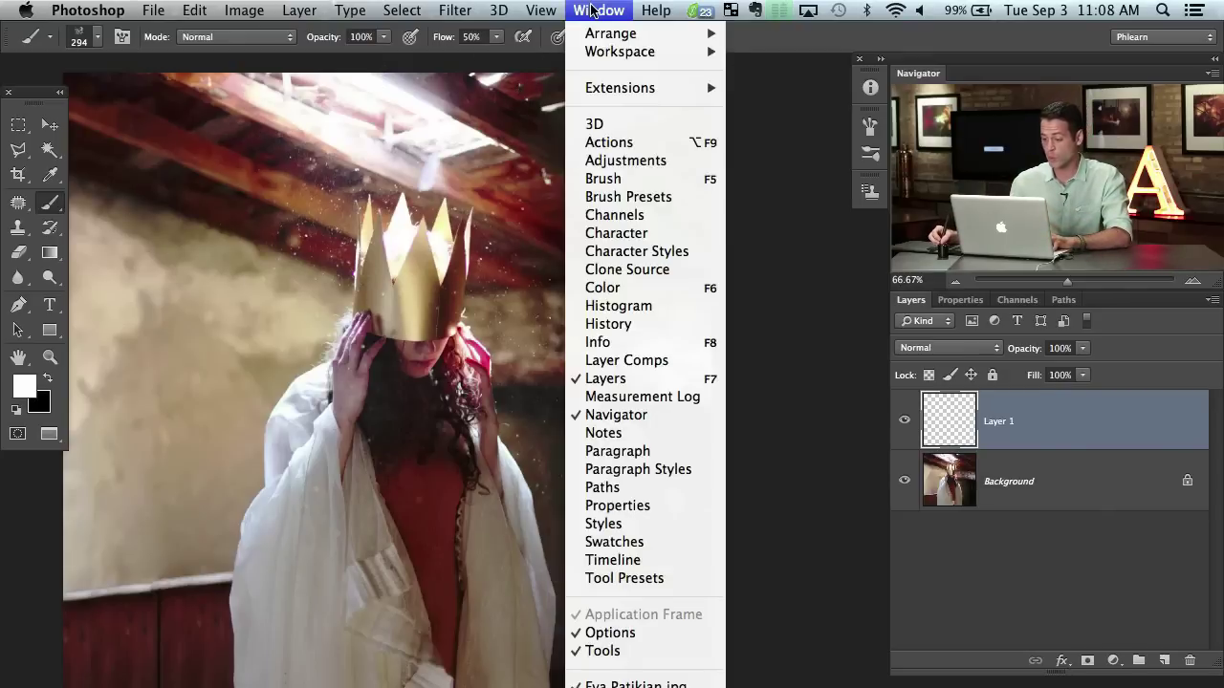
{"action": "left_click", "coordinate": [624, 179]}
{"action": "left_click_drag", "start_coordinate": [404, 392], "coordinate": [319, 373]}
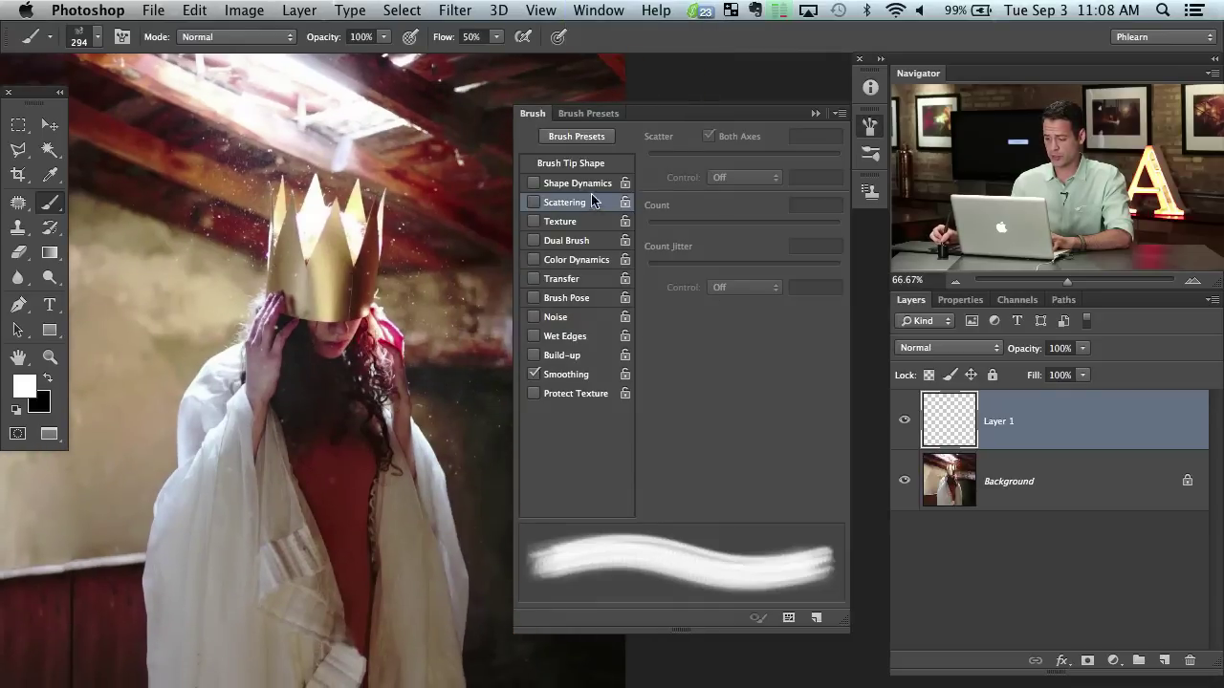
{"action": "left_click", "coordinate": [553, 183]}
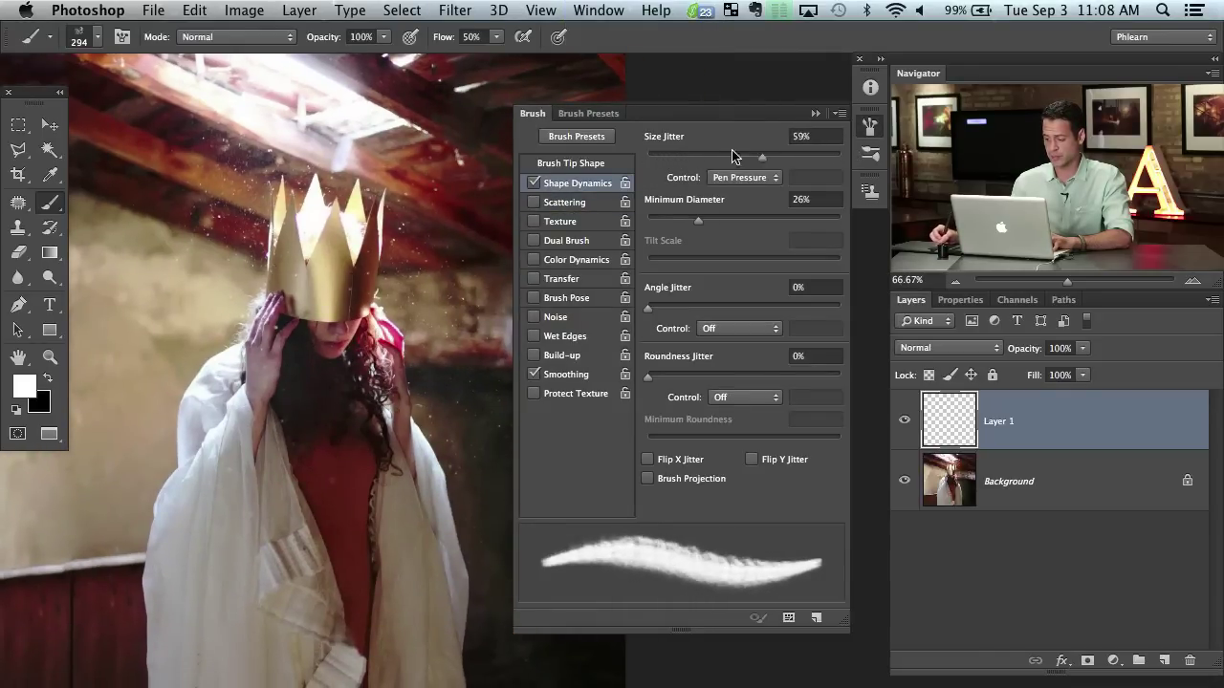
{"action": "left_click_drag", "start_coordinate": [659, 307], "coordinate": [854, 304]}
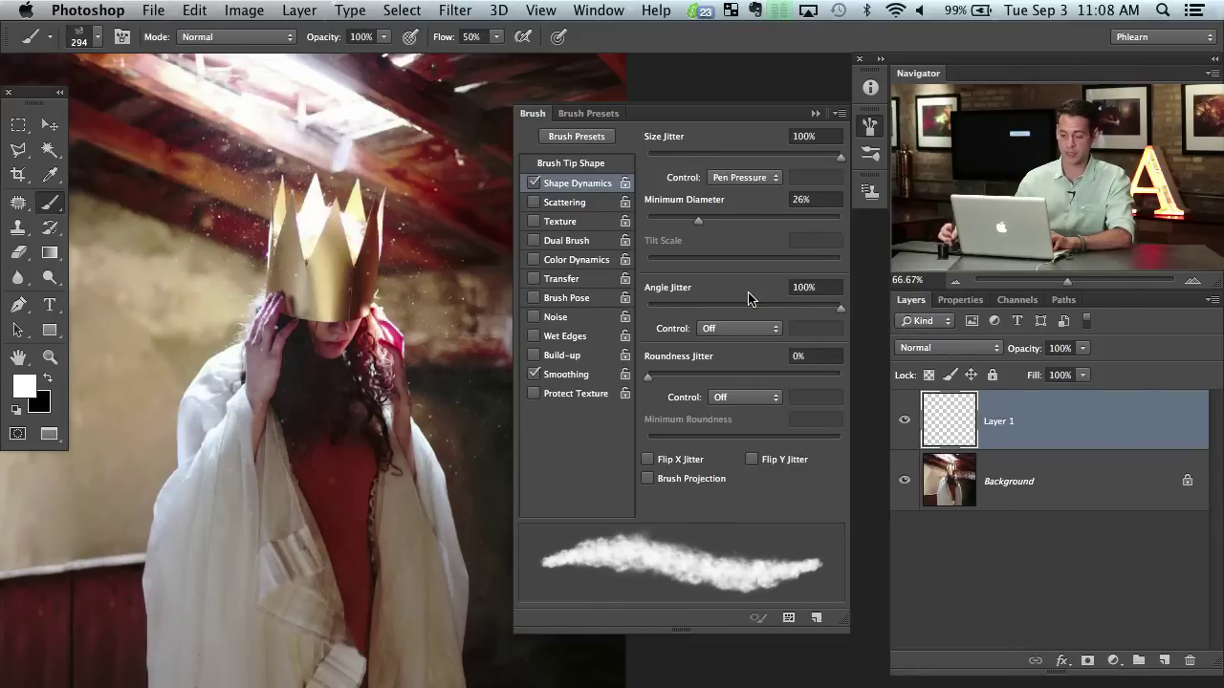
Undo a test fog stroke, set the minimum diameter to 5% and paint a curved fog stroke across the robe
{"action": "mouse_move", "coordinate": [139, 392]}
{"action": "left_mouse_down"}
{"action": "mouse_move", "coordinate": [468, 612]}
{"action": "mouse_move", "coordinate": [497, 421]}
{"action": "mouse_move", "coordinate": [420, 344]}
{"action": "mouse_move", "coordinate": [320, 488]}
{"action": "mouse_move", "coordinate": [197, 606]}
{"action": "mouse_move", "coordinate": [67, 628]}
{"action": "mouse_move", "coordinate": [60, 533]}
{"action": "mouse_move", "coordinate": [223, 641]}
{"action": "mouse_move", "coordinate": [411, 612]}
{"action": "mouse_move", "coordinate": [153, 468]}
{"action": "mouse_move", "coordinate": [228, 256]}
{"action": "left_mouse_up"}
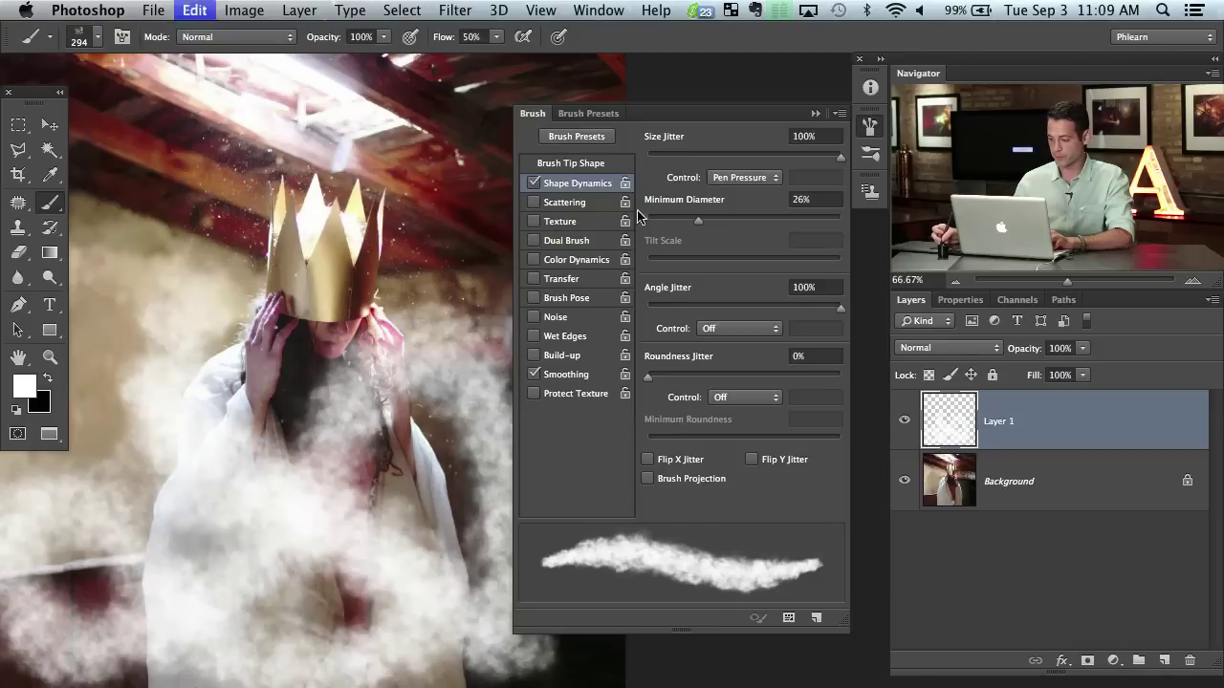
{"action": "key", "text": "super+z"}
{"action": "left_click_drag", "start_coordinate": [692, 224], "coordinate": [657, 222]}
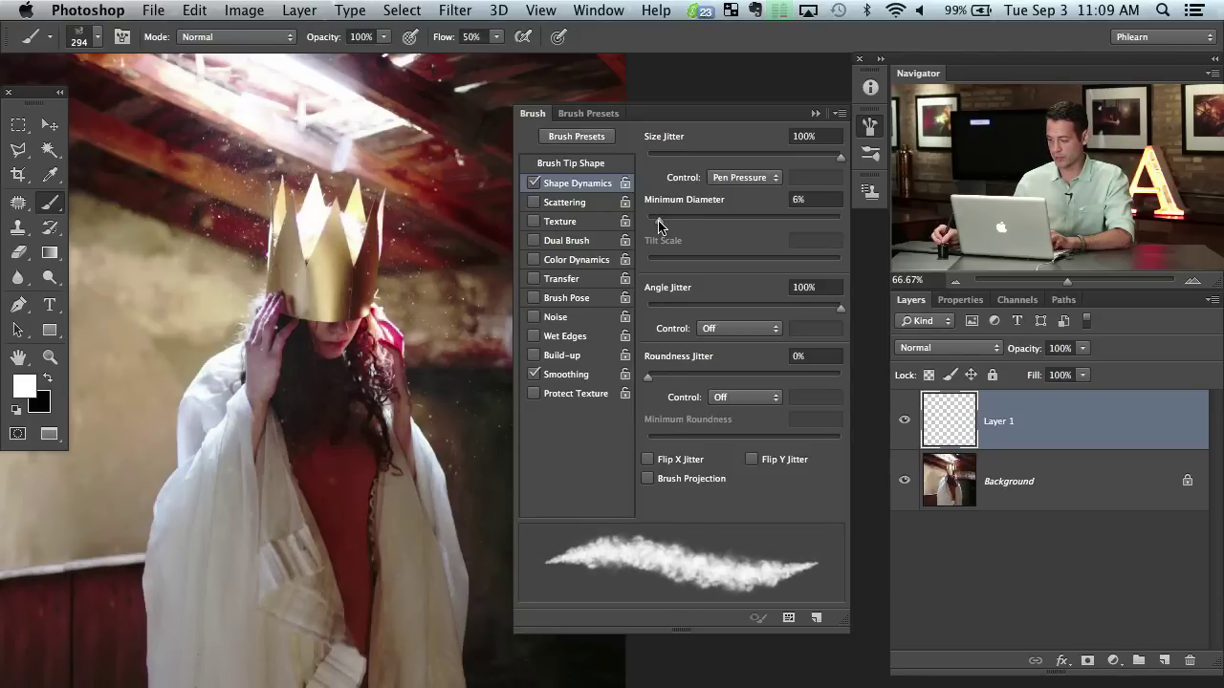
{"action": "mouse_move", "coordinate": [164, 404]}
{"action": "left_mouse_down"}
{"action": "mouse_move", "coordinate": [139, 562]}
{"action": "mouse_move", "coordinate": [306, 650]}
{"action": "mouse_move", "coordinate": [478, 564]}
{"action": "mouse_move", "coordinate": [468, 478]}
{"action": "left_mouse_up"}
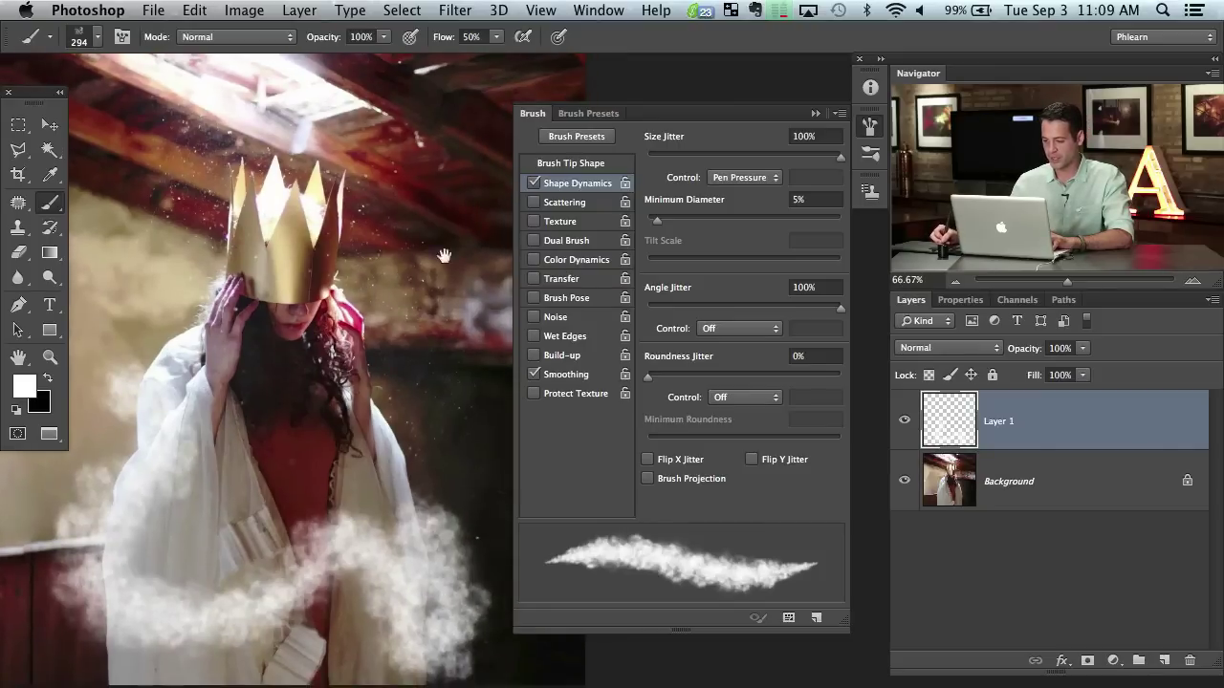
Enable Scattering on both axes for the fog brush and paint fog over the robe, the dark doorway and the beams above it
{"action": "left_click", "coordinate": [535, 202]}
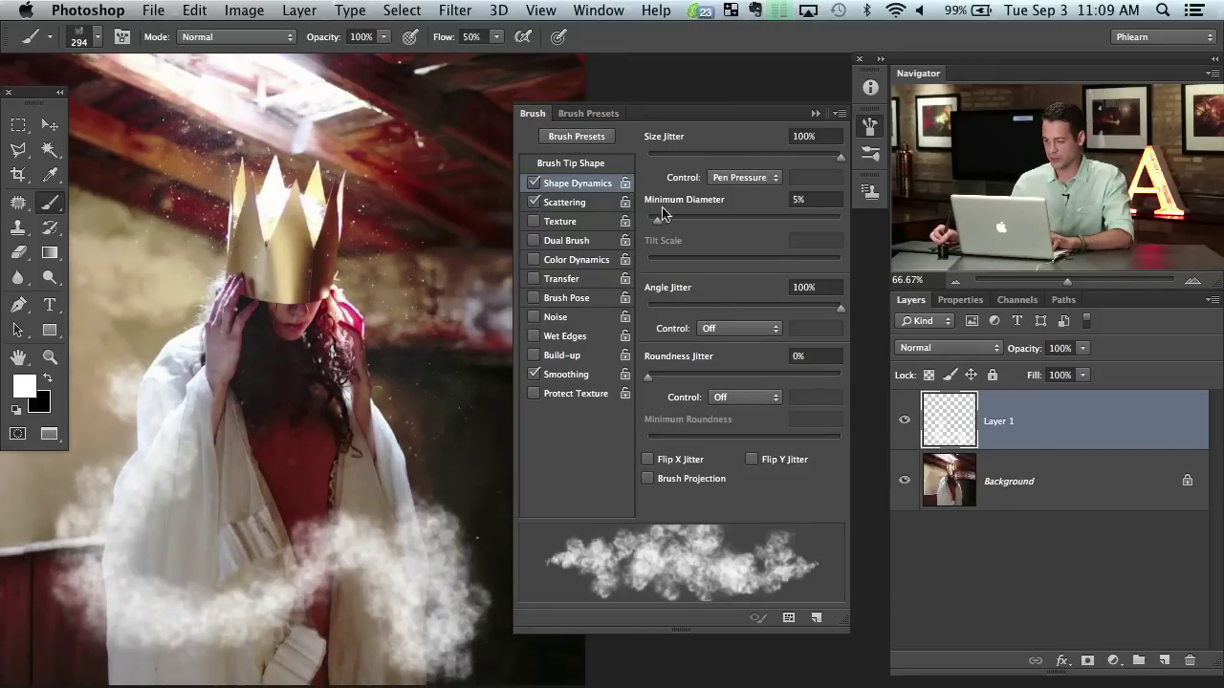
{"action": "left_click", "coordinate": [572, 202]}
{"action": "mouse_move", "coordinate": [440, 409]}
{"action": "left_mouse_down"}
{"action": "mouse_move", "coordinate": [474, 454]}
{"action": "mouse_move", "coordinate": [433, 473]}
{"action": "mouse_move", "coordinate": [370, 329]}
{"action": "mouse_move", "coordinate": [433, 411]}
{"action": "mouse_move", "coordinate": [407, 470]}
{"action": "mouse_move", "coordinate": [421, 452]}
{"action": "mouse_move", "coordinate": [276, 495]}
{"action": "mouse_move", "coordinate": [339, 564]}
{"action": "mouse_move", "coordinate": [492, 617]}
{"action": "mouse_move", "coordinate": [531, 664]}
{"action": "mouse_move", "coordinate": [273, 650]}
{"action": "left_mouse_up"}
{"action": "key", "text": "space"}
{"action": "left_click_drag", "start_coordinate": [357, 526], "coordinate": [261, 504]}
{"action": "mouse_move", "coordinate": [436, 278]}
{"action": "left_mouse_down"}
{"action": "mouse_move", "coordinate": [457, 492]}
{"action": "mouse_move", "coordinate": [388, 400]}
{"action": "mouse_move", "coordinate": [299, 361]}
{"action": "mouse_move", "coordinate": [334, 390]}
{"action": "mouse_move", "coordinate": [360, 220]}
{"action": "mouse_move", "coordinate": [346, 215]}
{"action": "mouse_move", "coordinate": [369, 316]}
{"action": "left_mouse_up"}
{"action": "mouse_move", "coordinate": [346, 176]}
{"action": "left_mouse_down"}
{"action": "mouse_move", "coordinate": [238, 224]}
{"action": "mouse_move", "coordinate": [452, 121]}
{"action": "mouse_move", "coordinate": [445, 202]}
{"action": "mouse_move", "coordinate": [325, 116]}
{"action": "mouse_move", "coordinate": [402, 162]}
{"action": "left_mouse_up"}
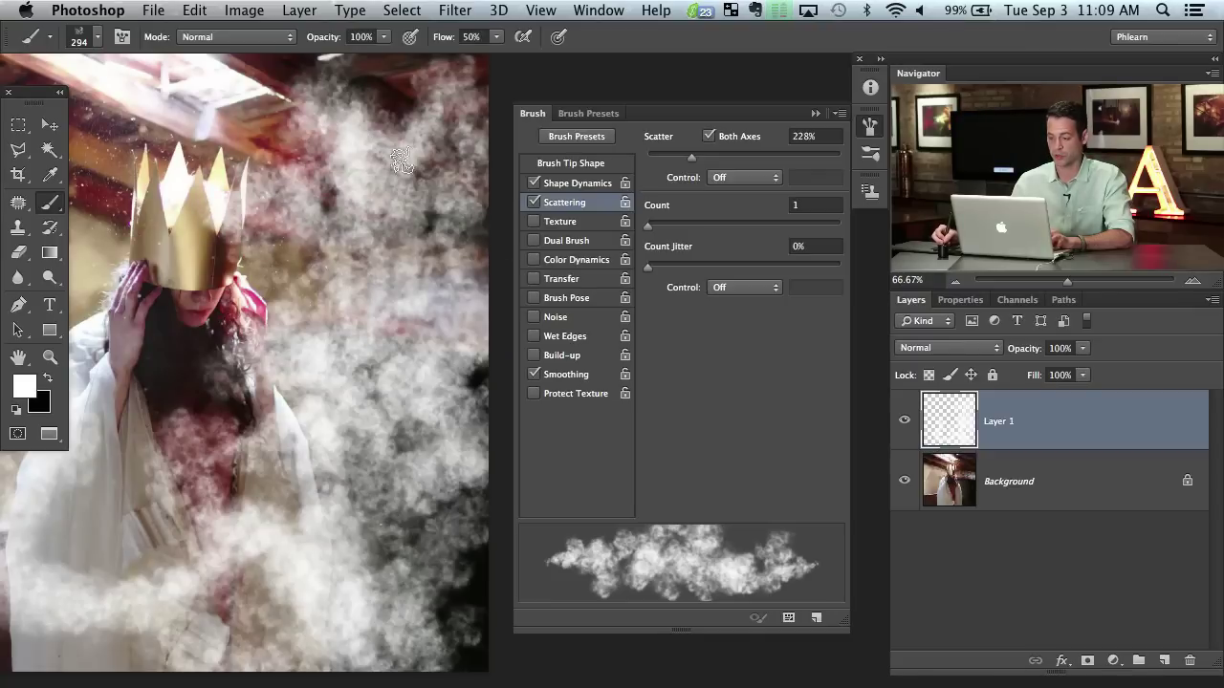
Enable Transfer with 38% flow jitter under pen pressure and paint fog over the crown, face and hair
{"action": "left_click", "coordinate": [570, 279]}
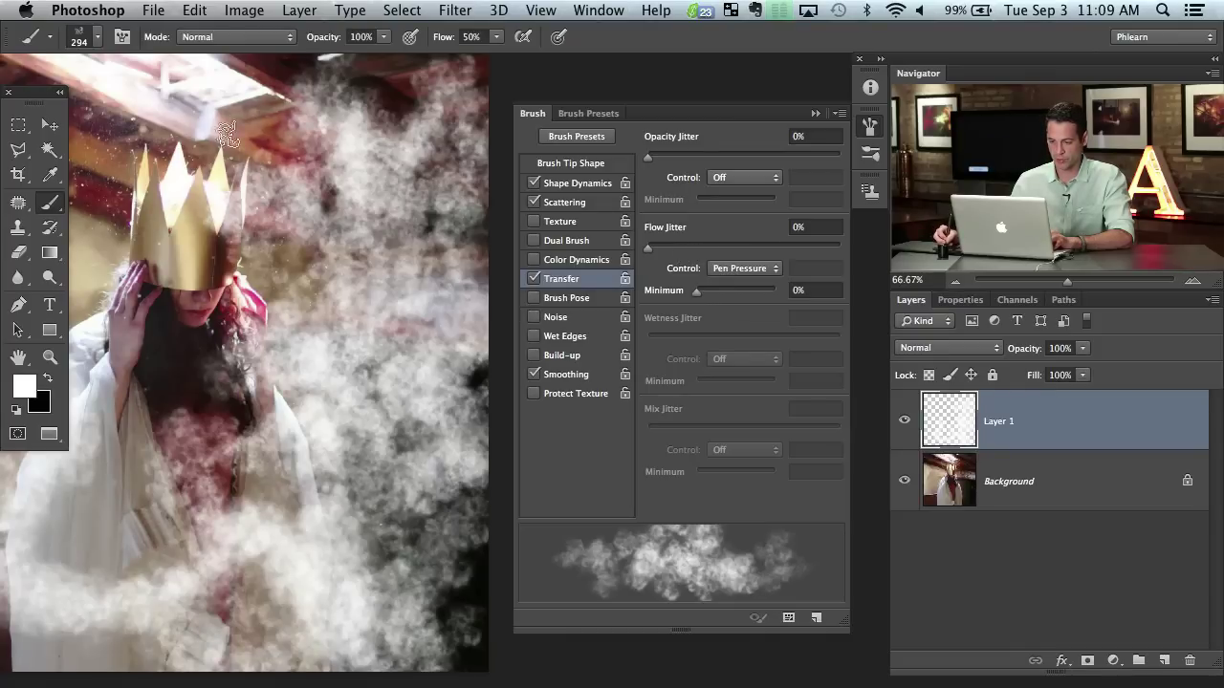
{"action": "mouse_move", "coordinate": [251, 131]}
{"action": "left_mouse_down"}
{"action": "mouse_move", "coordinate": [216, 148]}
{"action": "mouse_move", "coordinate": [284, 230]}
{"action": "mouse_move", "coordinate": [308, 160]}
{"action": "left_mouse_up"}
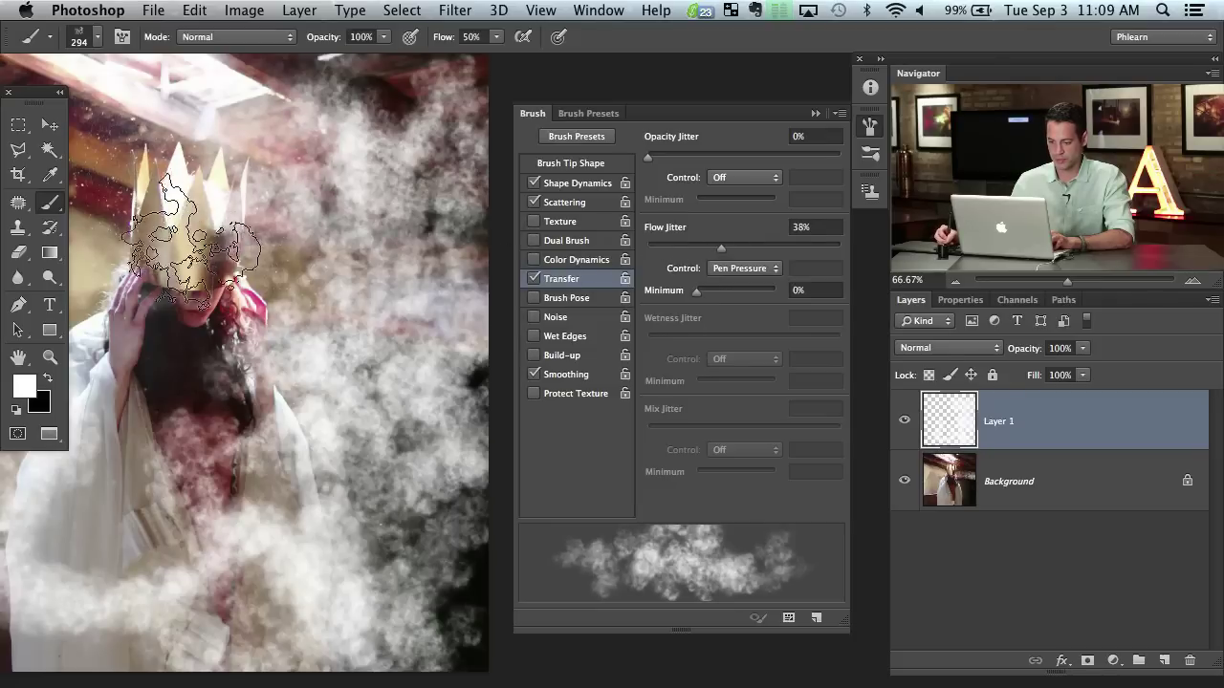
{"action": "left_click_drag", "start_coordinate": [191, 250], "coordinate": [179, 286]}
{"action": "left_click_drag", "start_coordinate": [270, 310], "coordinate": [206, 310]}
{"action": "mouse_move", "coordinate": [157, 373]}
{"action": "left_mouse_down"}
{"action": "mouse_move", "coordinate": [199, 393]}
{"action": "mouse_move", "coordinate": [170, 363]}
{"action": "mouse_move", "coordinate": [153, 360]}
{"action": "mouse_move", "coordinate": [186, 369]}
{"action": "mouse_move", "coordinate": [157, 384]}
{"action": "mouse_move", "coordinate": [133, 367]}
{"action": "mouse_move", "coordinate": [171, 470]}
{"action": "mouse_move", "coordinate": [151, 380]}
{"action": "mouse_move", "coordinate": [178, 355]}
{"action": "mouse_move", "coordinate": [156, 368]}
{"action": "mouse_move", "coordinate": [153, 320]}
{"action": "left_mouse_up"}
{"action": "left_click_drag", "start_coordinate": [204, 376], "coordinate": [302, 381]}
Set the scatter to 124% and the brush size to 177 px while painting fog over the wall beside the figure
{"action": "left_click", "coordinate": [569, 202]}
{"action": "mouse_move", "coordinate": [691, 155]}
{"action": "left_mouse_down"}
{"action": "mouse_move", "coordinate": [647, 162]}
{"action": "mouse_move", "coordinate": [673, 156]}
{"action": "left_mouse_up"}
{"action": "scroll", "coordinate": [259, 369], "scroll_direction": "left", "scroll_amount": 5}
{"action": "mouse_move", "coordinate": [182, 246]}
{"action": "left_mouse_down"}
{"action": "mouse_move", "coordinate": [207, 361]}
{"action": "mouse_move", "coordinate": [199, 336]}
{"action": "mouse_move", "coordinate": [186, 408]}
{"action": "mouse_move", "coordinate": [154, 427]}
{"action": "mouse_move", "coordinate": [204, 436]}
{"action": "mouse_move", "coordinate": [131, 445]}
{"action": "mouse_move", "coordinate": [197, 487]}
{"action": "mouse_move", "coordinate": [127, 541]}
{"action": "mouse_move", "coordinate": [193, 555]}
{"action": "mouse_move", "coordinate": [172, 598]}
{"action": "mouse_move", "coordinate": [241, 617]}
{"action": "mouse_move", "coordinate": [131, 535]}
{"action": "mouse_move", "coordinate": [138, 597]}
{"action": "mouse_move", "coordinate": [108, 554]}
{"action": "mouse_move", "coordinate": [235, 528]}
{"action": "mouse_move", "coordinate": [333, 590]}
{"action": "mouse_move", "coordinate": [290, 459]}
{"action": "mouse_move", "coordinate": [311, 480]}
{"action": "mouse_move", "coordinate": [351, 330]}
{"action": "mouse_move", "coordinate": [184, 201]}
{"action": "mouse_move", "coordinate": [274, 108]}
{"action": "mouse_move", "coordinate": [125, 84]}
{"action": "mouse_move", "coordinate": [175, 93]}
{"action": "mouse_move", "coordinate": [226, 135]}
{"action": "mouse_move", "coordinate": [234, 218]}
{"action": "left_mouse_up"}
{"action": "key", "text": "bracketright"}
{"action": "key", "text": "bracketright"}
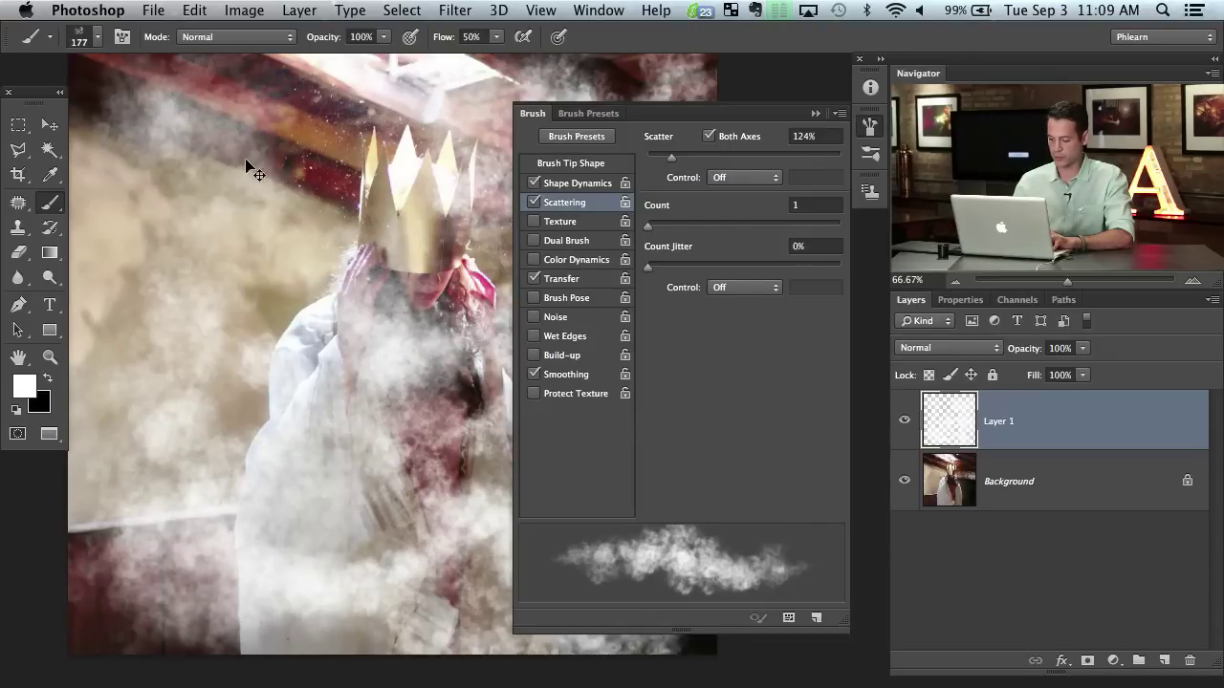
Try more light fog strokes around the crown, the roof beams and the wall beside the figure
{"action": "key", "text": "super+plus"}
{"action": "left_click_drag", "start_coordinate": [243, 292], "coordinate": [295, 341]}
{"action": "mouse_move", "coordinate": [239, 229]}
{"action": "left_mouse_down"}
{"action": "mouse_move", "coordinate": [296, 139]}
{"action": "mouse_move", "coordinate": [359, 158]}
{"action": "mouse_move", "coordinate": [423, 251]}
{"action": "mouse_move", "coordinate": [390, 121]}
{"action": "mouse_move", "coordinate": [306, 148]}
{"action": "mouse_move", "coordinate": [292, 263]}
{"action": "mouse_move", "coordinate": [208, 446]}
{"action": "mouse_move", "coordinate": [164, 390]}
{"action": "mouse_move", "coordinate": [381, 215]}
{"action": "mouse_move", "coordinate": [425, 143]}
{"action": "mouse_move", "coordinate": [428, 361]}
{"action": "mouse_move", "coordinate": [469, 263]}
{"action": "left_mouse_up"}
{"action": "left_click_drag", "start_coordinate": [386, 336], "coordinate": [134, 335]}
{"action": "mouse_move", "coordinate": [316, 296]}
{"action": "left_mouse_down"}
{"action": "mouse_move", "coordinate": [304, 219]}
{"action": "mouse_move", "coordinate": [306, 325]}
{"action": "mouse_move", "coordinate": [287, 287]}
{"action": "mouse_move", "coordinate": [315, 274]}
{"action": "mouse_move", "coordinate": [241, 335]}
{"action": "left_mouse_up"}
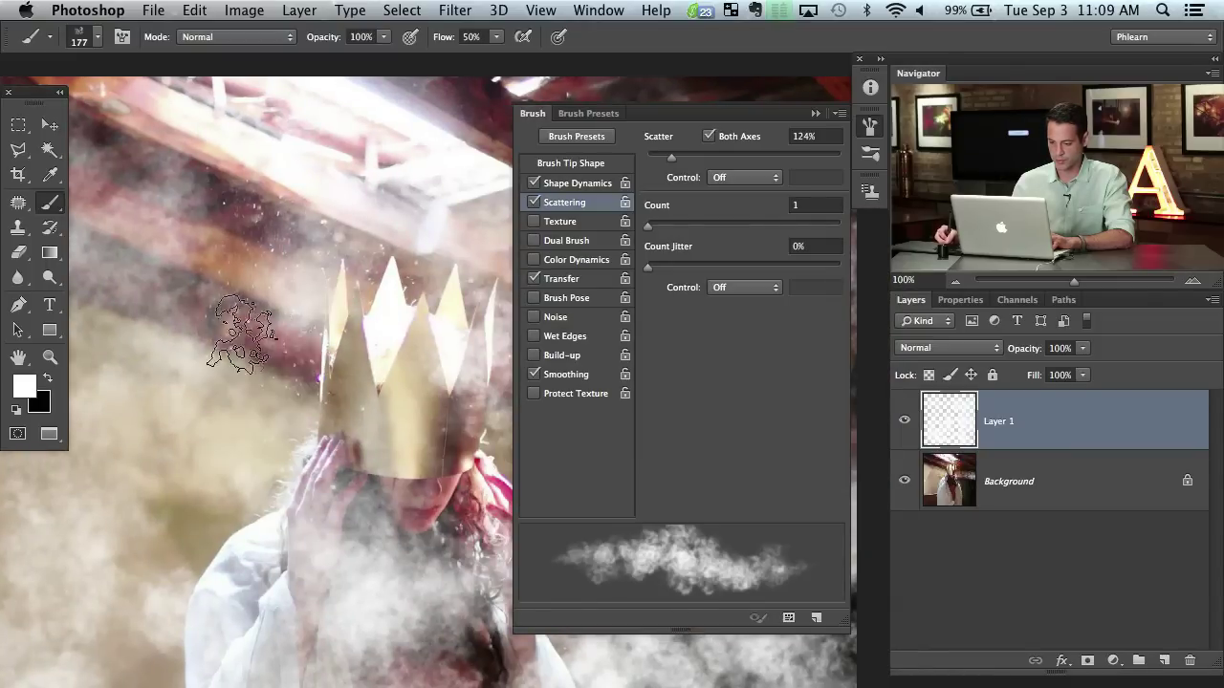
{"action": "key", "text": "super+minus"}
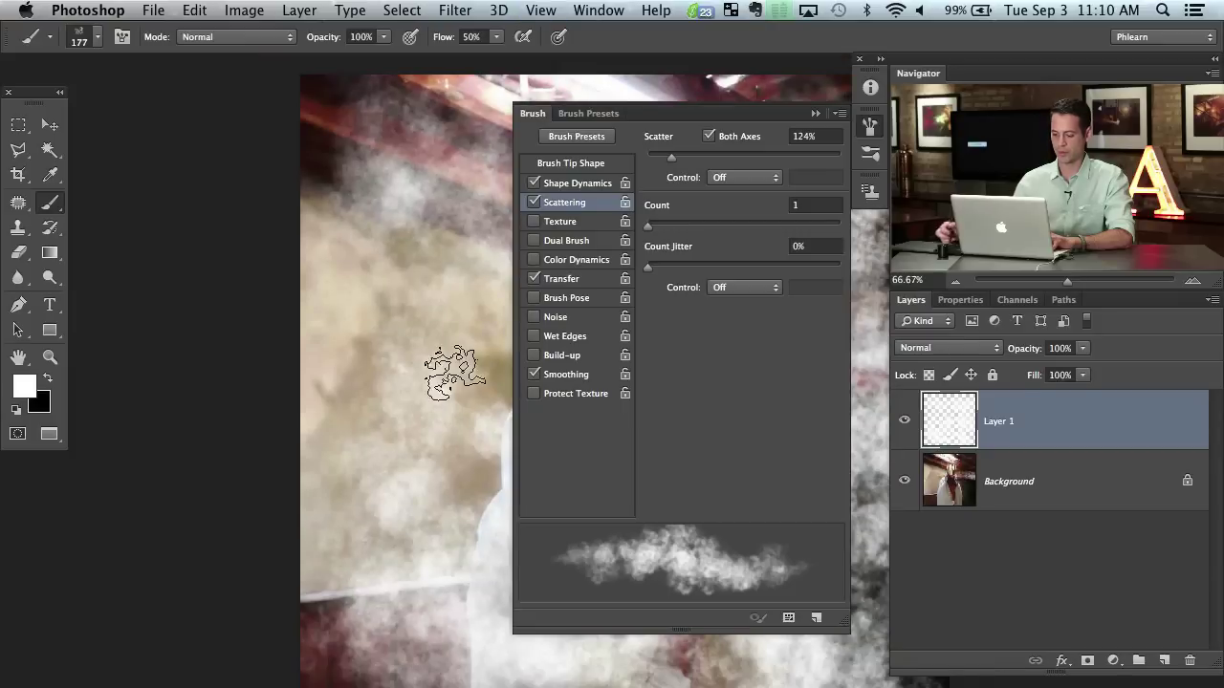
{"action": "left_click_drag", "start_coordinate": [399, 393], "coordinate": [159, 359]}
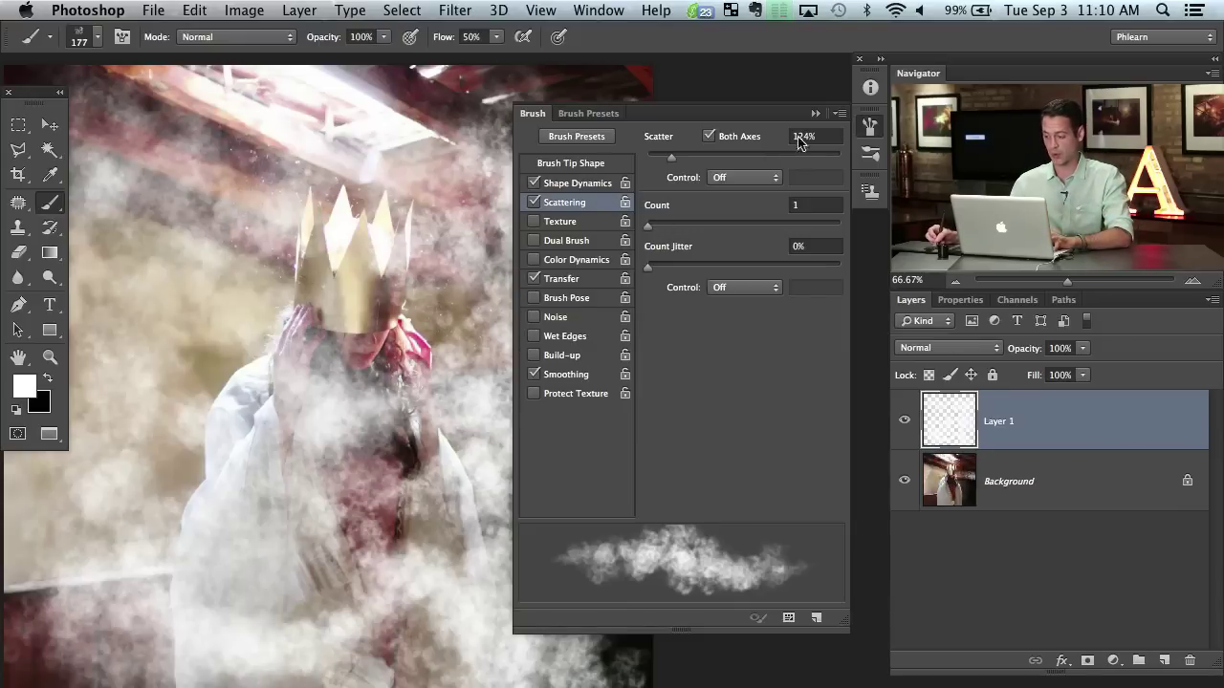
Save the adjusted brush as a new preset named Fog Brush 2 with its size captured, and close the brush settings
{"action": "left_click", "coordinate": [838, 114]}
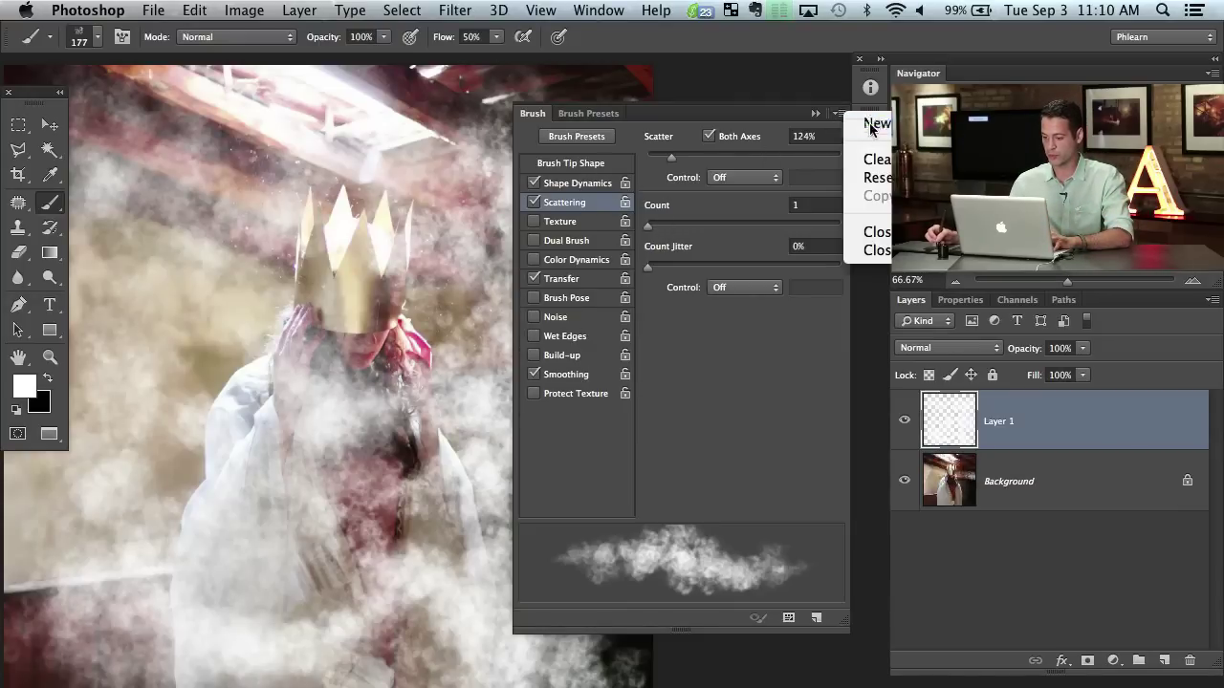
{"action": "left_click", "coordinate": [872, 124]}
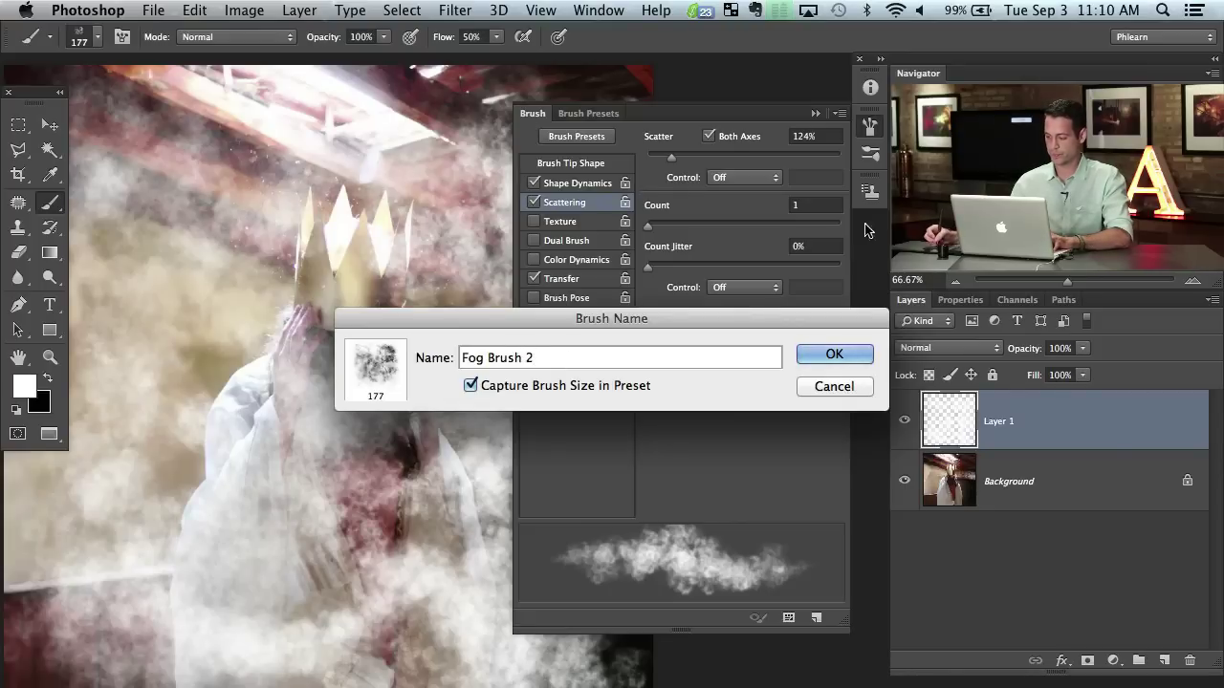
{"action": "left_click", "coordinate": [846, 349]}
{"action": "left_click", "coordinate": [871, 151]}
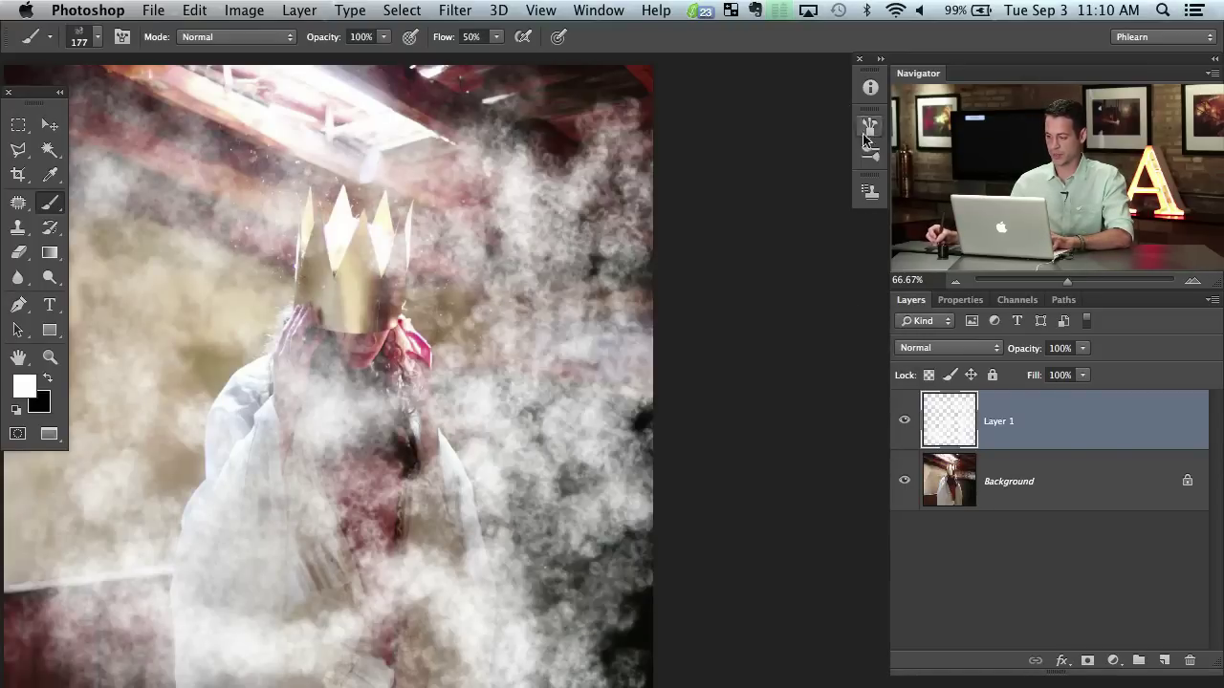
Clear all fog from Layer 1 and paint a soft white haze beside the crown with the brush at 214 px
{"action": "key", "text": "super+minus"}
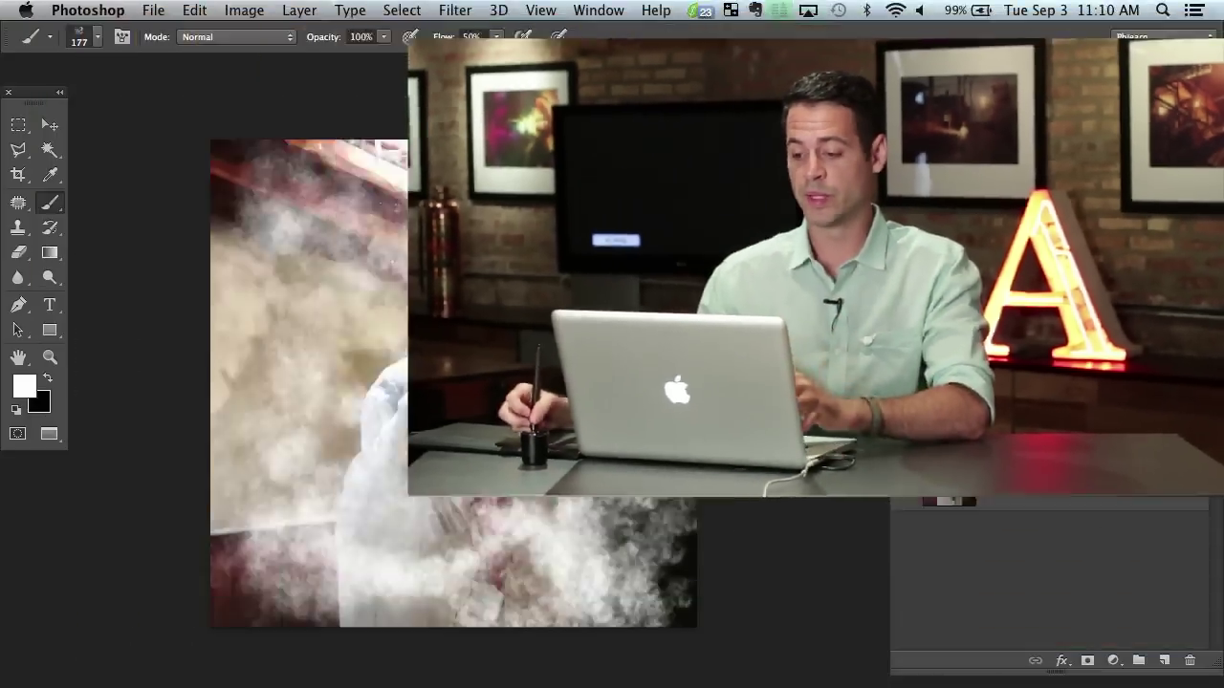
{"action": "key", "text": "super+a"}
{"action": "key", "text": "BackSpace"}
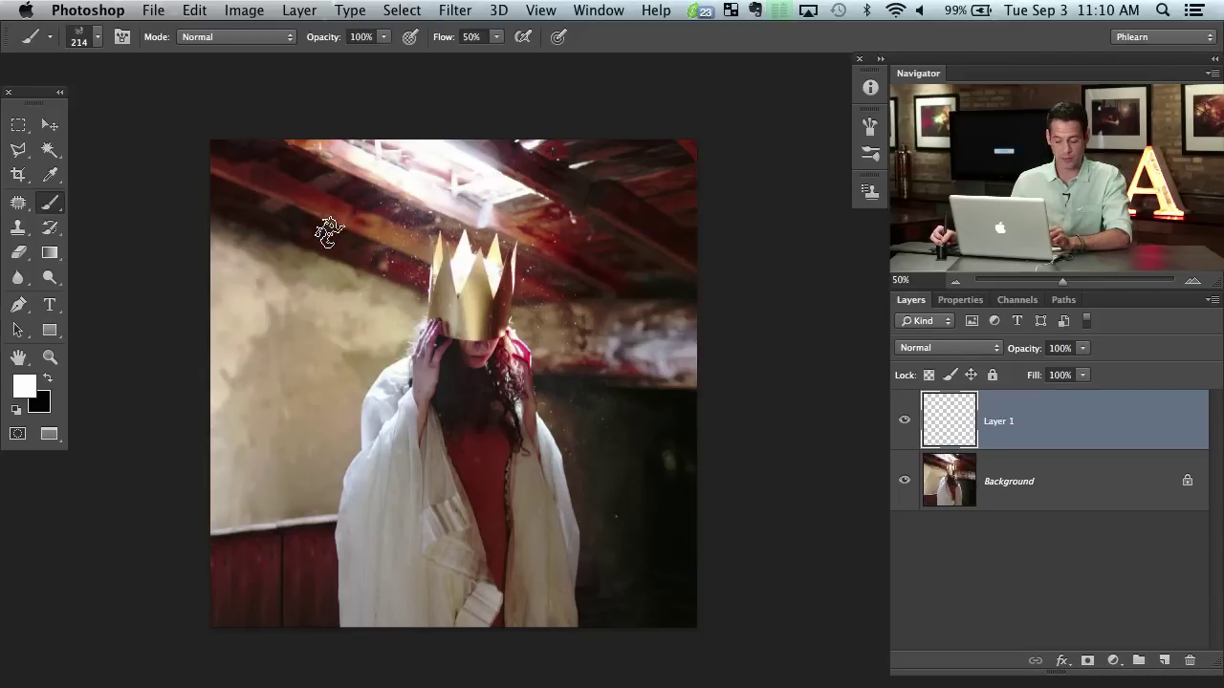
{"action": "mouse_move", "coordinate": [368, 218]}
{"action": "left_mouse_down"}
{"action": "mouse_move", "coordinate": [346, 247]}
{"action": "mouse_move", "coordinate": [411, 313]}
{"action": "mouse_move", "coordinate": [402, 227]}
{"action": "mouse_move", "coordinate": [415, 304]}
{"action": "mouse_move", "coordinate": [421, 262]}
{"action": "mouse_move", "coordinate": [402, 286]}
{"action": "left_mouse_up"}
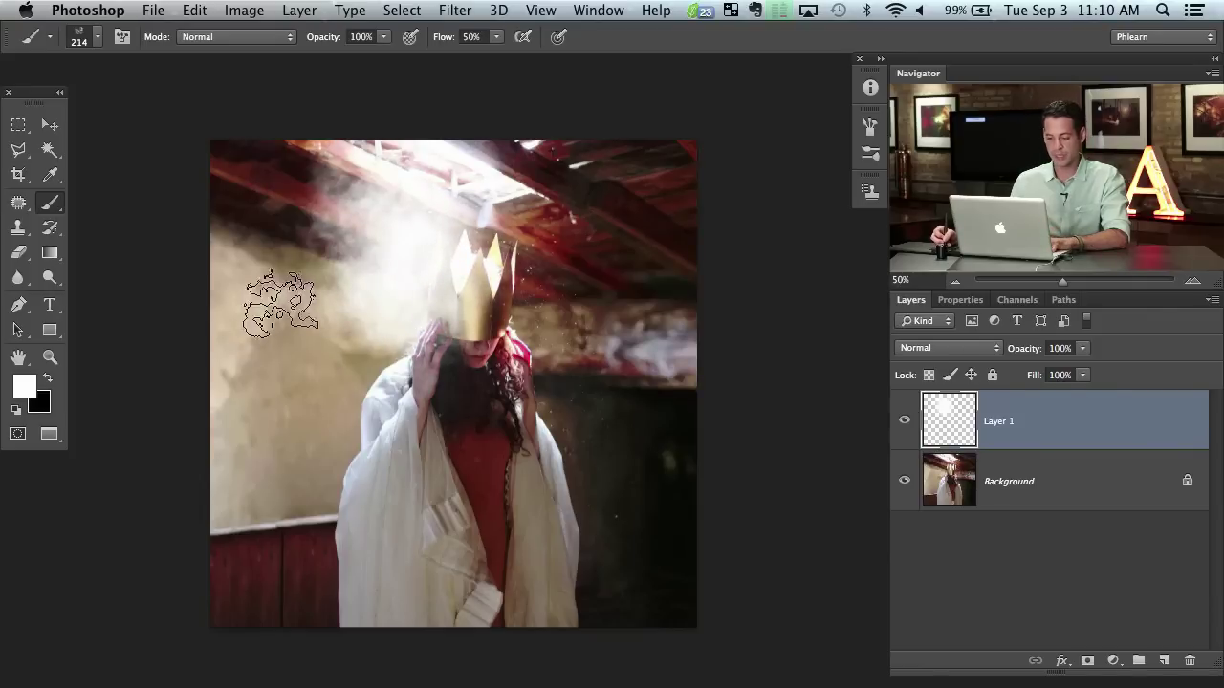
Erase parts of the haze around the crown and beams using the Eraser with the Fog Brush 2 tip at 177 px
{"action": "key", "text": "e"}
{"action": "left_click_drag", "start_coordinate": [314, 258], "coordinate": [346, 247]}
{"action": "right_click", "coordinate": [346, 247]}
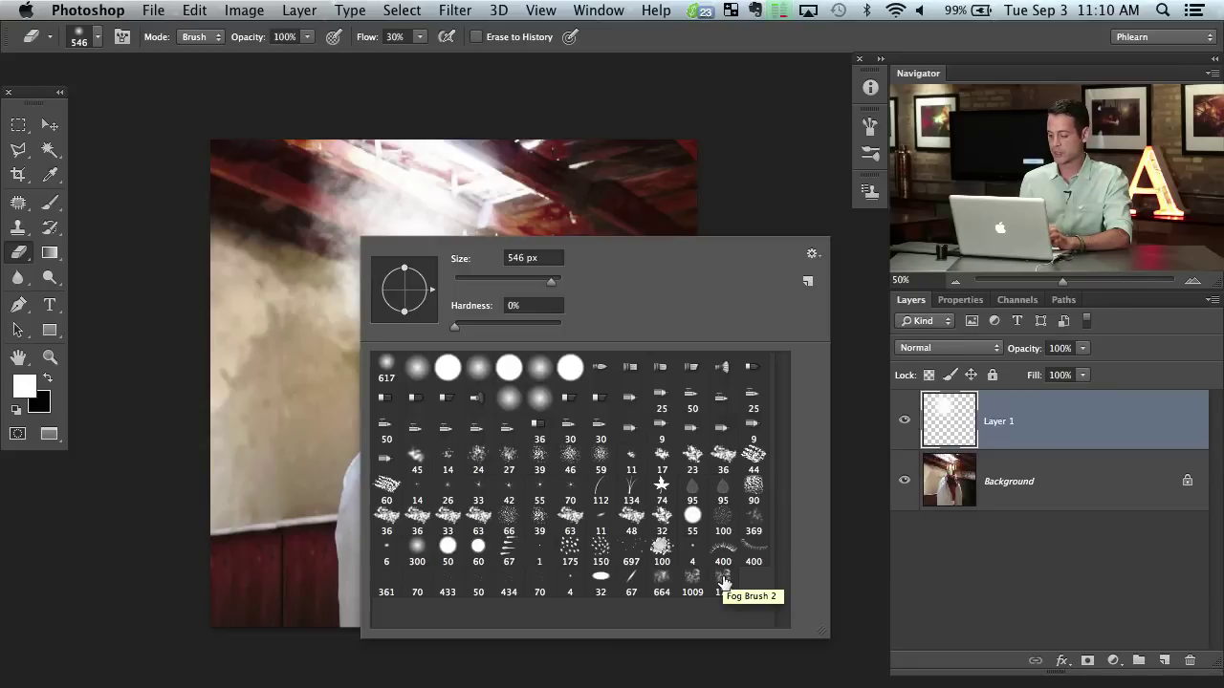
{"action": "left_click", "coordinate": [319, 259]}
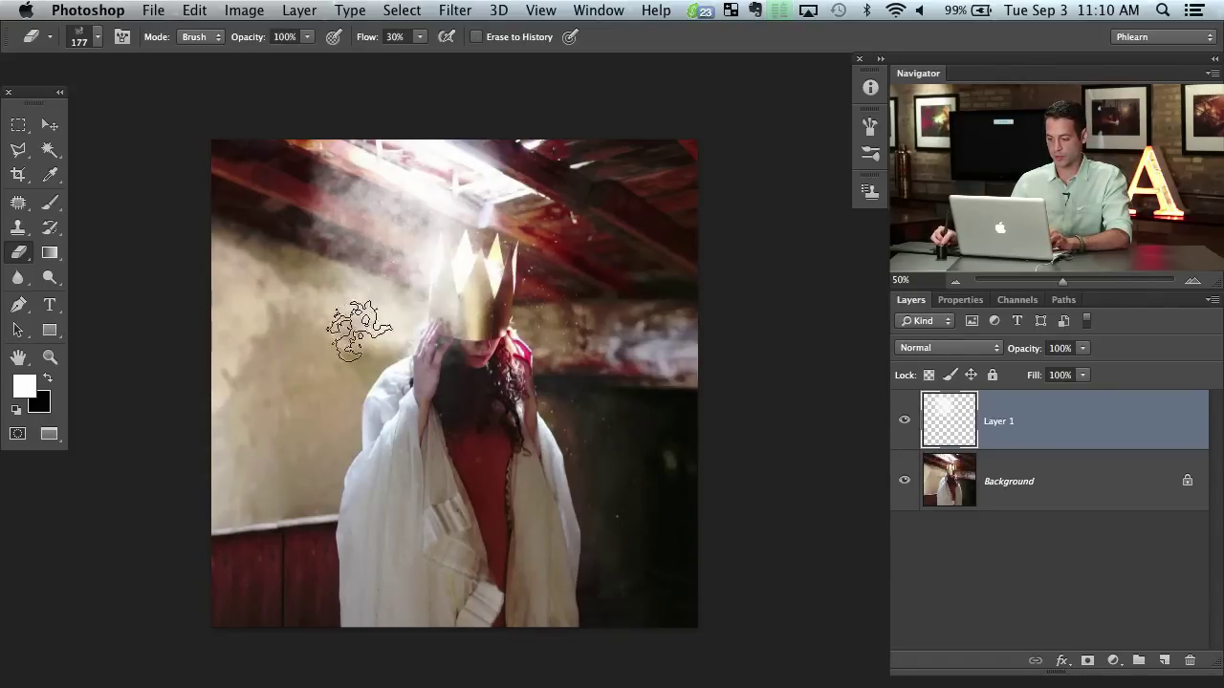
{"action": "left_click_drag", "start_coordinate": [333, 217], "coordinate": [308, 196]}
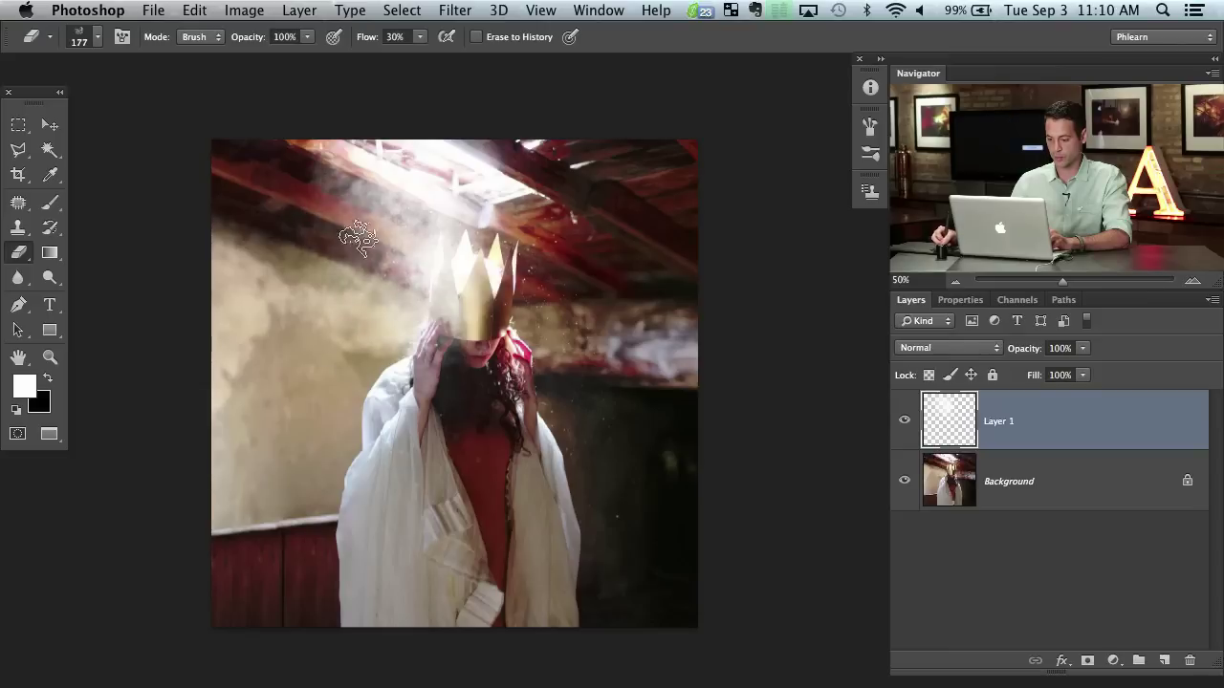
{"action": "key", "text": "super+equal"}
{"action": "left_click_drag", "start_coordinate": [333, 316], "coordinate": [387, 413]}
{"action": "mouse_move", "coordinate": [405, 369]}
{"action": "left_mouse_down"}
{"action": "mouse_move", "coordinate": [390, 305]}
{"action": "mouse_move", "coordinate": [427, 350]}
{"action": "left_mouse_up"}
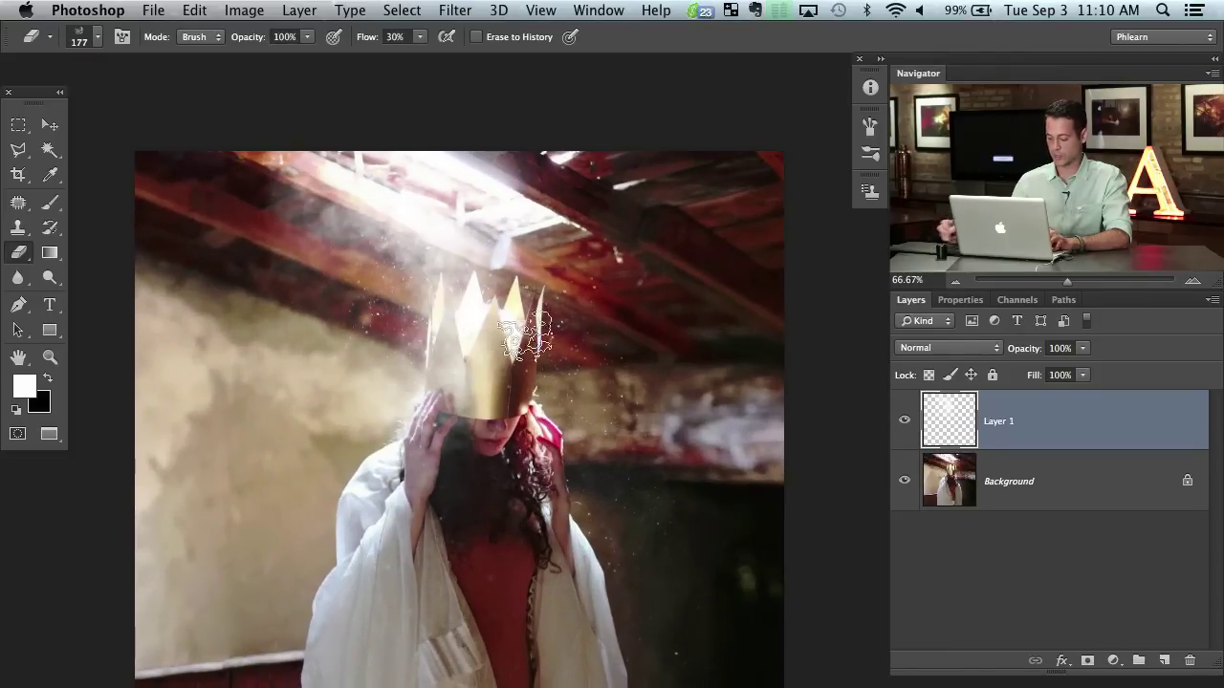
Add a new layer filled with white and set the foreground colour to red, ff0000
{"action": "key", "text": "super+shift+alt+n"}
{"action": "key", "text": "super+BackSpace"}
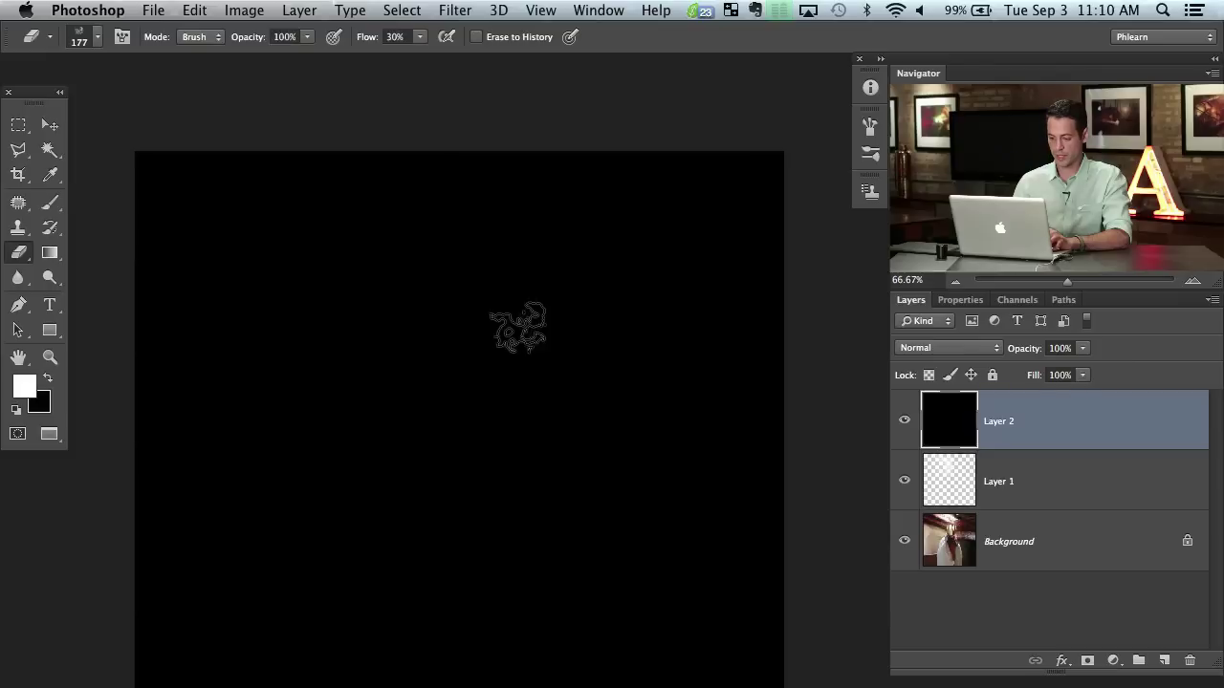
{"action": "key", "text": "alt+BackSpace"}
{"action": "left_click", "coordinate": [27, 388]}
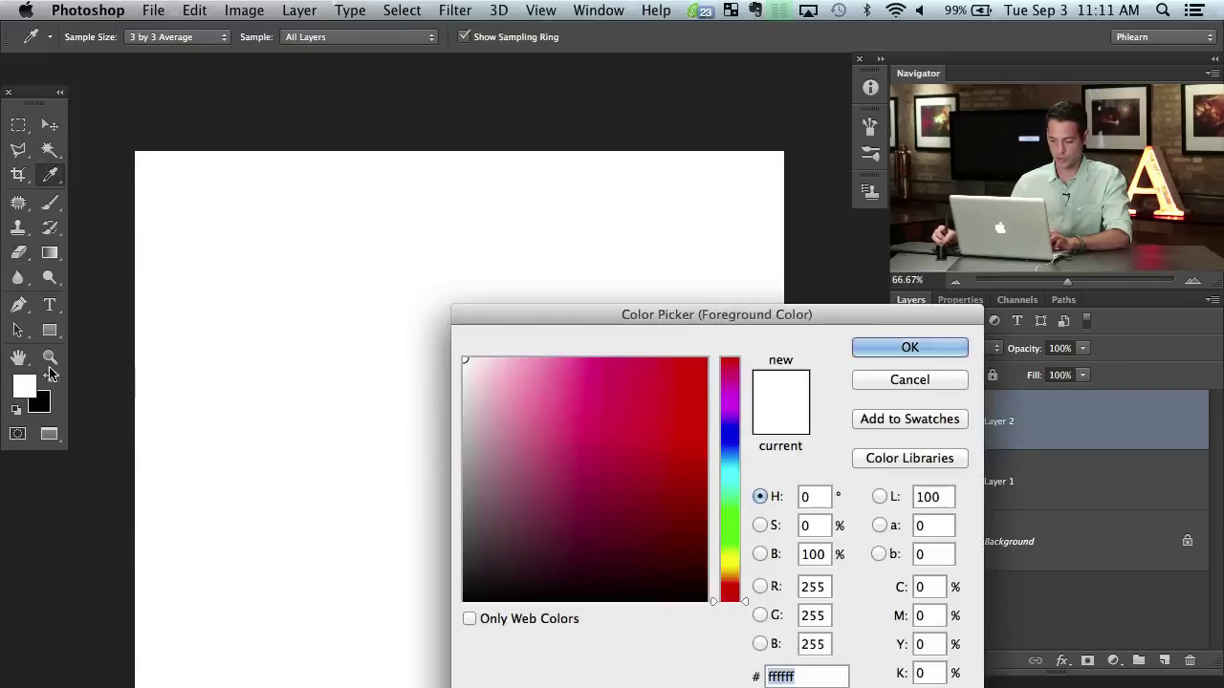
{"action": "type", "text": "ff0000"}
{"action": "key", "text": "Return"}
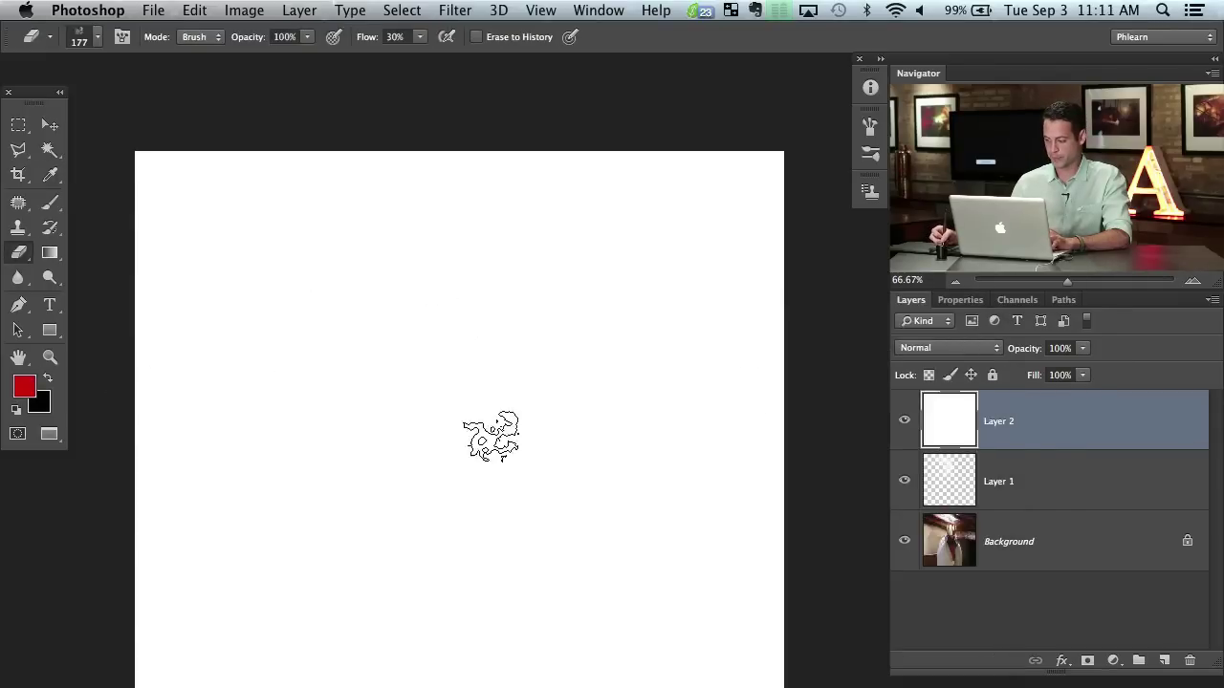
Try painting red fog directly on the white layer and erasing through it in Brush mode
{"action": "left_click_drag", "start_coordinate": [418, 449], "coordinate": [407, 408]}
{"action": "key", "text": "b"}
{"action": "mouse_move", "coordinate": [385, 349]}
{"action": "left_mouse_down"}
{"action": "mouse_move", "coordinate": [449, 400]}
{"action": "mouse_move", "coordinate": [474, 320]}
{"action": "mouse_move", "coordinate": [519, 370]}
{"action": "mouse_move", "coordinate": [524, 464]}
{"action": "mouse_move", "coordinate": [542, 489]}
{"action": "mouse_move", "coordinate": [457, 551]}
{"action": "mouse_move", "coordinate": [377, 473]}
{"action": "mouse_move", "coordinate": [337, 380]}
{"action": "mouse_move", "coordinate": [340, 440]}
{"action": "mouse_move", "coordinate": [371, 329]}
{"action": "mouse_move", "coordinate": [448, 253]}
{"action": "mouse_move", "coordinate": [285, 241]}
{"action": "mouse_move", "coordinate": [400, 321]}
{"action": "mouse_move", "coordinate": [600, 215]}
{"action": "mouse_move", "coordinate": [593, 306]}
{"action": "mouse_move", "coordinate": [518, 295]}
{"action": "mouse_move", "coordinate": [473, 213]}
{"action": "mouse_move", "coordinate": [600, 383]}
{"action": "mouse_move", "coordinate": [596, 422]}
{"action": "mouse_move", "coordinate": [549, 392]}
{"action": "mouse_move", "coordinate": [503, 263]}
{"action": "left_mouse_up"}
{"action": "key", "text": "e"}
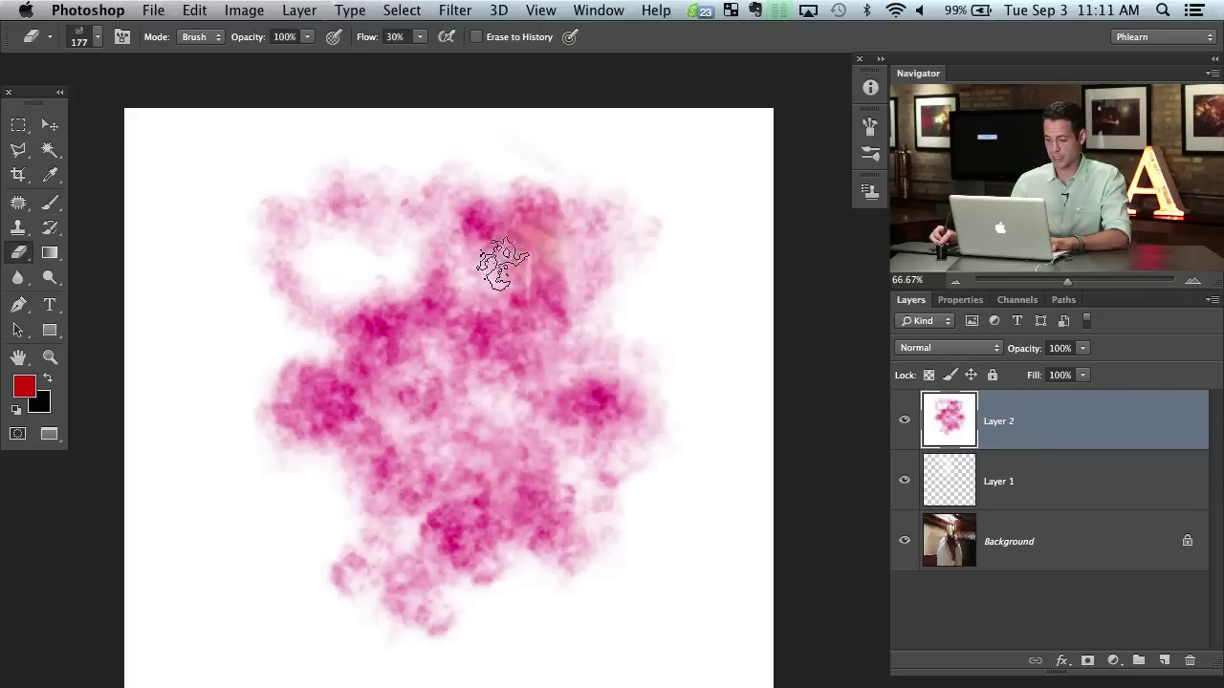
{"action": "left_click_drag", "start_coordinate": [595, 204], "coordinate": [586, 245]}
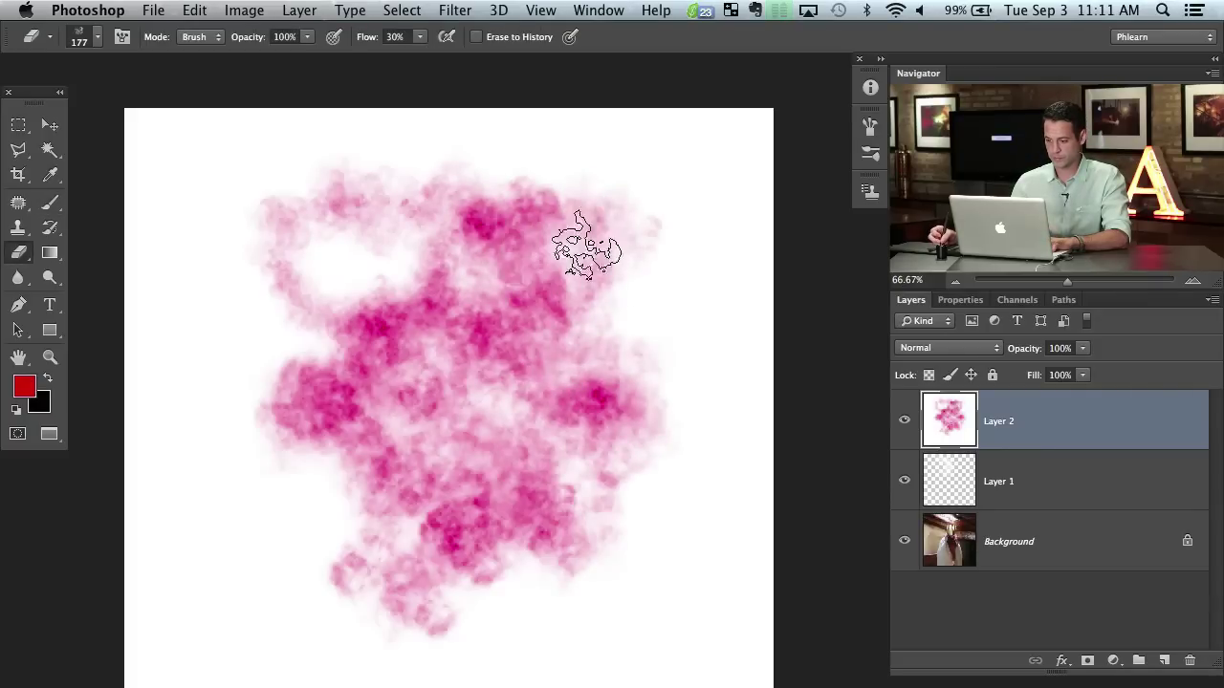
{"action": "left_click", "coordinate": [201, 37]}
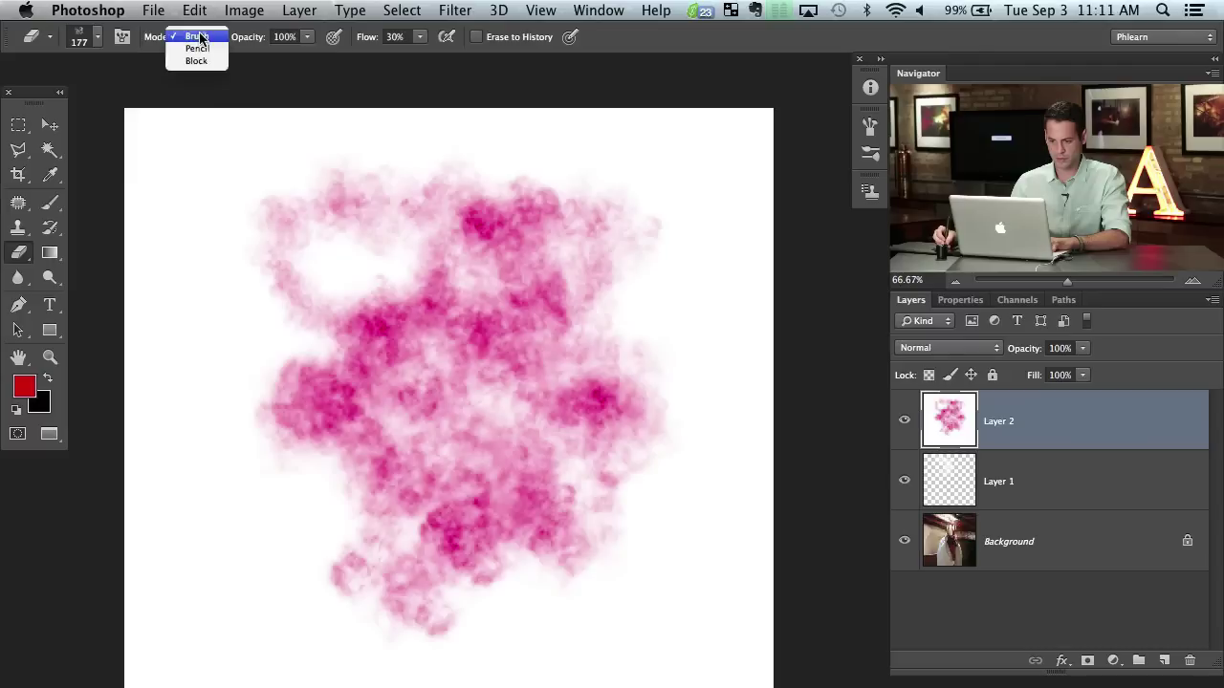
{"action": "left_click", "coordinate": [249, 68]}
{"action": "mouse_move", "coordinate": [553, 236]}
{"action": "left_mouse_down"}
{"action": "mouse_move", "coordinate": [596, 219]}
{"action": "mouse_move", "coordinate": [650, 240]}
{"action": "mouse_move", "coordinate": [638, 304]}
{"action": "left_mouse_up"}
Undo all the red paint and eraser strokes on the white layer
{"action": "key", "text": "alt+super+z"}
{"action": "key", "text": "alt+super+z"}
{"action": "key", "text": "alt+super+z"}
{"action": "key", "text": "alt+super+z"}
{"action": "key", "text": "alt+super+z"}
{"action": "key", "text": "alt+super+z"}
{"action": "key", "text": "alt+super+z"}
{"action": "key", "text": "alt+super+z"}
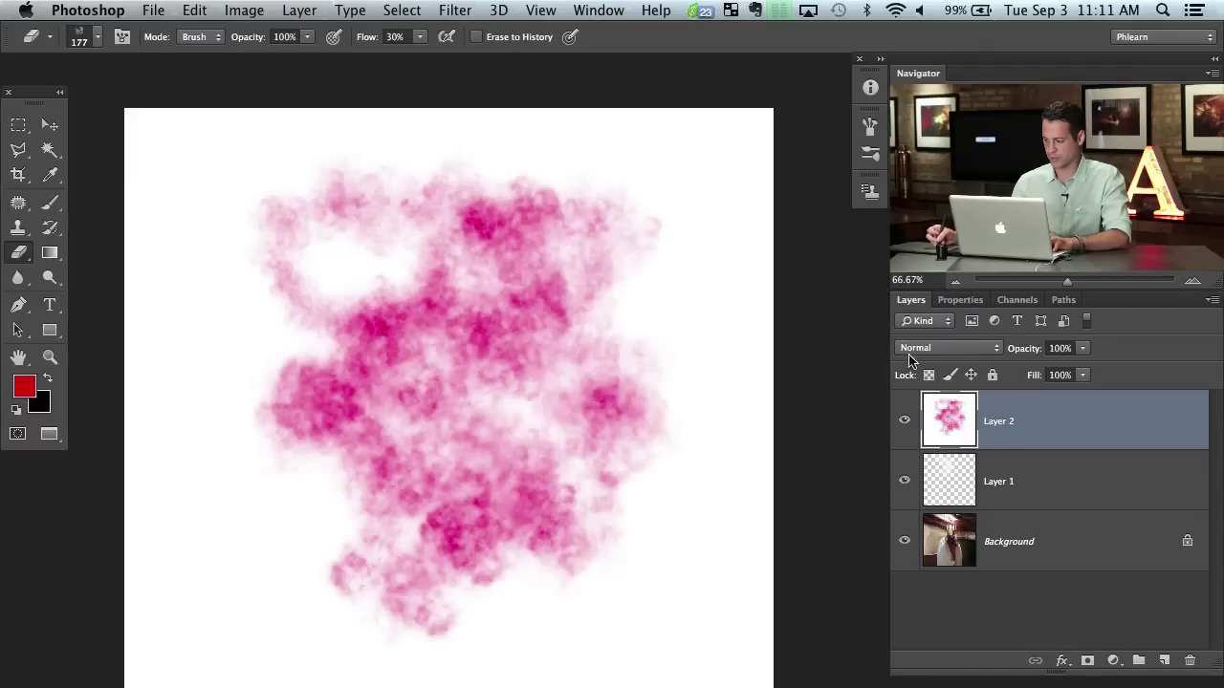
{"action": "key", "text": "super+alt+z"}
{"action": "key", "text": "super+alt+z"}
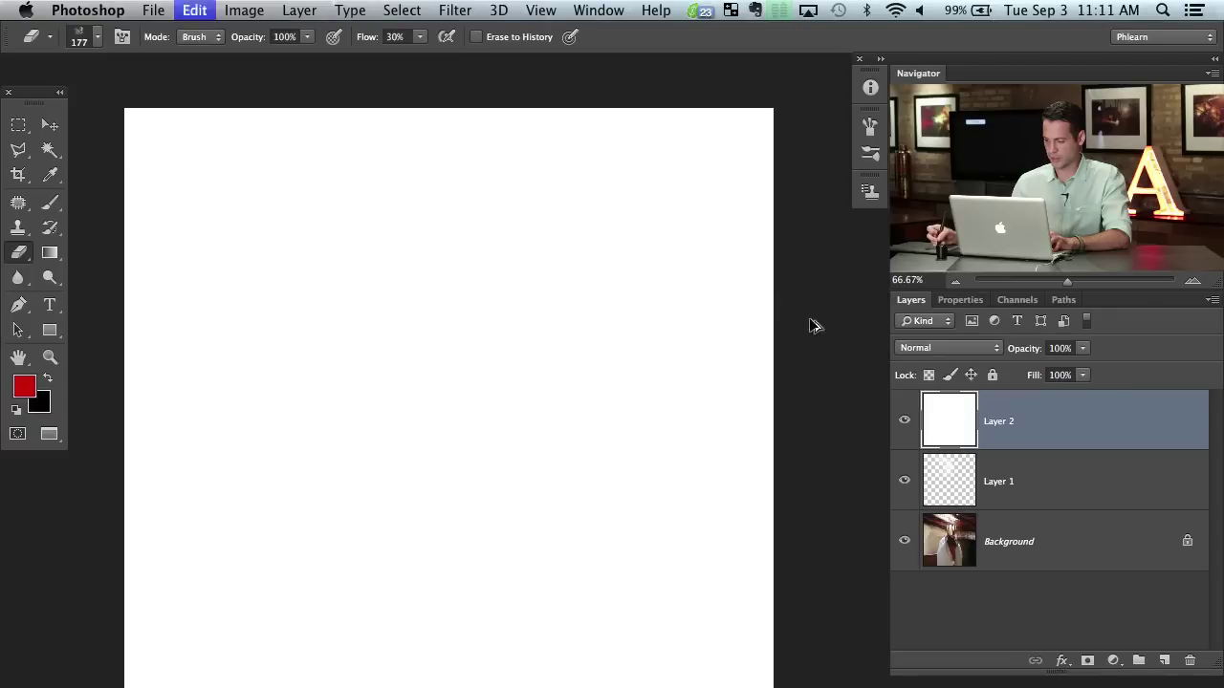
Add an empty layer above the white one and paint red fog across it with the brush at 214 px
{"action": "key", "text": "super+shift+alt+n"}
{"action": "key", "text": "b"}
{"action": "mouse_move", "coordinate": [278, 316]}
{"action": "left_mouse_down"}
{"action": "mouse_move", "coordinate": [377, 312]}
{"action": "mouse_move", "coordinate": [545, 382]}
{"action": "mouse_move", "coordinate": [513, 492]}
{"action": "mouse_move", "coordinate": [421, 473]}
{"action": "left_mouse_up"}
{"action": "left_click", "coordinate": [904, 480]}
{"action": "left_click", "coordinate": [907, 438]}
{"action": "left_click", "coordinate": [907, 438]}
{"action": "left_click", "coordinate": [904, 480]}
{"action": "mouse_move", "coordinate": [560, 546]}
{"action": "left_mouse_down"}
{"action": "mouse_move", "coordinate": [384, 468]}
{"action": "mouse_move", "coordinate": [372, 423]}
{"action": "mouse_move", "coordinate": [369, 433]}
{"action": "mouse_move", "coordinate": [493, 464]}
{"action": "mouse_move", "coordinate": [322, 431]}
{"action": "mouse_move", "coordinate": [308, 364]}
{"action": "mouse_move", "coordinate": [275, 309]}
{"action": "mouse_move", "coordinate": [474, 212]}
{"action": "mouse_move", "coordinate": [561, 292]}
{"action": "mouse_move", "coordinate": [588, 261]}
{"action": "mouse_move", "coordinate": [645, 282]}
{"action": "mouse_move", "coordinate": [635, 447]}
{"action": "mouse_move", "coordinate": [627, 409]}
{"action": "mouse_move", "coordinate": [579, 377]}
{"action": "left_mouse_up"}
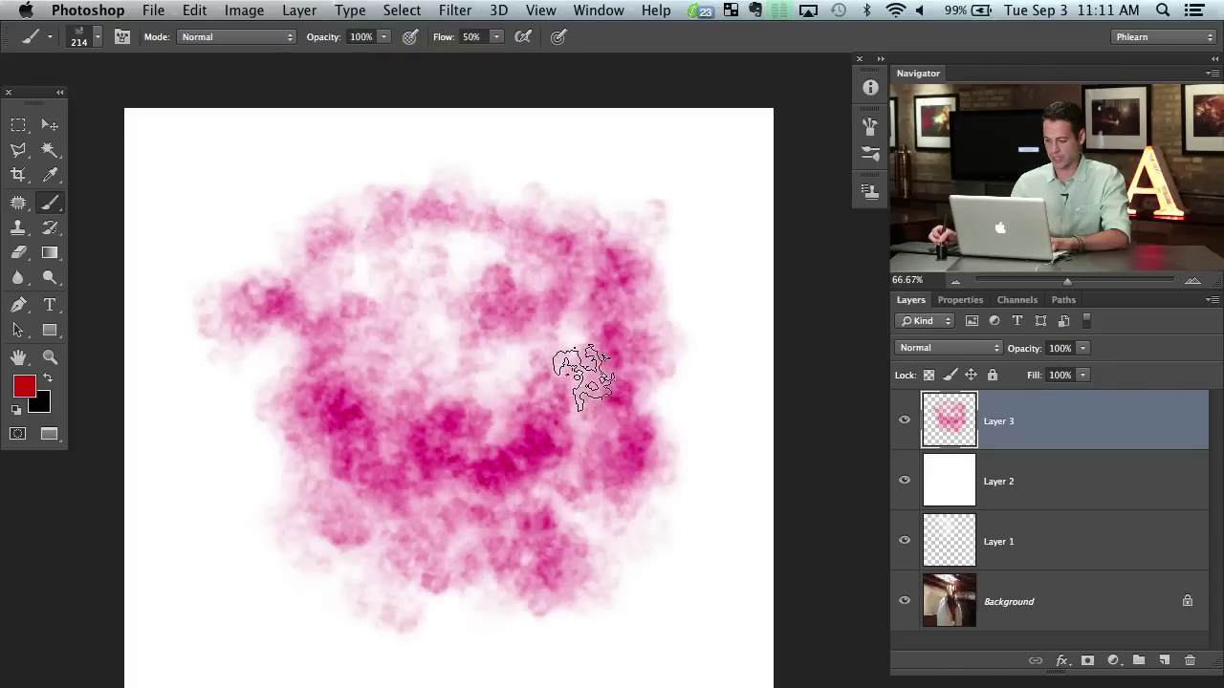
Erase through the red fog on Layer 3 with the textured Eraser at 177 px and 60% flow
{"action": "key", "text": "e"}
{"action": "mouse_move", "coordinate": [642, 260]}
{"action": "left_mouse_down"}
{"action": "mouse_move", "coordinate": [604, 245]}
{"action": "mouse_move", "coordinate": [564, 297]}
{"action": "mouse_move", "coordinate": [635, 380]}
{"action": "mouse_move", "coordinate": [622, 496]}
{"action": "mouse_move", "coordinate": [595, 481]}
{"action": "mouse_move", "coordinate": [628, 464]}
{"action": "mouse_move", "coordinate": [606, 507]}
{"action": "mouse_move", "coordinate": [621, 468]}
{"action": "mouse_move", "coordinate": [495, 488]}
{"action": "mouse_move", "coordinate": [428, 387]}
{"action": "mouse_move", "coordinate": [445, 411]}
{"action": "mouse_move", "coordinate": [455, 401]}
{"action": "mouse_move", "coordinate": [310, 406]}
{"action": "mouse_move", "coordinate": [304, 365]}
{"action": "mouse_move", "coordinate": [246, 268]}
{"action": "mouse_move", "coordinate": [345, 304]}
{"action": "mouse_move", "coordinate": [473, 228]}
{"action": "mouse_move", "coordinate": [506, 342]}
{"action": "mouse_move", "coordinate": [511, 257]}
{"action": "mouse_move", "coordinate": [559, 337]}
{"action": "mouse_move", "coordinate": [555, 382]}
{"action": "mouse_move", "coordinate": [531, 390]}
{"action": "mouse_move", "coordinate": [569, 538]}
{"action": "mouse_move", "coordinate": [413, 521]}
{"action": "mouse_move", "coordinate": [332, 536]}
{"action": "mouse_move", "coordinate": [379, 450]}
{"action": "mouse_move", "coordinate": [405, 534]}
{"action": "mouse_move", "coordinate": [478, 562]}
{"action": "mouse_move", "coordinate": [601, 579]}
{"action": "mouse_move", "coordinate": [526, 481]}
{"action": "left_mouse_up"}
{"action": "key", "text": "shift+6"}
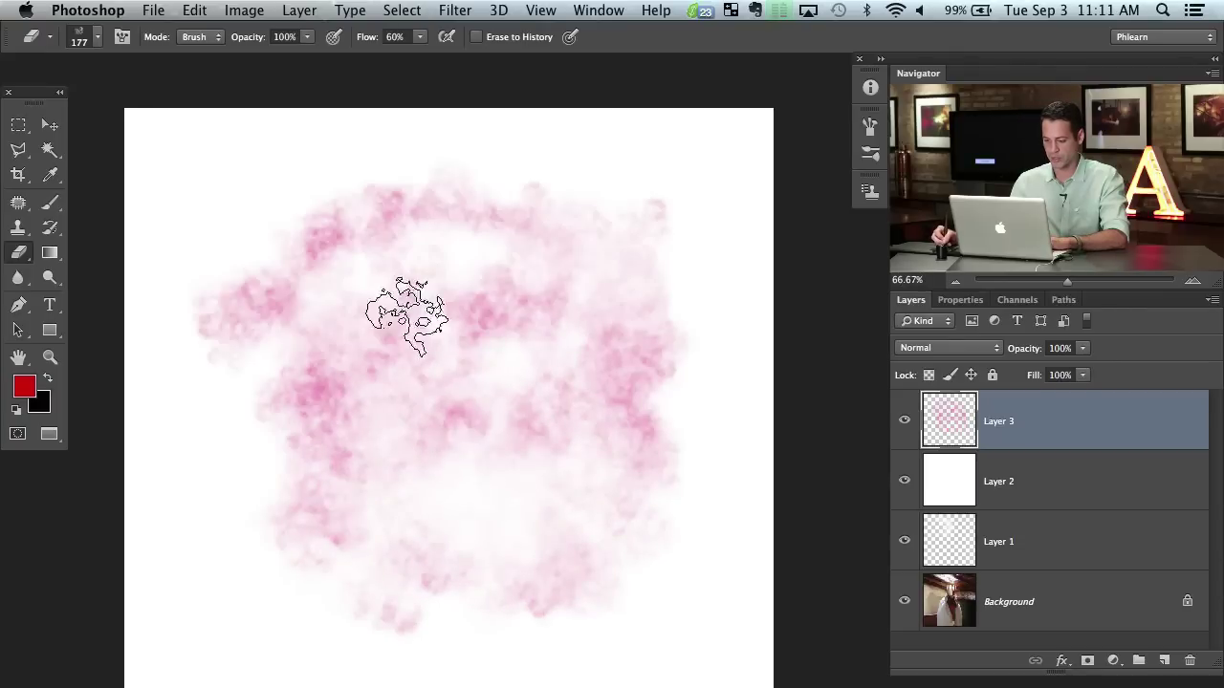
{"action": "mouse_move", "coordinate": [285, 302]}
{"action": "left_mouse_down"}
{"action": "mouse_move", "coordinate": [221, 319]}
{"action": "mouse_move", "coordinate": [288, 539]}
{"action": "mouse_move", "coordinate": [251, 536]}
{"action": "mouse_move", "coordinate": [277, 628]}
{"action": "mouse_move", "coordinate": [411, 650]}
{"action": "left_mouse_up"}
Paint more red fog across the lower and left parts of Layer 3 and break it up with the Eraser
{"action": "key", "text": "b"}
{"action": "left_click_drag", "start_coordinate": [450, 615], "coordinate": [559, 621]}
{"action": "mouse_move", "coordinate": [571, 526]}
{"action": "left_mouse_down"}
{"action": "mouse_move", "coordinate": [606, 637]}
{"action": "mouse_move", "coordinate": [506, 450]}
{"action": "mouse_move", "coordinate": [274, 546]}
{"action": "mouse_move", "coordinate": [224, 322]}
{"action": "mouse_move", "coordinate": [275, 272]}
{"action": "mouse_move", "coordinate": [282, 344]}
{"action": "left_mouse_up"}
{"action": "key", "text": "e"}
{"action": "mouse_move", "coordinate": [240, 219]}
{"action": "left_mouse_down"}
{"action": "mouse_move", "coordinate": [259, 354]}
{"action": "mouse_move", "coordinate": [392, 404]}
{"action": "mouse_move", "coordinate": [352, 648]}
{"action": "mouse_move", "coordinate": [549, 500]}
{"action": "mouse_move", "coordinate": [268, 481]}
{"action": "mouse_move", "coordinate": [245, 605]}
{"action": "mouse_move", "coordinate": [465, 487]}
{"action": "mouse_move", "coordinate": [415, 267]}
{"action": "mouse_move", "coordinate": [523, 283]}
{"action": "left_mouse_up"}
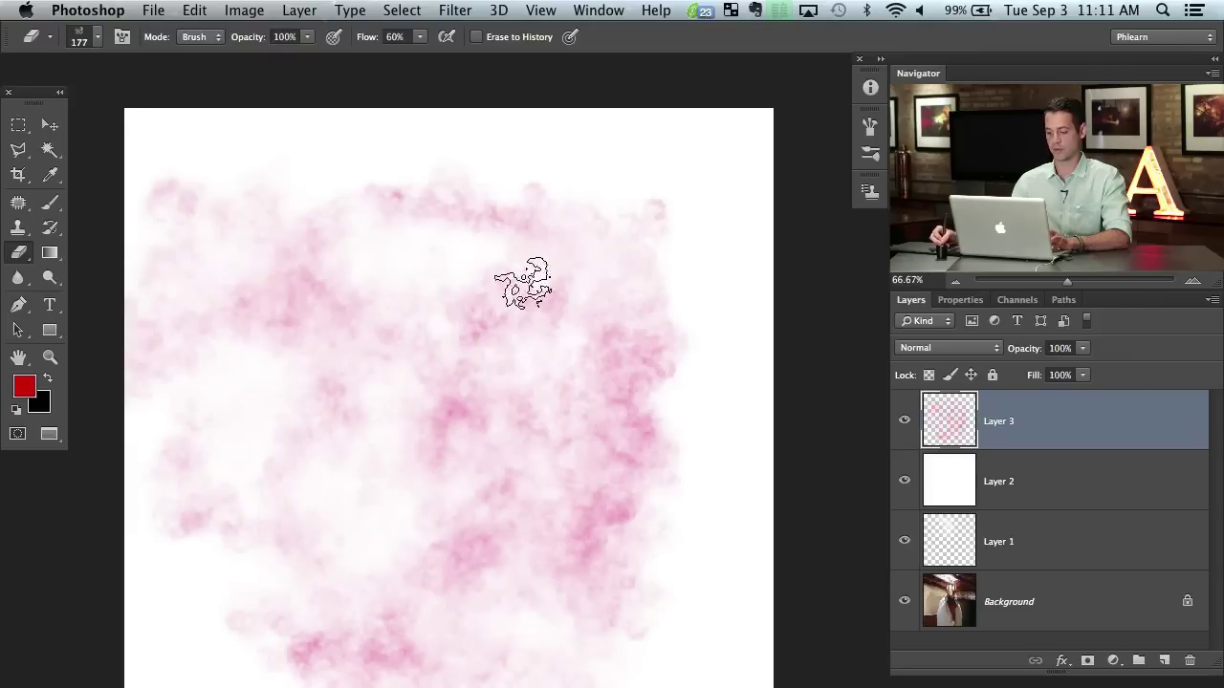
{"action": "left_click_drag", "start_coordinate": [516, 476], "coordinate": [531, 447]}
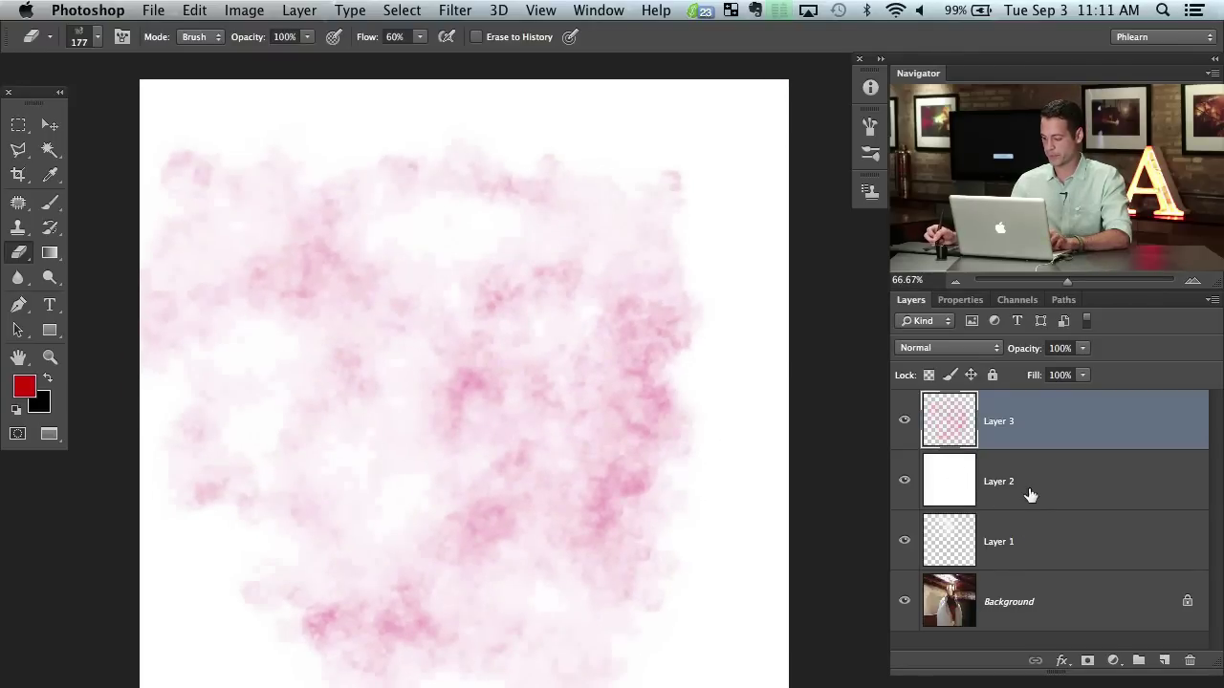
Delete Layer 1, Layer 2 and Layer 3, leaving only the Background photo
{"action": "left_click", "coordinate": [1056, 545], "text": "shift"}
{"action": "key", "text": "Delete"}
Sample the near-white of the light beam and paint fog directly on the Background around the roof, crown and shoulders
{"action": "key", "text": "b"}
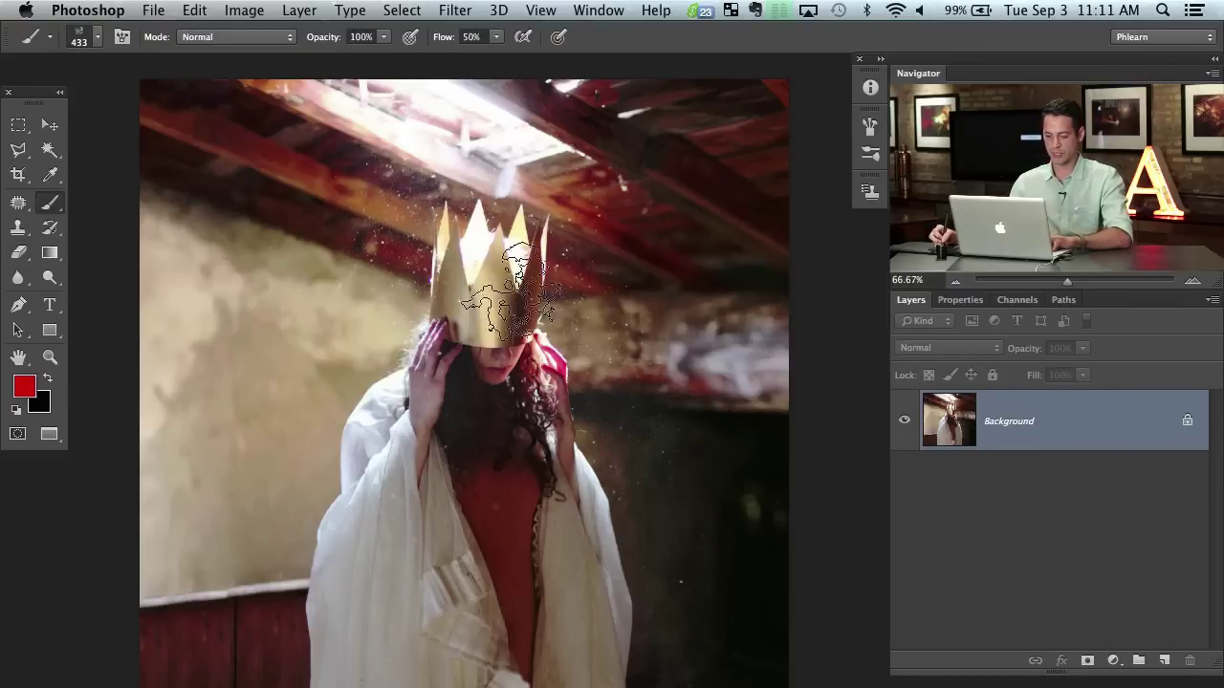
{"action": "left_click", "coordinate": [436, 140], "text": "alt"}
{"action": "mouse_move", "coordinate": [435, 158]}
{"action": "left_mouse_down"}
{"action": "mouse_move", "coordinate": [436, 172]}
{"action": "mouse_move", "coordinate": [363, 164]}
{"action": "mouse_move", "coordinate": [350, 115]}
{"action": "mouse_move", "coordinate": [440, 188]}
{"action": "mouse_move", "coordinate": [402, 153]}
{"action": "mouse_move", "coordinate": [513, 204]}
{"action": "mouse_move", "coordinate": [489, 204]}
{"action": "left_mouse_up"}
{"action": "mouse_move", "coordinate": [510, 170]}
{"action": "left_mouse_down"}
{"action": "mouse_move", "coordinate": [588, 174]}
{"action": "mouse_move", "coordinate": [579, 147]}
{"action": "left_mouse_up"}
{"action": "mouse_move", "coordinate": [637, 215]}
{"action": "left_mouse_down"}
{"action": "mouse_move", "coordinate": [600, 215]}
{"action": "mouse_move", "coordinate": [608, 235]}
{"action": "mouse_move", "coordinate": [565, 208]}
{"action": "left_mouse_up"}
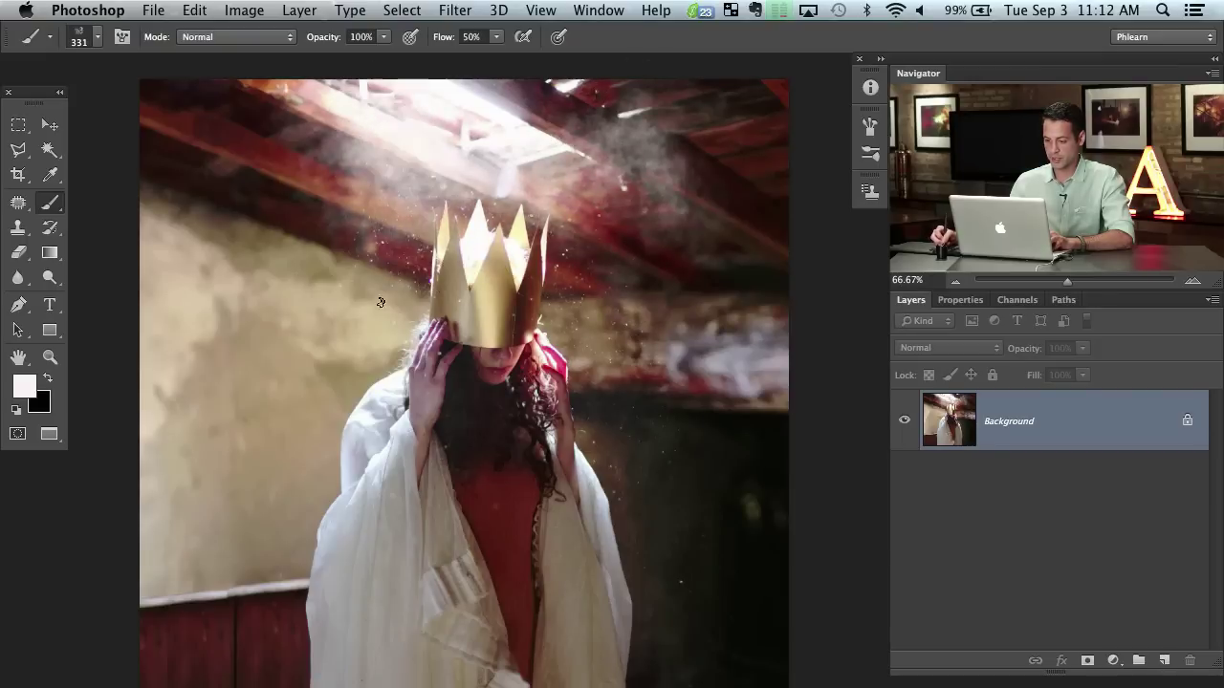
{"action": "mouse_move", "coordinate": [326, 353]}
{"action": "left_mouse_down"}
{"action": "mouse_move", "coordinate": [303, 492]}
{"action": "mouse_move", "coordinate": [317, 395]}
{"action": "mouse_move", "coordinate": [326, 441]}
{"action": "left_mouse_up"}
{"action": "left_click_drag", "start_coordinate": [560, 379], "coordinate": [518, 379]}
{"action": "mouse_move", "coordinate": [600, 340]}
{"action": "left_mouse_down"}
{"action": "mouse_move", "coordinate": [569, 302]}
{"action": "mouse_move", "coordinate": [587, 392]}
{"action": "mouse_move", "coordinate": [546, 268]}
{"action": "mouse_move", "coordinate": [599, 220]}
{"action": "left_mouse_up"}
{"action": "mouse_move", "coordinate": [592, 478]}
{"action": "left_mouse_down"}
{"action": "mouse_move", "coordinate": [574, 478]}
{"action": "mouse_move", "coordinate": [581, 298]}
{"action": "mouse_move", "coordinate": [450, 215]}
{"action": "mouse_move", "coordinate": [486, 199]}
{"action": "mouse_move", "coordinate": [494, 217]}
{"action": "mouse_move", "coordinate": [464, 217]}
{"action": "mouse_move", "coordinate": [466, 201]}
{"action": "left_mouse_up"}
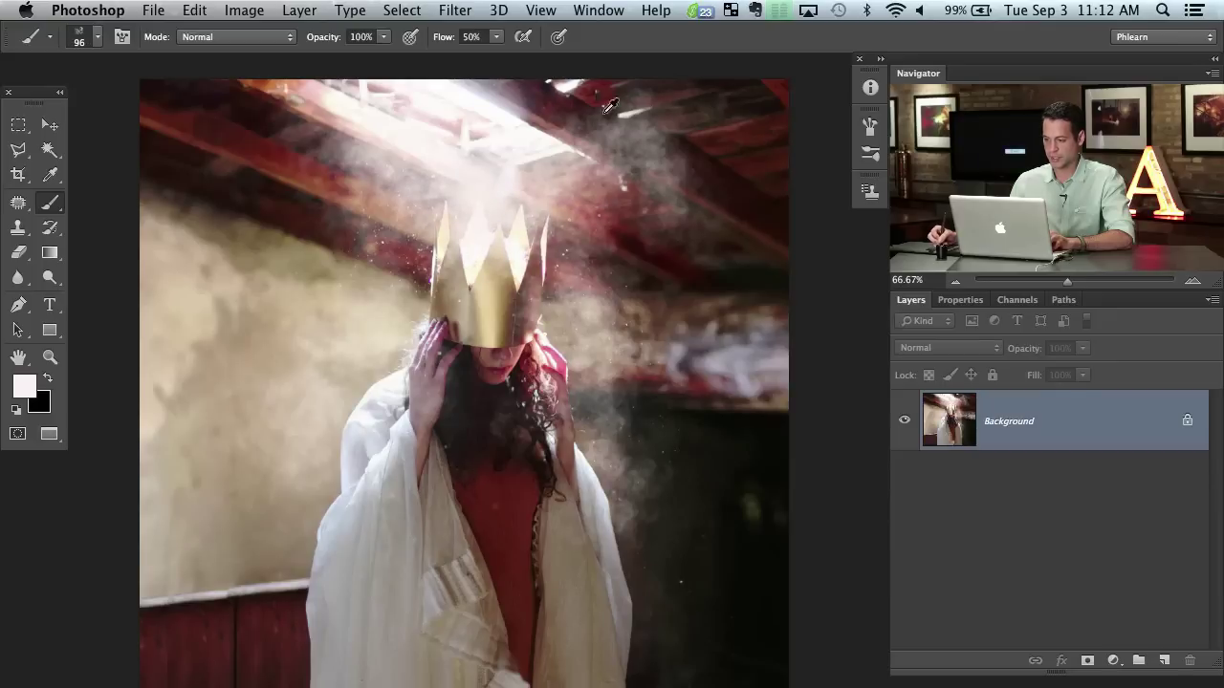
Try erasing the fog on the Background with the Eraser at 219 px and 50% flow
{"action": "key", "text": "e"}
{"action": "mouse_move", "coordinate": [672, 185]}
{"action": "left_mouse_down"}
{"action": "mouse_move", "coordinate": [657, 188]}
{"action": "mouse_move", "coordinate": [627, 129]}
{"action": "mouse_move", "coordinate": [642, 121]}
{"action": "mouse_move", "coordinate": [594, 150]}
{"action": "mouse_move", "coordinate": [655, 131]}
{"action": "mouse_move", "coordinate": [564, 188]}
{"action": "mouse_move", "coordinate": [595, 172]}
{"action": "left_mouse_up"}
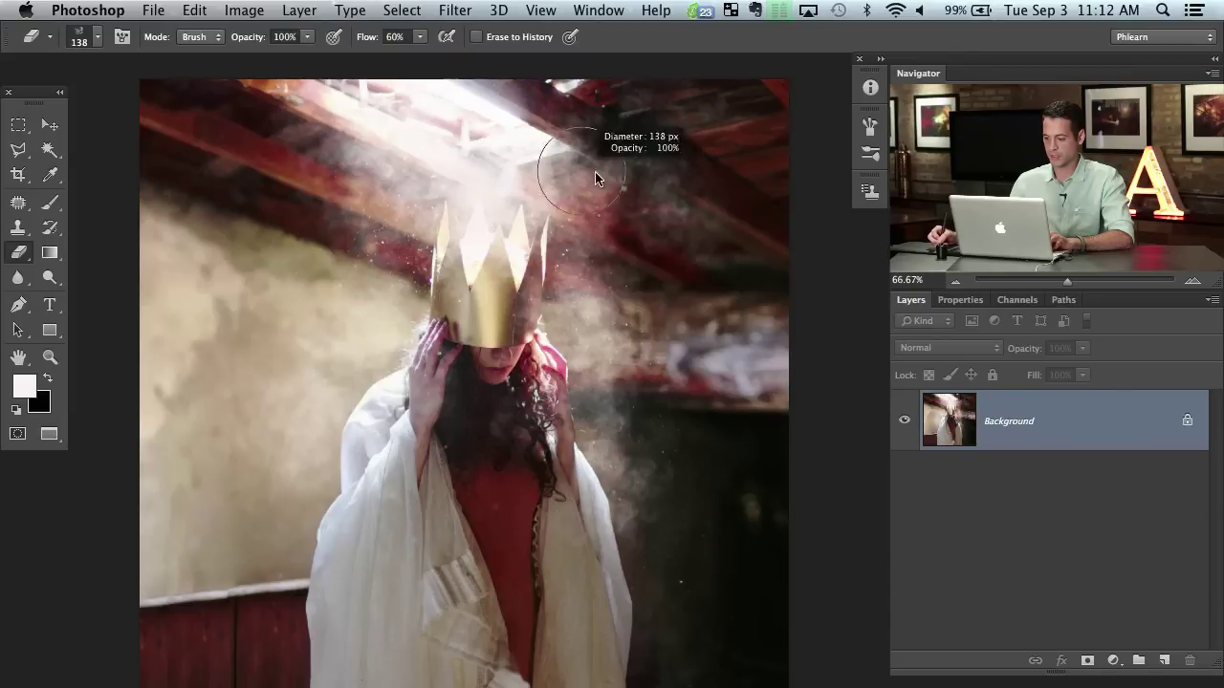
{"action": "key", "text": "shift+5"}
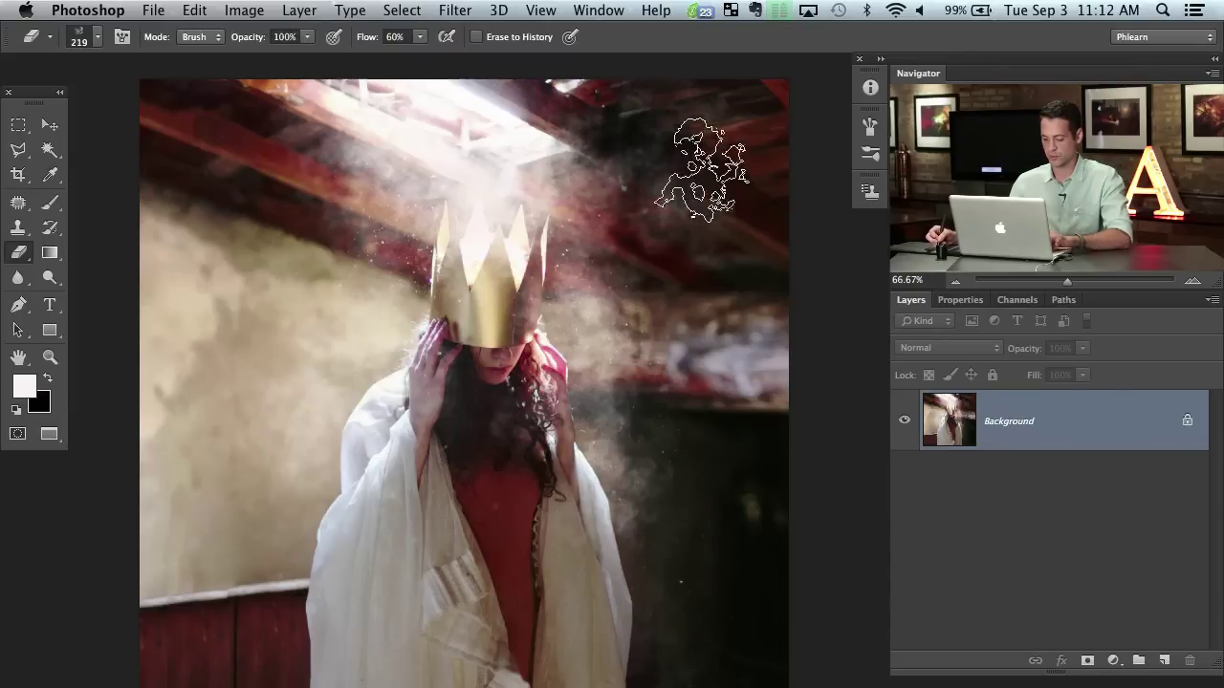
{"action": "mouse_move", "coordinate": [604, 198]}
{"action": "left_mouse_down"}
{"action": "mouse_move", "coordinate": [626, 316]}
{"action": "mouse_move", "coordinate": [643, 516]}
{"action": "mouse_move", "coordinate": [619, 298]}
{"action": "mouse_move", "coordinate": [617, 463]}
{"action": "mouse_move", "coordinate": [631, 388]}
{"action": "mouse_move", "coordinate": [576, 400]}
{"action": "mouse_move", "coordinate": [397, 373]}
{"action": "mouse_move", "coordinate": [485, 363]}
{"action": "mouse_move", "coordinate": [351, 422]}
{"action": "left_mouse_up"}
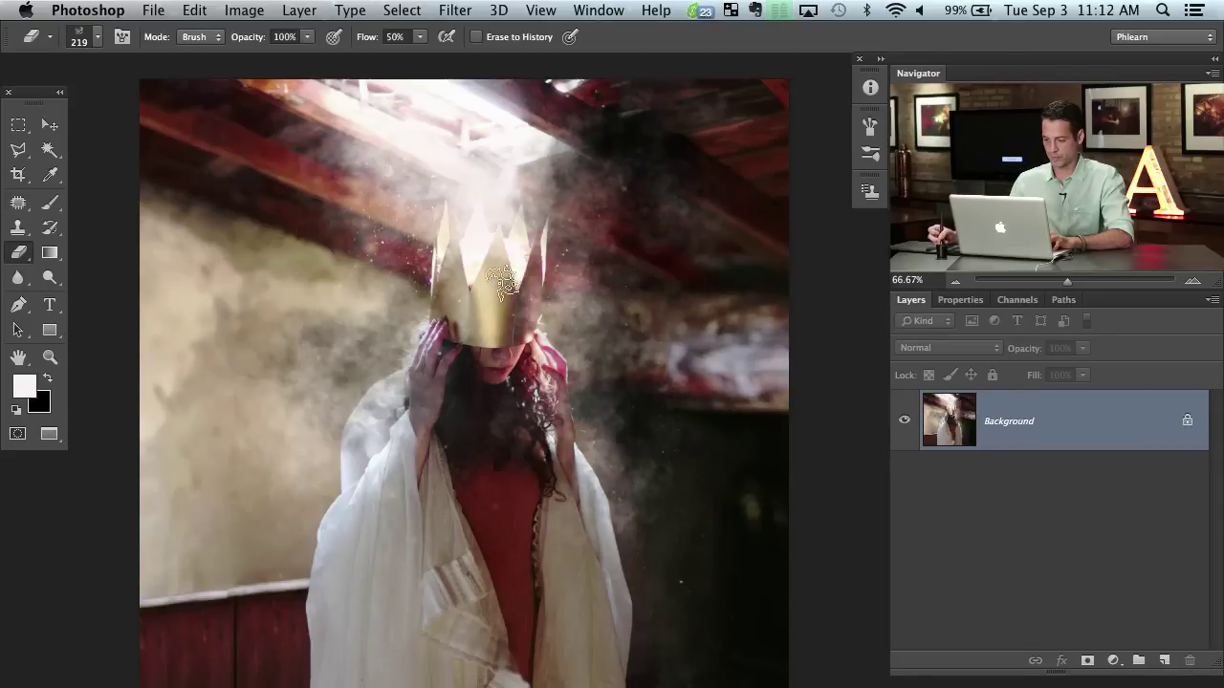
Undo the eraser strokes made on the Background layer
{"action": "key", "text": "alt+super+z"}
{"action": "key", "text": "alt+super+z"}
{"action": "key", "text": "alt+super+z"}
{"action": "key", "text": "alt+super+z"}
{"action": "key", "text": "alt+super+z"}
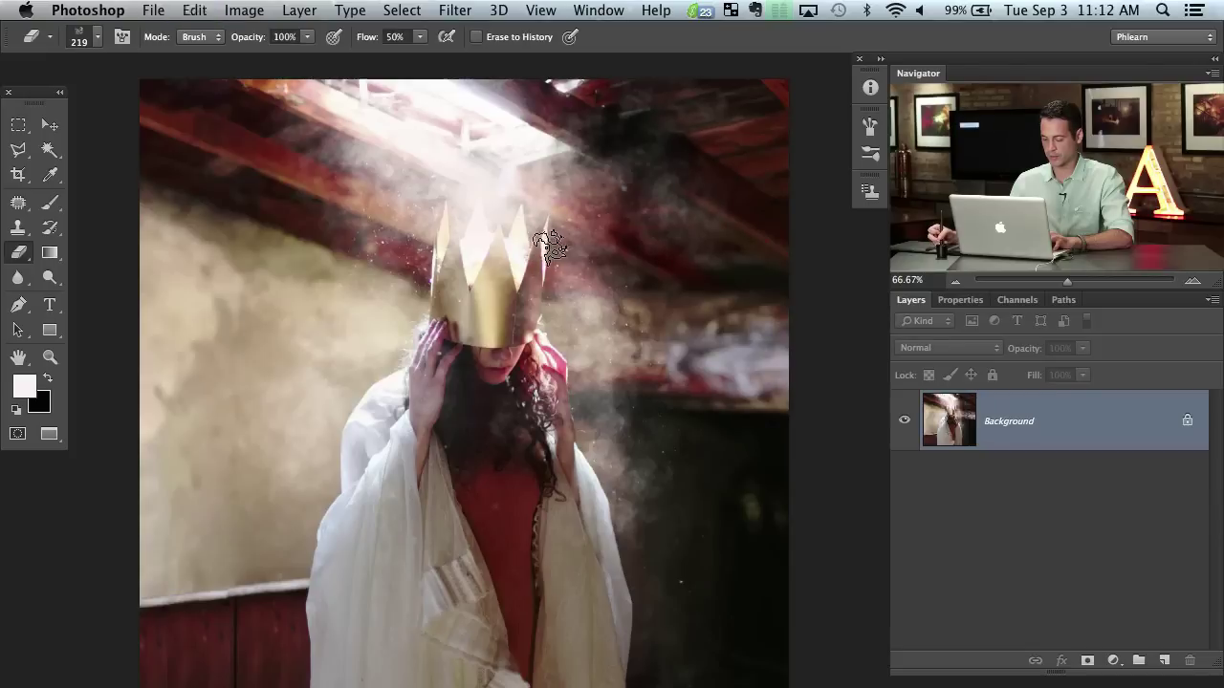
{"action": "key", "text": "super+alt+z"}
{"action": "key", "text": "super+alt+z"}
{"action": "key", "text": "super+alt+z"}
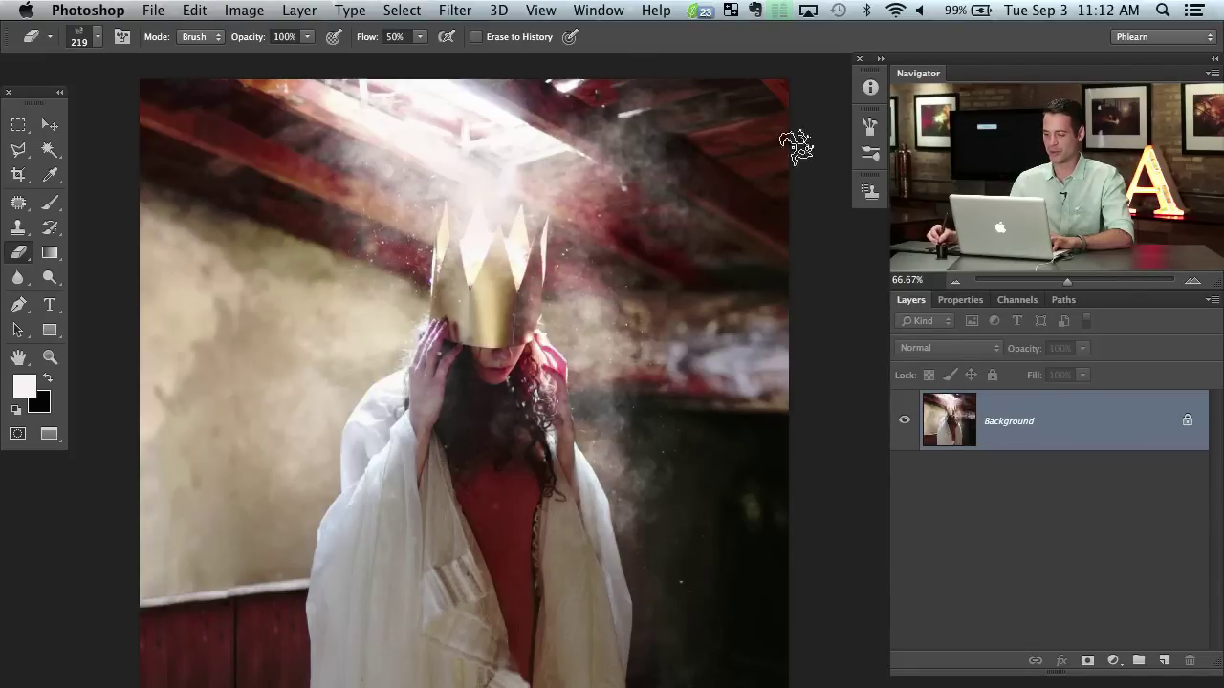
Restore the photo to its opening snapshot in the History, then close the History display
{"action": "left_click", "coordinate": [600, 10]}
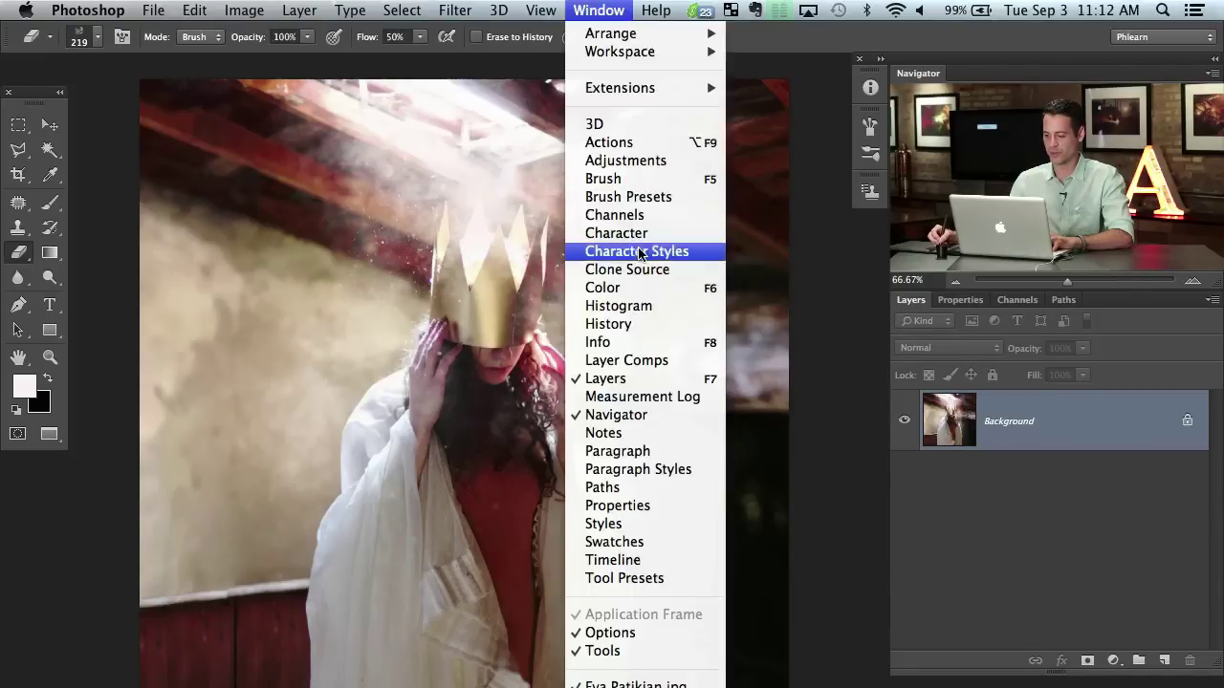
{"action": "left_click", "coordinate": [608, 324]}
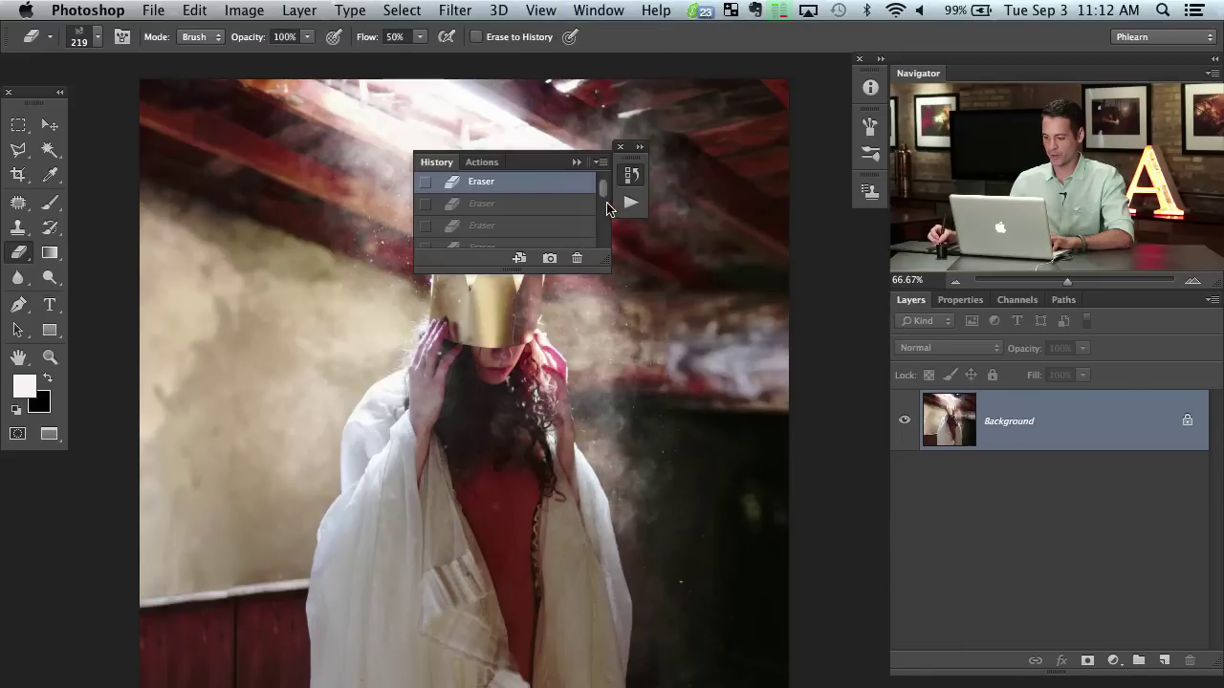
{"action": "left_click_drag", "start_coordinate": [606, 207], "coordinate": [606, 190]}
{"action": "left_click", "coordinate": [555, 196]}
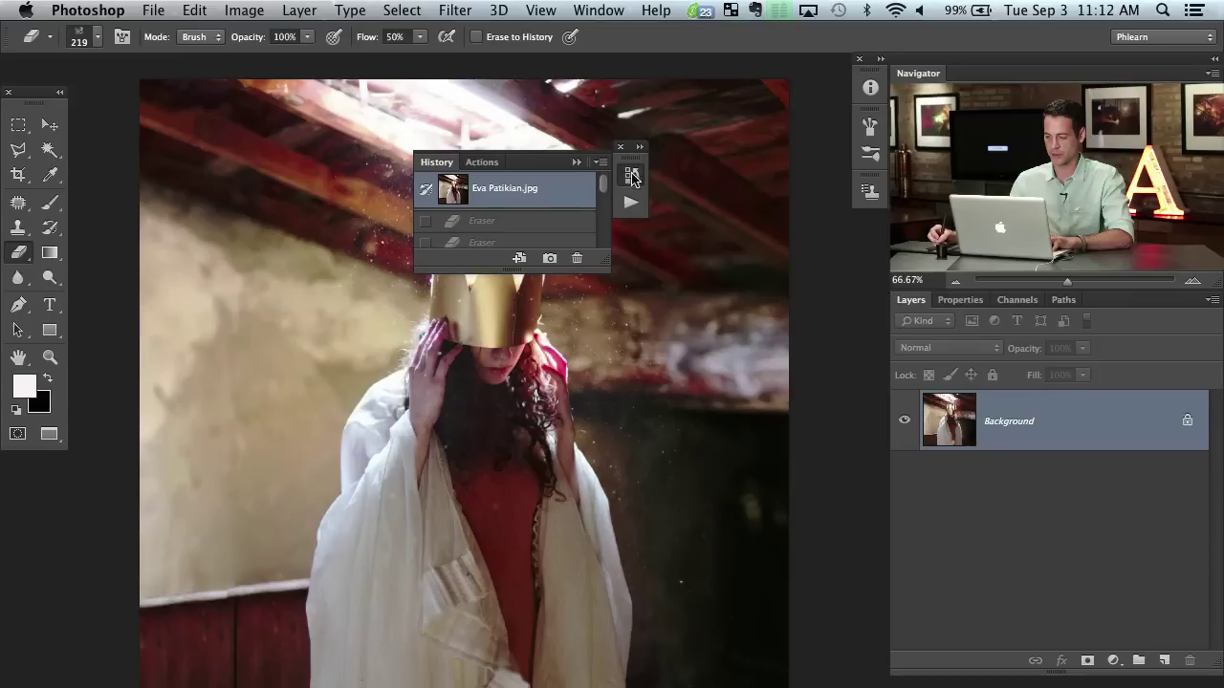
{"action": "left_click", "coordinate": [632, 177]}
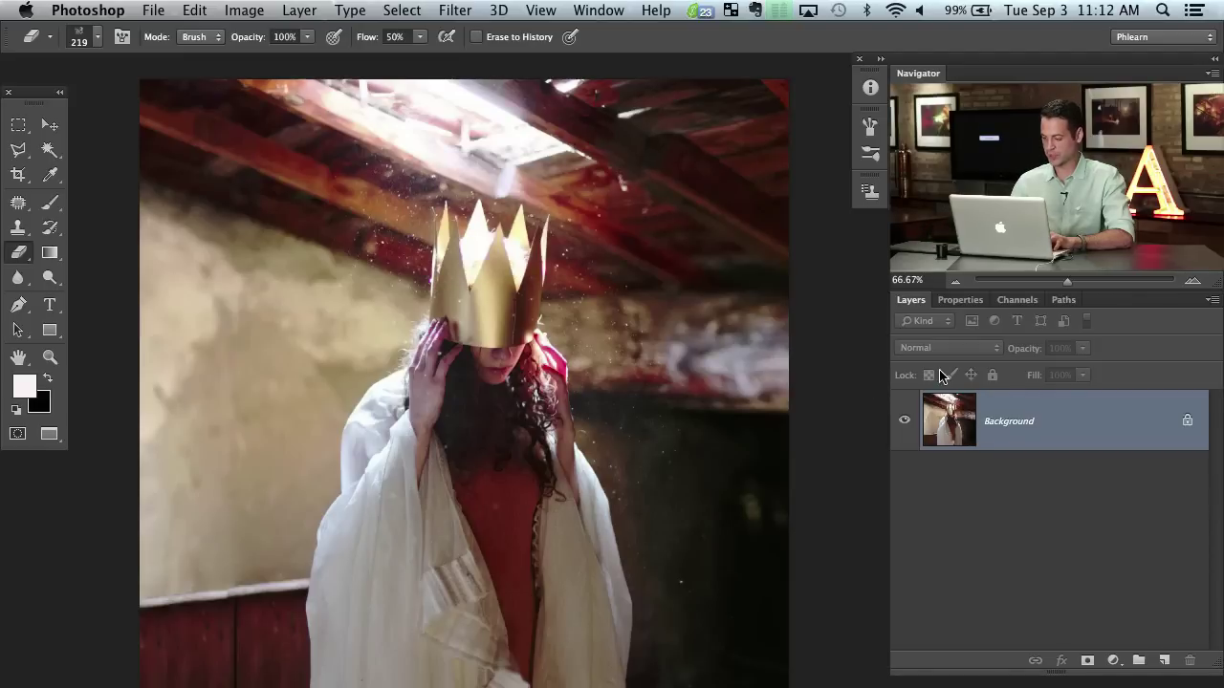
Add an empty layer above the Background and paint near-white fog on it around the roof beams, crown and shoulders
{"action": "key", "text": "super+alt+shift+n"}
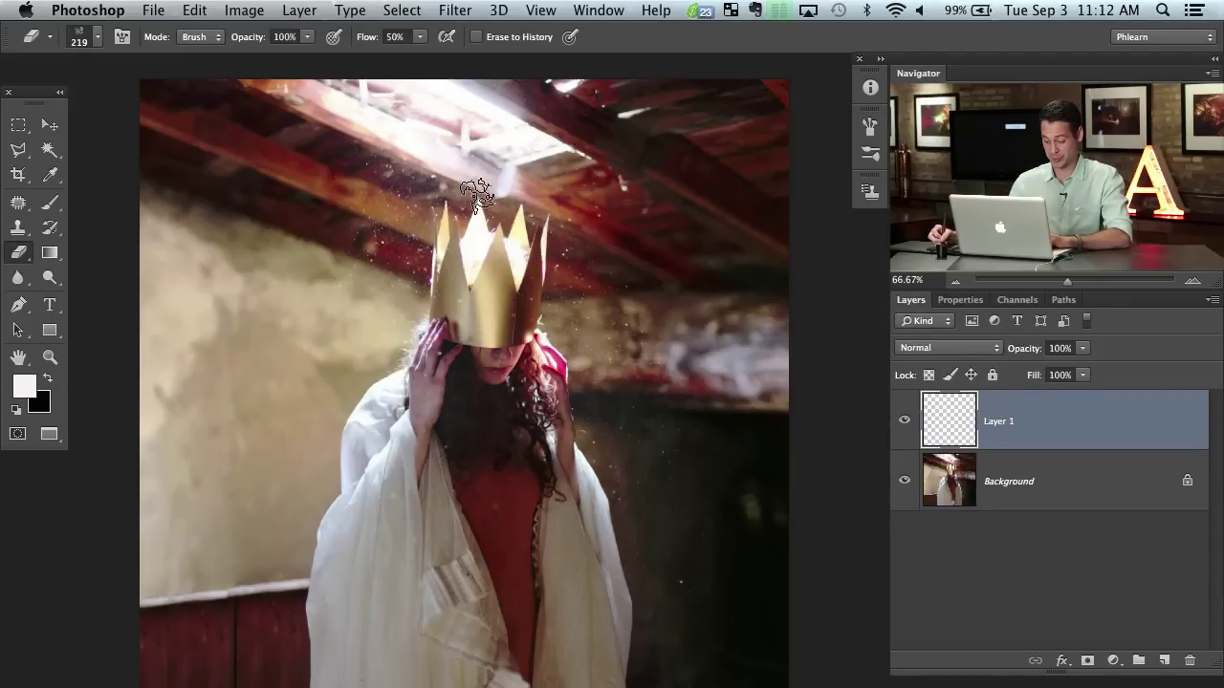
{"action": "key", "text": "b"}
{"action": "mouse_move", "coordinate": [448, 145]}
{"action": "left_mouse_down"}
{"action": "mouse_move", "coordinate": [414, 148]}
{"action": "mouse_move", "coordinate": [400, 107]}
{"action": "mouse_move", "coordinate": [361, 119]}
{"action": "mouse_move", "coordinate": [381, 119]}
{"action": "mouse_move", "coordinate": [365, 96]}
{"action": "mouse_move", "coordinate": [366, 136]}
{"action": "mouse_move", "coordinate": [360, 113]}
{"action": "mouse_move", "coordinate": [376, 99]}
{"action": "mouse_move", "coordinate": [476, 134]}
{"action": "mouse_move", "coordinate": [496, 174]}
{"action": "mouse_move", "coordinate": [485, 134]}
{"action": "mouse_move", "coordinate": [573, 125]}
{"action": "mouse_move", "coordinate": [488, 129]}
{"action": "mouse_move", "coordinate": [590, 202]}
{"action": "mouse_move", "coordinate": [588, 304]}
{"action": "mouse_move", "coordinate": [628, 175]}
{"action": "mouse_move", "coordinate": [663, 226]}
{"action": "mouse_move", "coordinate": [673, 192]}
{"action": "mouse_move", "coordinate": [611, 325]}
{"action": "left_mouse_up"}
{"action": "mouse_move", "coordinate": [567, 254]}
{"action": "left_mouse_down"}
{"action": "mouse_move", "coordinate": [569, 355]}
{"action": "mouse_move", "coordinate": [625, 469]}
{"action": "mouse_move", "coordinate": [635, 414]}
{"action": "mouse_move", "coordinate": [621, 506]}
{"action": "mouse_move", "coordinate": [599, 378]}
{"action": "mouse_move", "coordinate": [659, 246]}
{"action": "mouse_move", "coordinate": [605, 194]}
{"action": "mouse_move", "coordinate": [567, 401]}
{"action": "mouse_move", "coordinate": [382, 234]}
{"action": "mouse_move", "coordinate": [395, 282]}
{"action": "mouse_move", "coordinate": [371, 183]}
{"action": "left_mouse_up"}
{"action": "mouse_move", "coordinate": [375, 240]}
{"action": "left_mouse_down"}
{"action": "mouse_move", "coordinate": [340, 240]}
{"action": "mouse_move", "coordinate": [437, 202]}
{"action": "mouse_move", "coordinate": [440, 144]}
{"action": "mouse_move", "coordinate": [466, 142]}
{"action": "left_mouse_up"}
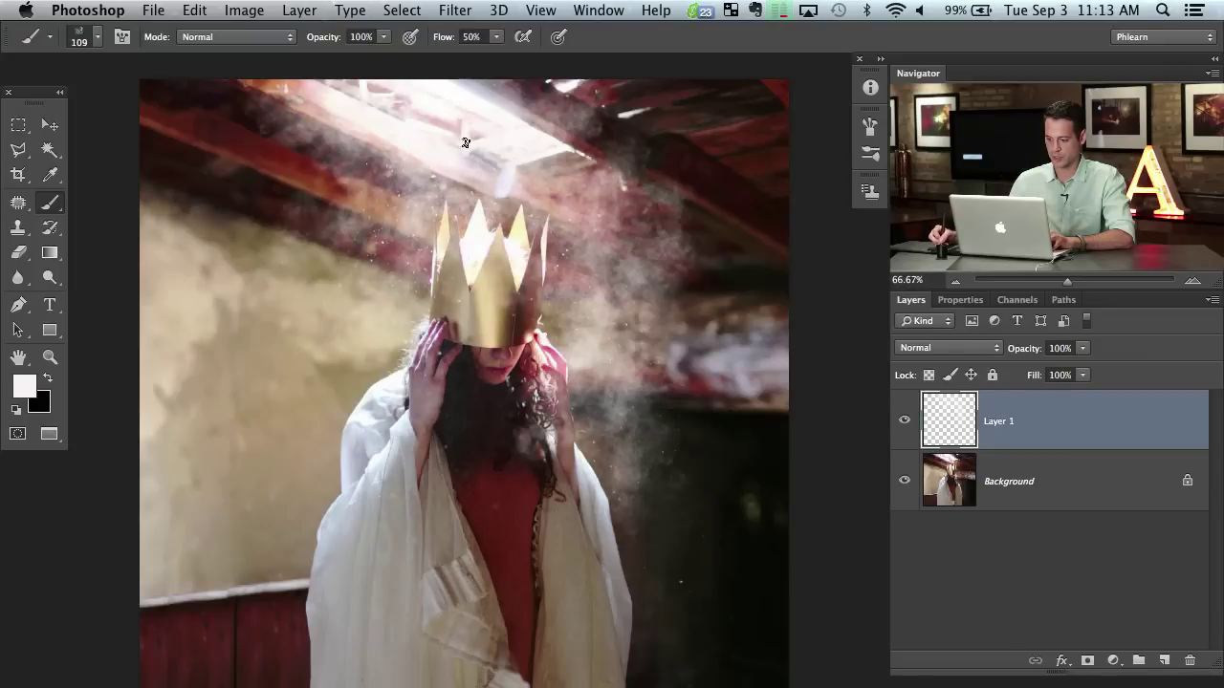
{"action": "mouse_move", "coordinate": [444, 306]}
{"action": "left_mouse_down"}
{"action": "mouse_move", "coordinate": [351, 386]}
{"action": "mouse_move", "coordinate": [416, 335]}
{"action": "mouse_move", "coordinate": [423, 406]}
{"action": "left_mouse_up"}
{"action": "mouse_move", "coordinate": [562, 261]}
{"action": "left_mouse_down"}
{"action": "mouse_move", "coordinate": [558, 191]}
{"action": "mouse_move", "coordinate": [554, 289]}
{"action": "mouse_move", "coordinate": [536, 257]}
{"action": "mouse_move", "coordinate": [560, 248]}
{"action": "mouse_move", "coordinate": [503, 201]}
{"action": "mouse_move", "coordinate": [498, 215]}
{"action": "mouse_move", "coordinate": [483, 210]}
{"action": "mouse_move", "coordinate": [504, 199]}
{"action": "mouse_move", "coordinate": [485, 221]}
{"action": "left_mouse_up"}
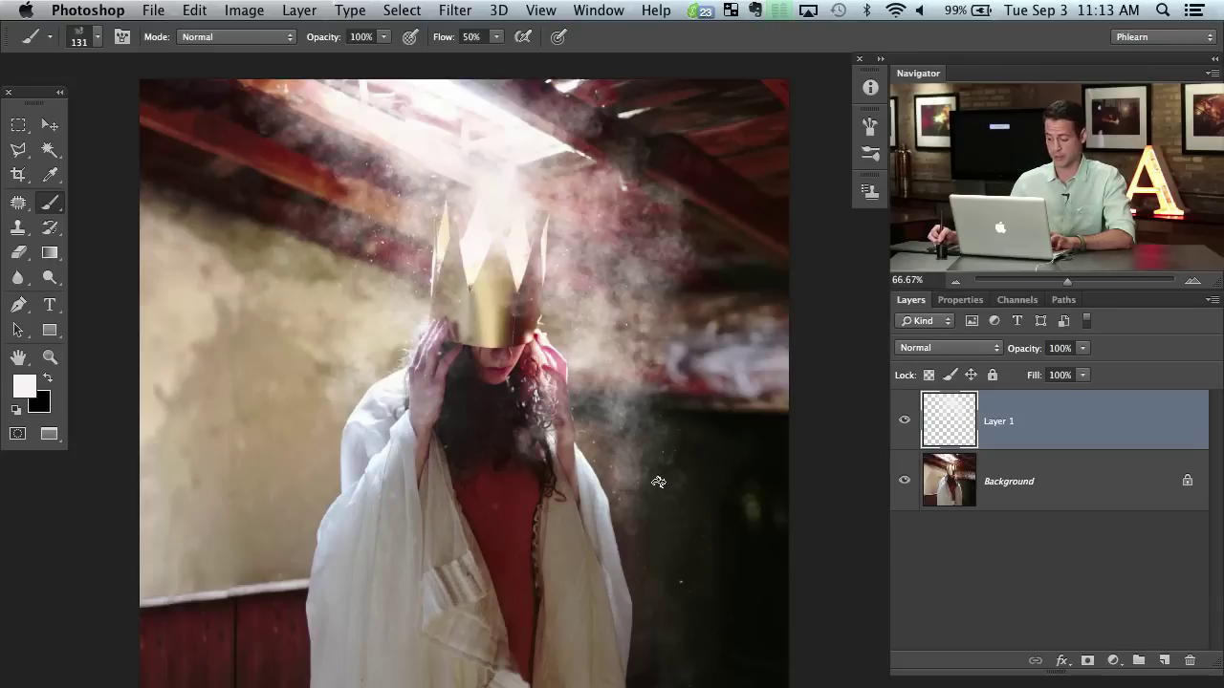
Paint fog over the dark area beside the lower robe with the brush at 205 px
{"action": "mouse_move", "coordinate": [669, 559]}
{"action": "left_mouse_down"}
{"action": "mouse_move", "coordinate": [705, 559]}
{"action": "mouse_move", "coordinate": [672, 616]}
{"action": "left_mouse_up"}
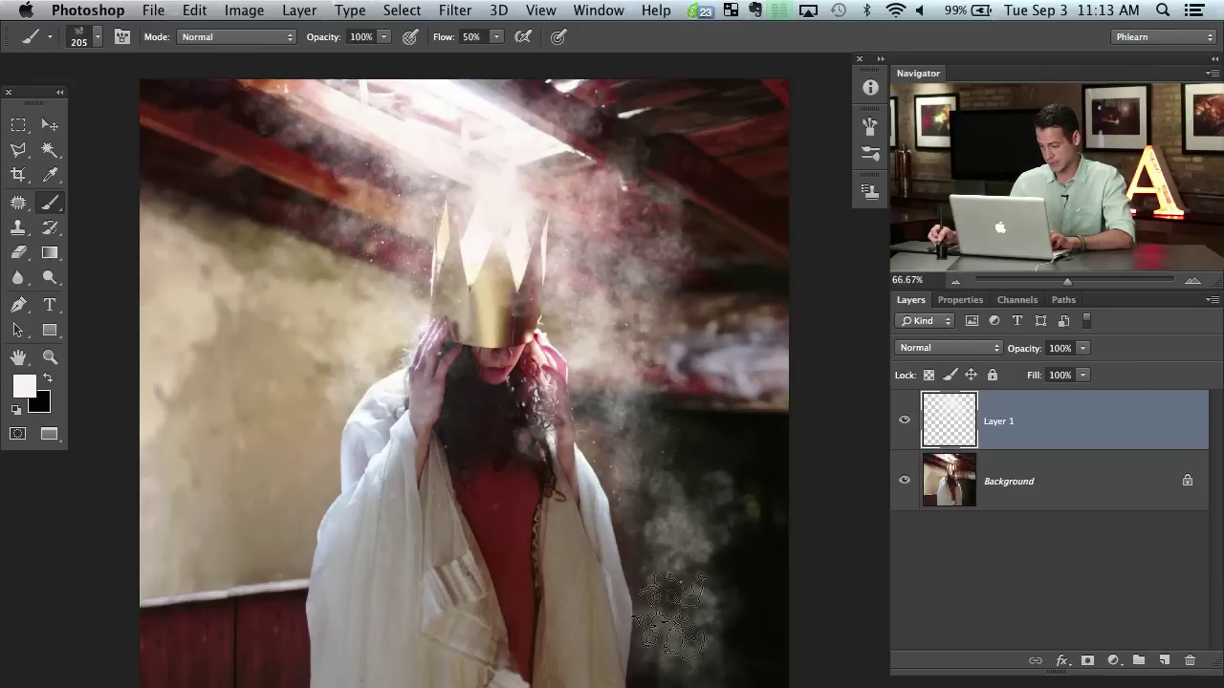
{"action": "left_click", "coordinate": [700, 509]}
{"action": "mouse_move", "coordinate": [690, 526]}
{"action": "left_mouse_down"}
{"action": "mouse_move", "coordinate": [673, 529]}
{"action": "mouse_move", "coordinate": [669, 506]}
{"action": "mouse_move", "coordinate": [675, 687]}
{"action": "left_mouse_up"}
Thin the fog beside the robe and crown with the Eraser at 135 px, comparing the photo with Layer 1 hidden and shown
{"action": "key", "text": "e"}
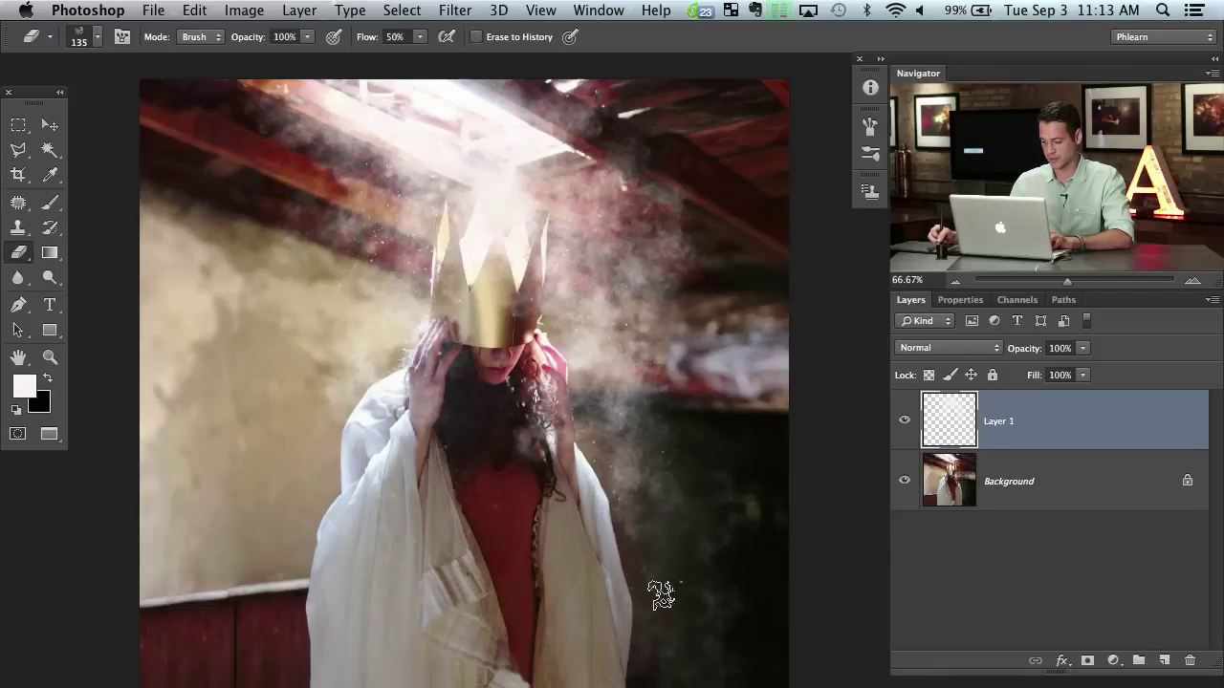
{"action": "left_click_drag", "start_coordinate": [659, 414], "coordinate": [635, 465]}
{"action": "left_click_drag", "start_coordinate": [610, 656], "coordinate": [651, 562]}
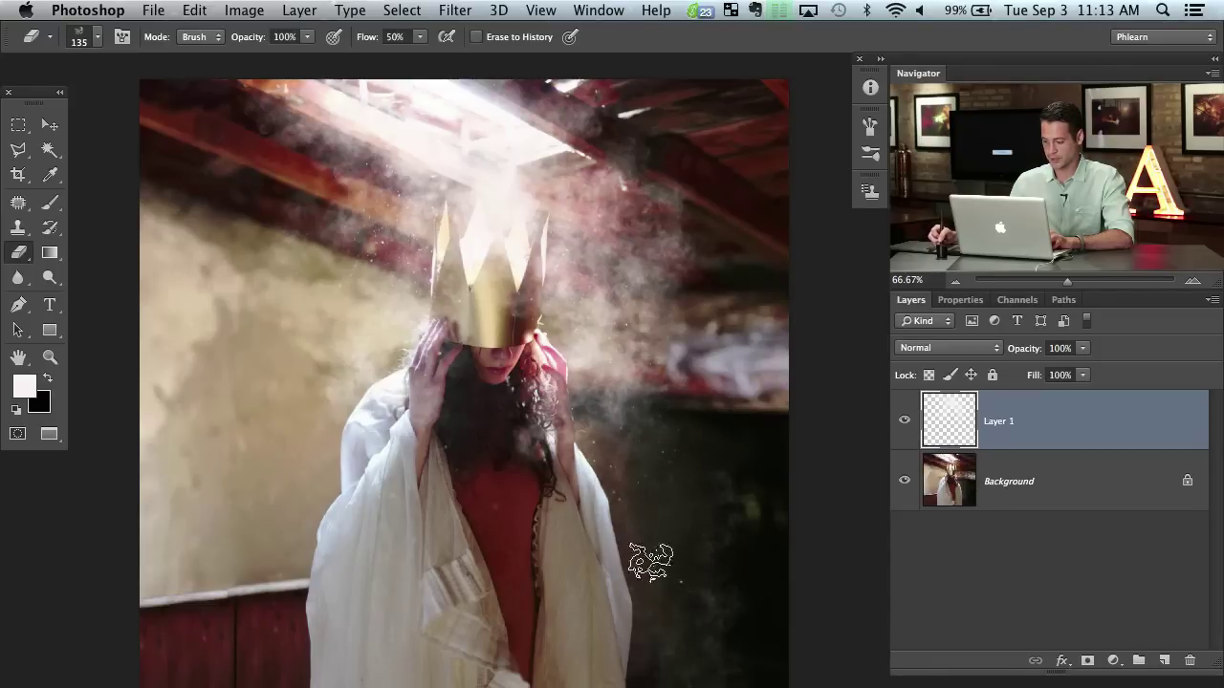
{"action": "mouse_move", "coordinate": [676, 435]}
{"action": "left_mouse_down"}
{"action": "mouse_move", "coordinate": [632, 396]}
{"action": "mouse_move", "coordinate": [682, 237]}
{"action": "mouse_move", "coordinate": [602, 172]}
{"action": "mouse_move", "coordinate": [662, 319]}
{"action": "left_mouse_up"}
{"action": "left_click", "coordinate": [904, 420]}
{"action": "left_click", "coordinate": [905, 420]}
{"action": "left_click", "coordinate": [905, 421]}
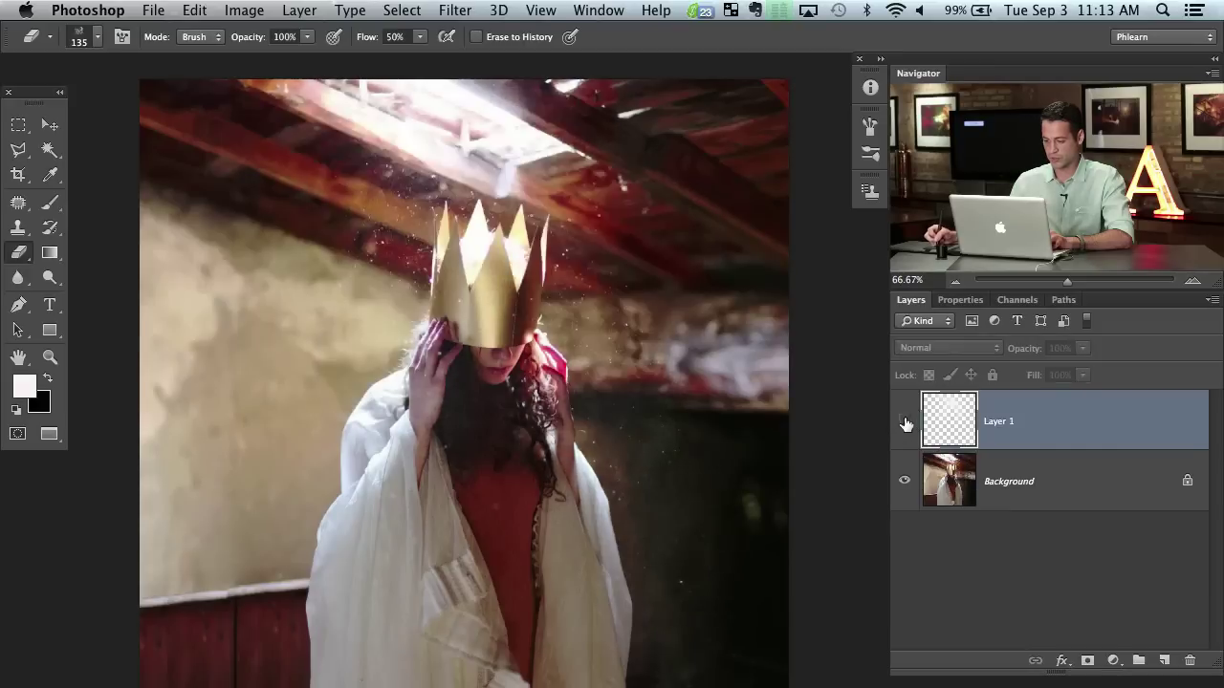
{"action": "left_click", "coordinate": [904, 421]}
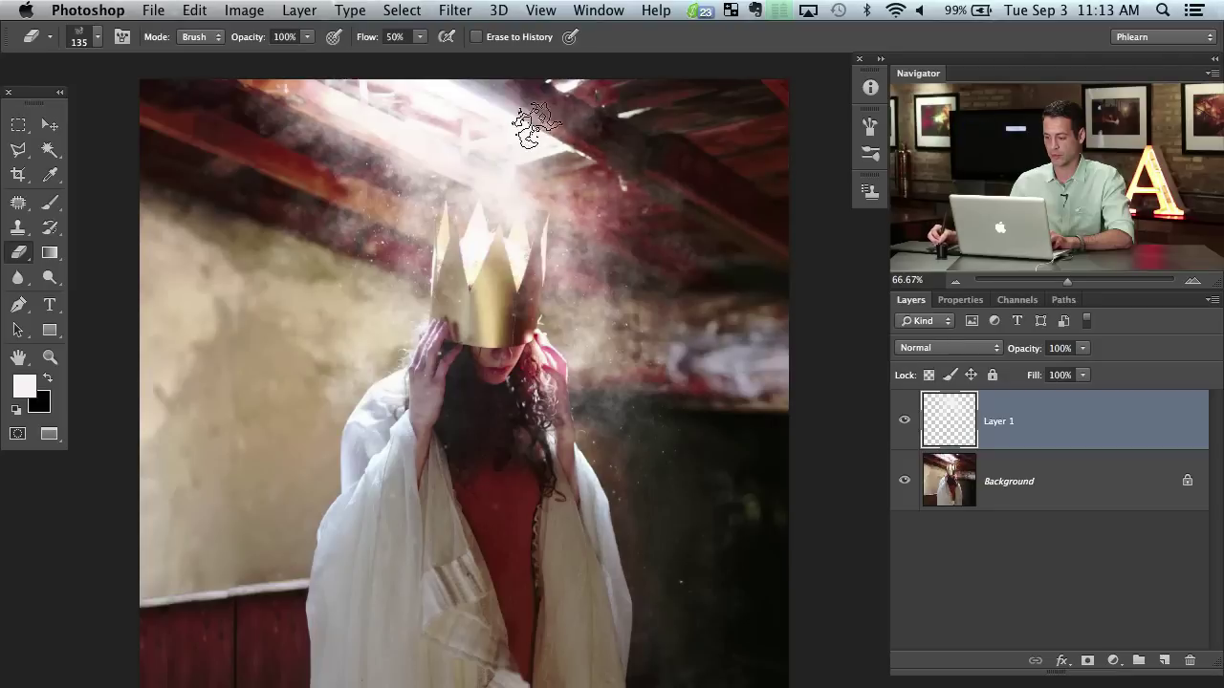
{"action": "left_click", "coordinate": [591, 227]}
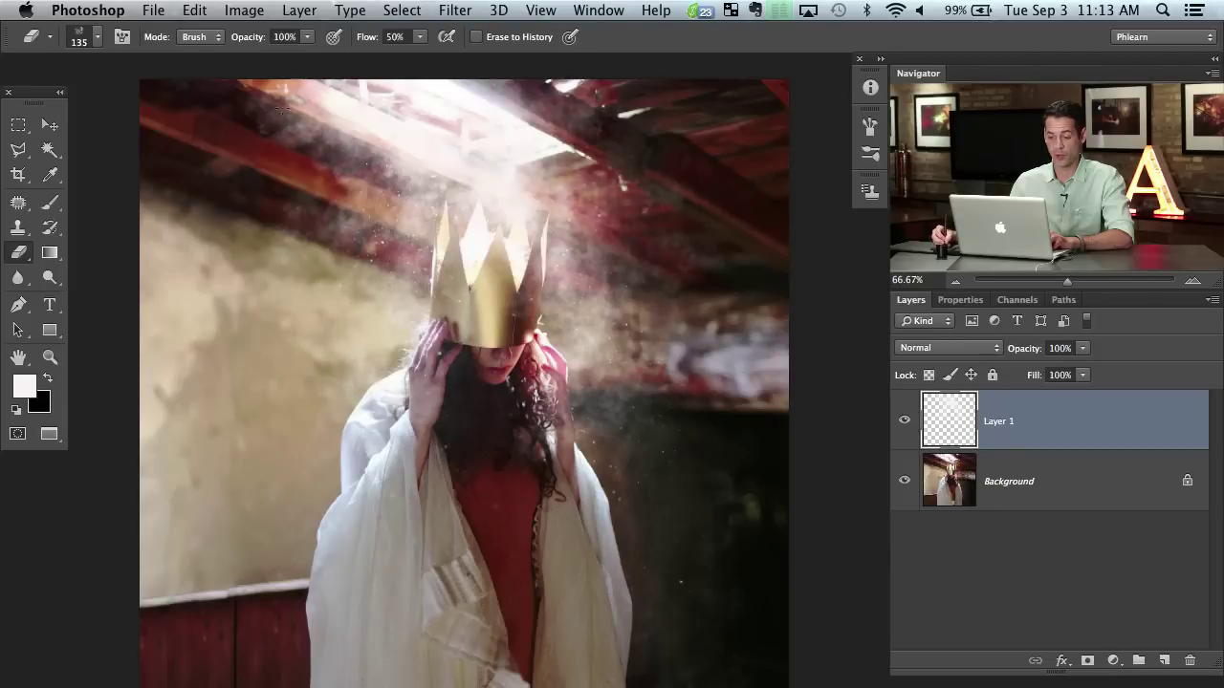
Paint additional fog on Layer 1 across the light beam, above the crown and around the hands, varying the brush size
{"action": "key", "text": "b"}
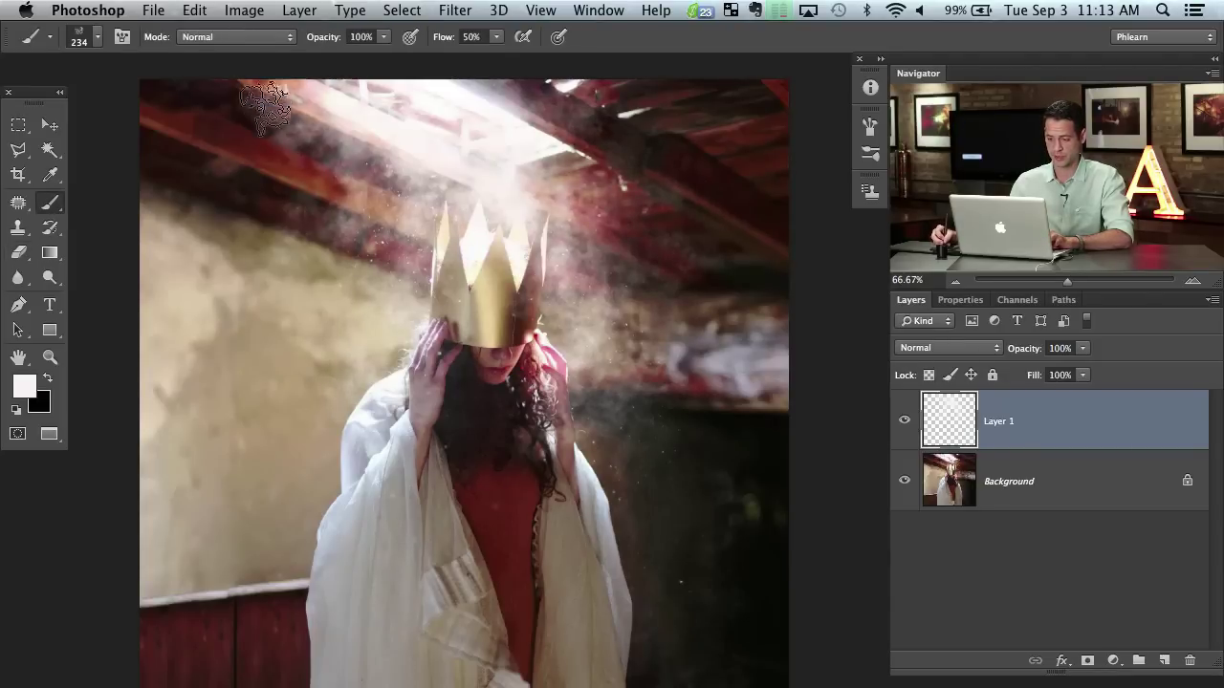
{"action": "left_click_drag", "start_coordinate": [424, 296], "coordinate": [392, 295]}
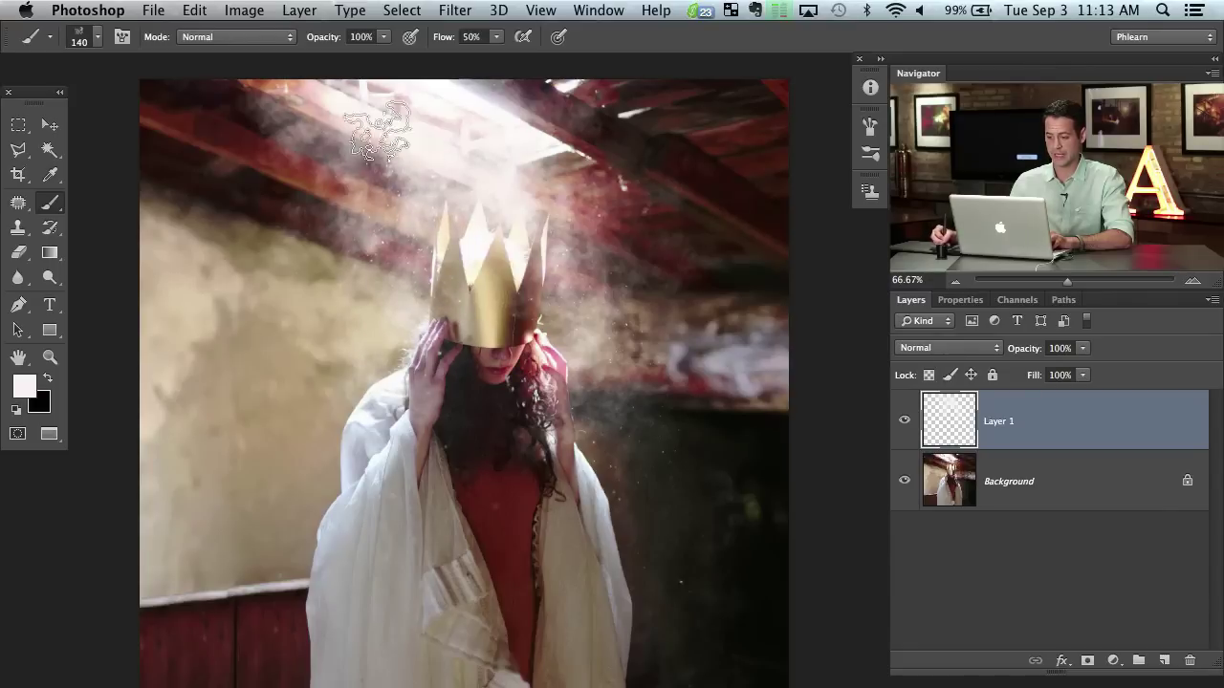
{"action": "left_click", "coordinate": [501, 141]}
{"action": "left_click", "coordinate": [406, 169]}
{"action": "left_click_drag", "start_coordinate": [431, 268], "coordinate": [441, 268]}
{"action": "left_click", "coordinate": [350, 169]}
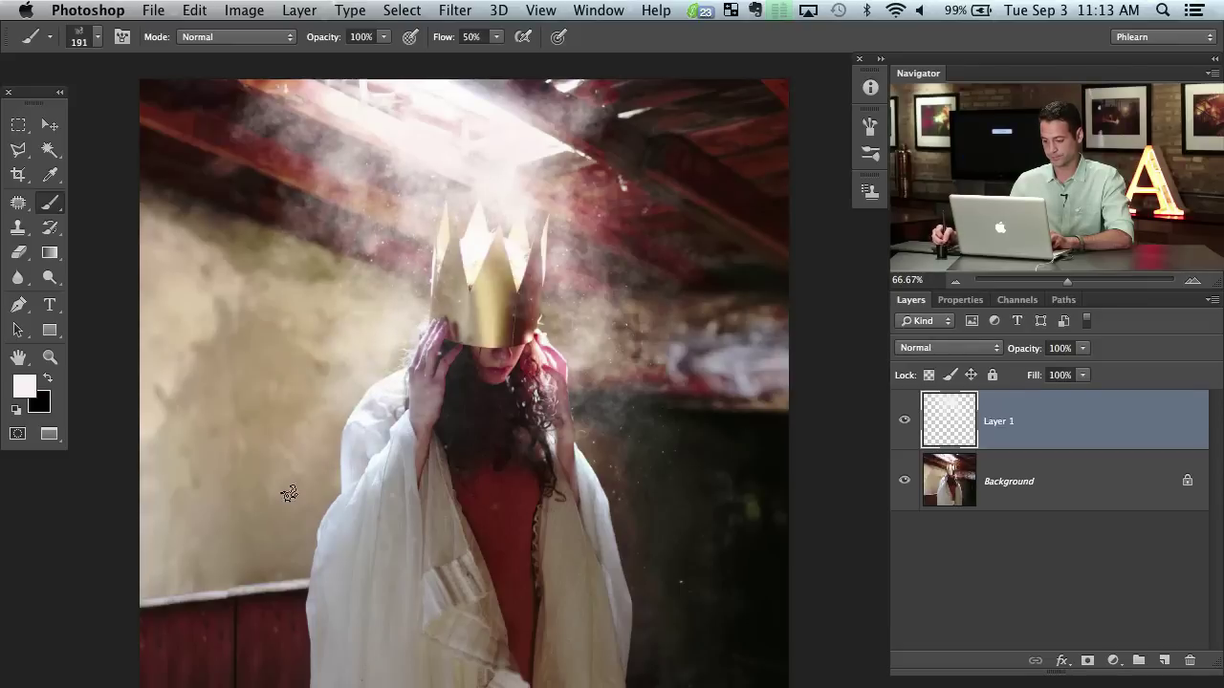
{"action": "left_click_drag", "start_coordinate": [414, 367], "coordinate": [358, 367]}
{"action": "left_click_drag", "start_coordinate": [530, 346], "coordinate": [532, 344]}
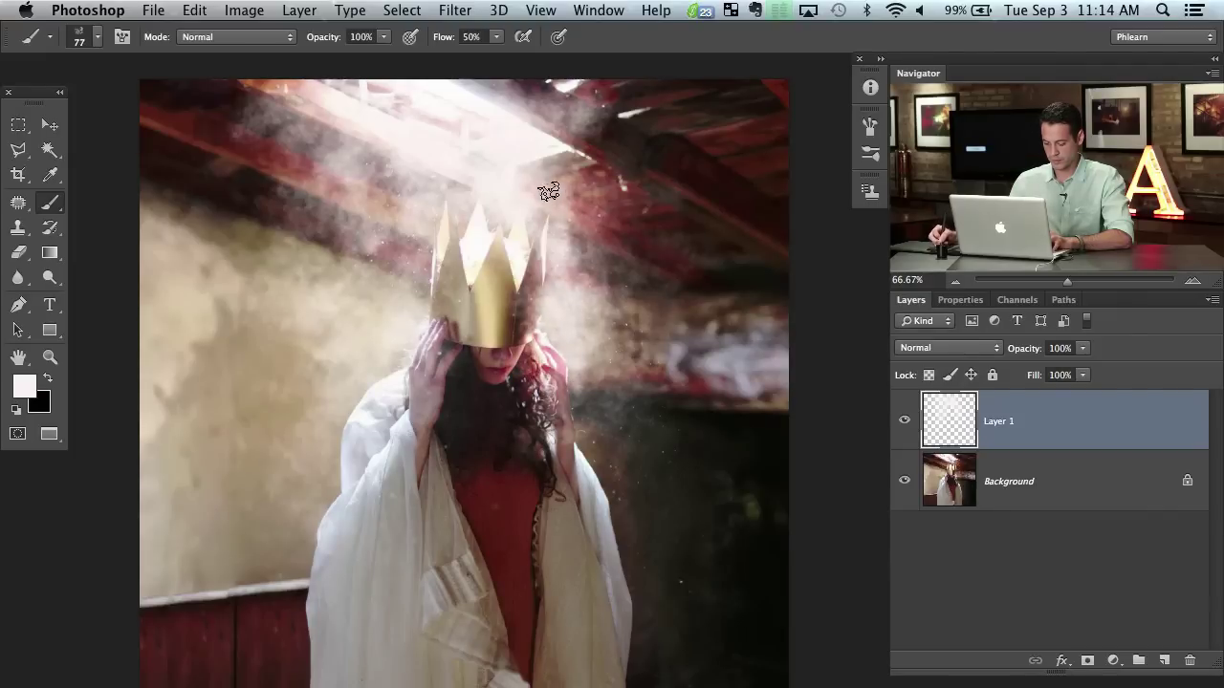
Erase excess fog near the roof beams at 135 px and compare the photo with Layer 1 hidden and shown
{"action": "key", "text": "e"}
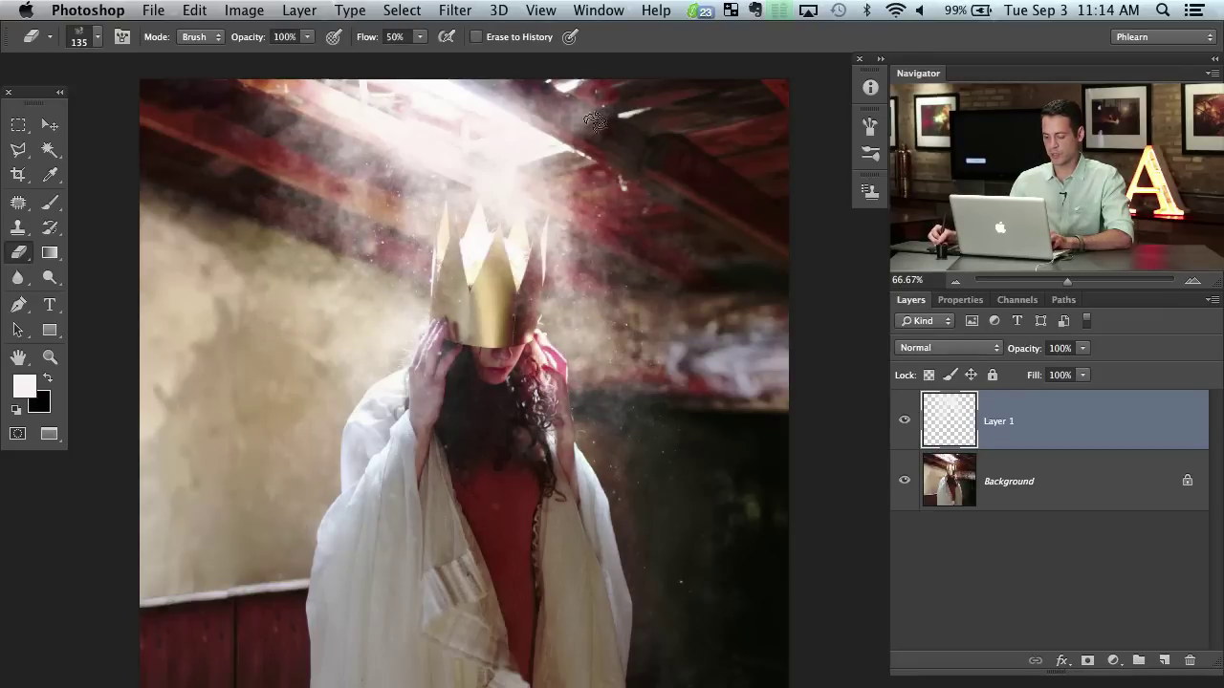
{"action": "left_click", "coordinate": [904, 421]}
{"action": "left_click", "coordinate": [905, 421]}
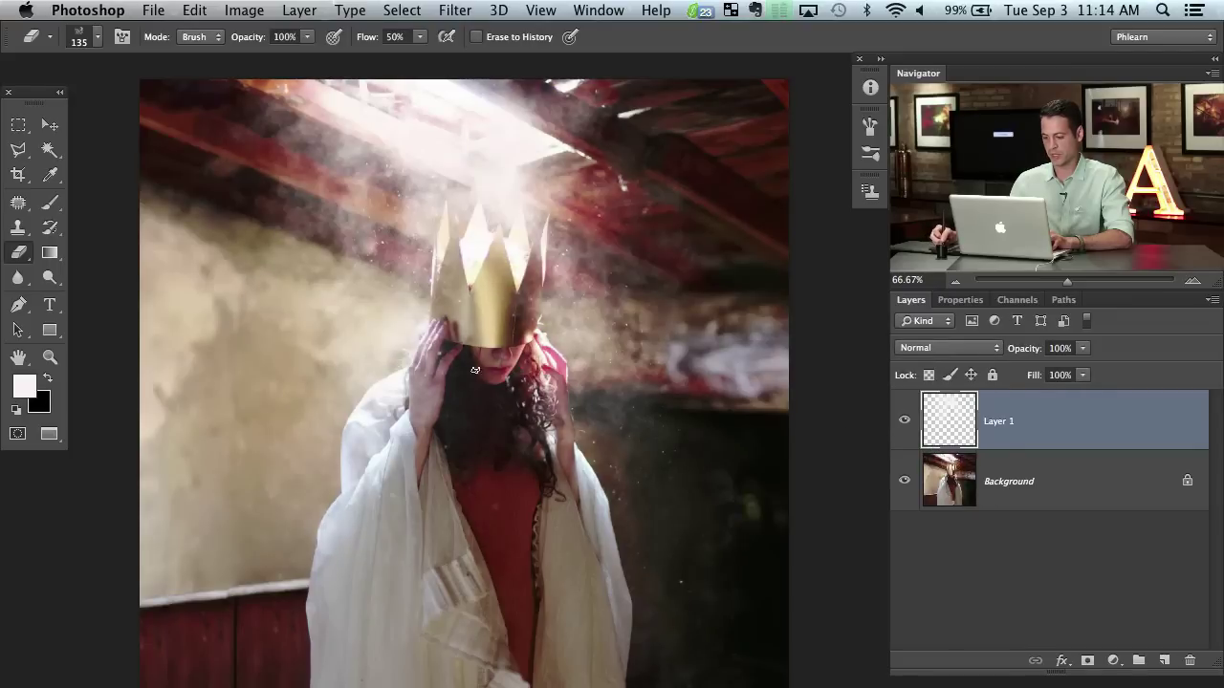
{"action": "left_click", "coordinate": [903, 421]}
{"action": "left_click", "coordinate": [904, 422]}
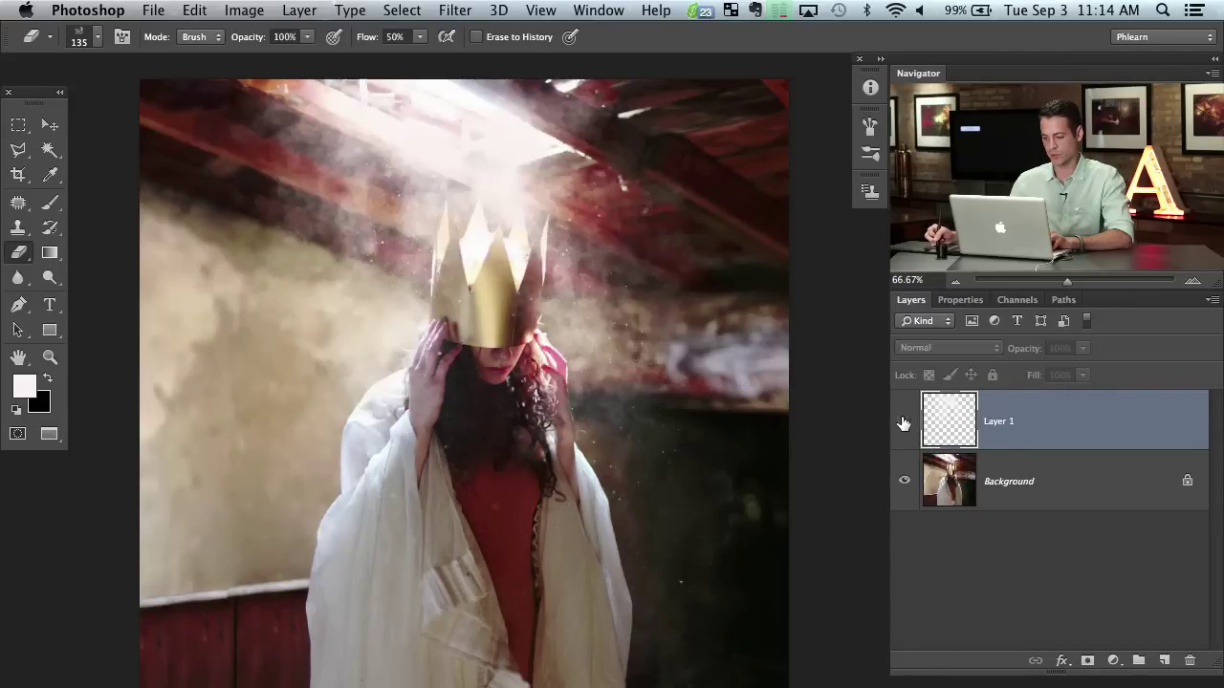
{"action": "left_click", "coordinate": [904, 421]}
{"action": "left_click", "coordinate": [903, 422]}
{"action": "left_click", "coordinate": [904, 422]}
{"action": "left_click", "coordinate": [903, 422]}
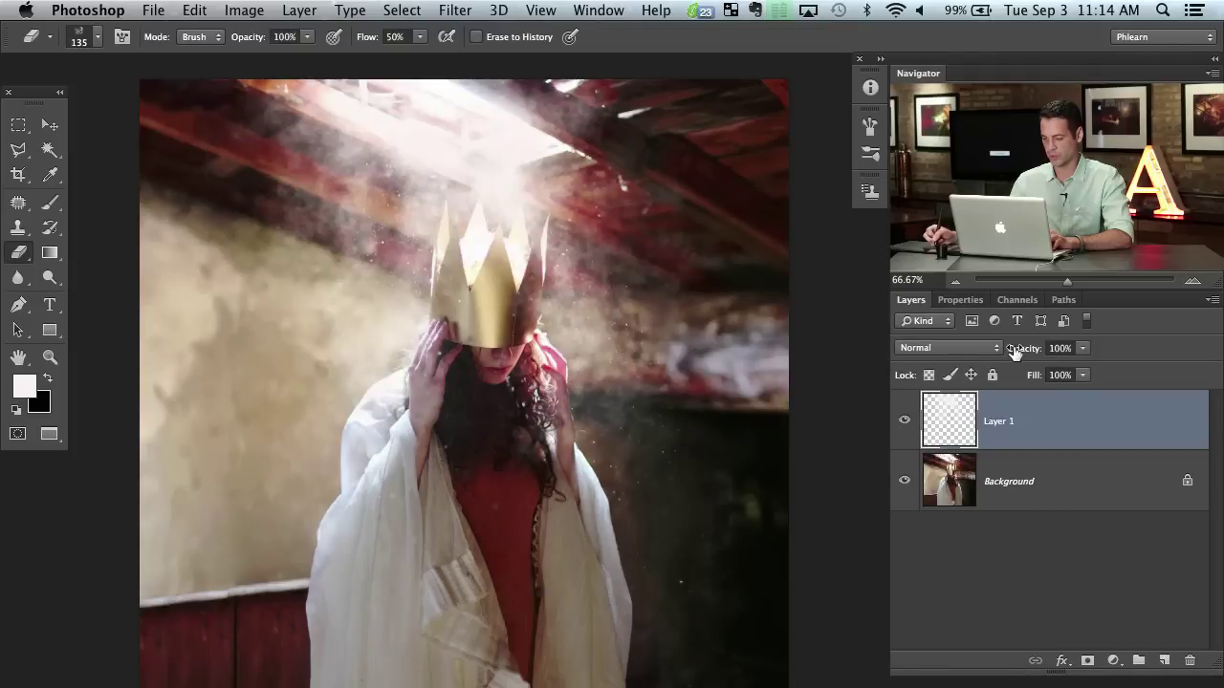
Lower Layer 1's opacity to 81% and compare the photo with the fog hidden and shown
{"action": "left_click_drag", "start_coordinate": [1013, 351], "coordinate": [1002, 354]}
{"action": "left_click", "coordinate": [904, 422]}
{"action": "left_click", "coordinate": [904, 421]}
{"action": "left_click", "coordinate": [904, 422]}
{"action": "left_click", "coordinate": [904, 422]}
{"action": "left_click", "coordinate": [904, 422]}
{"action": "left_click", "coordinate": [911, 422]}
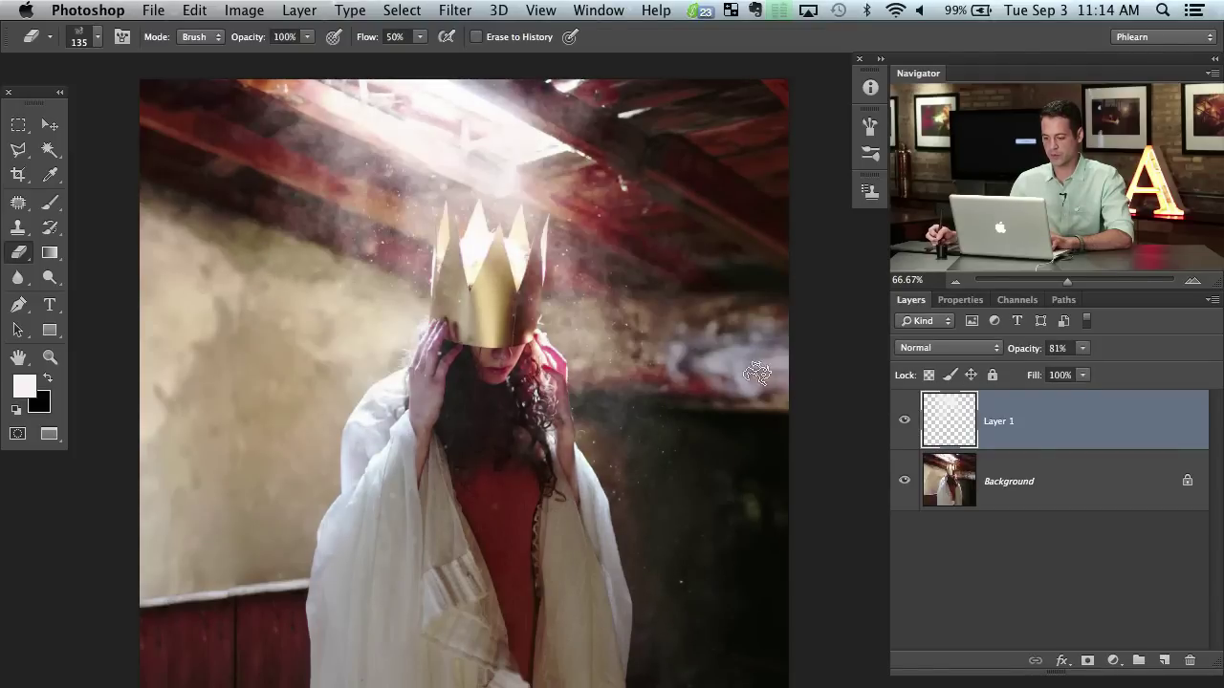
Display the finished foggy photo in full-screen mode without the interface
{"action": "left_click_drag", "start_coordinate": [592, 326], "coordinate": [607, 324]}
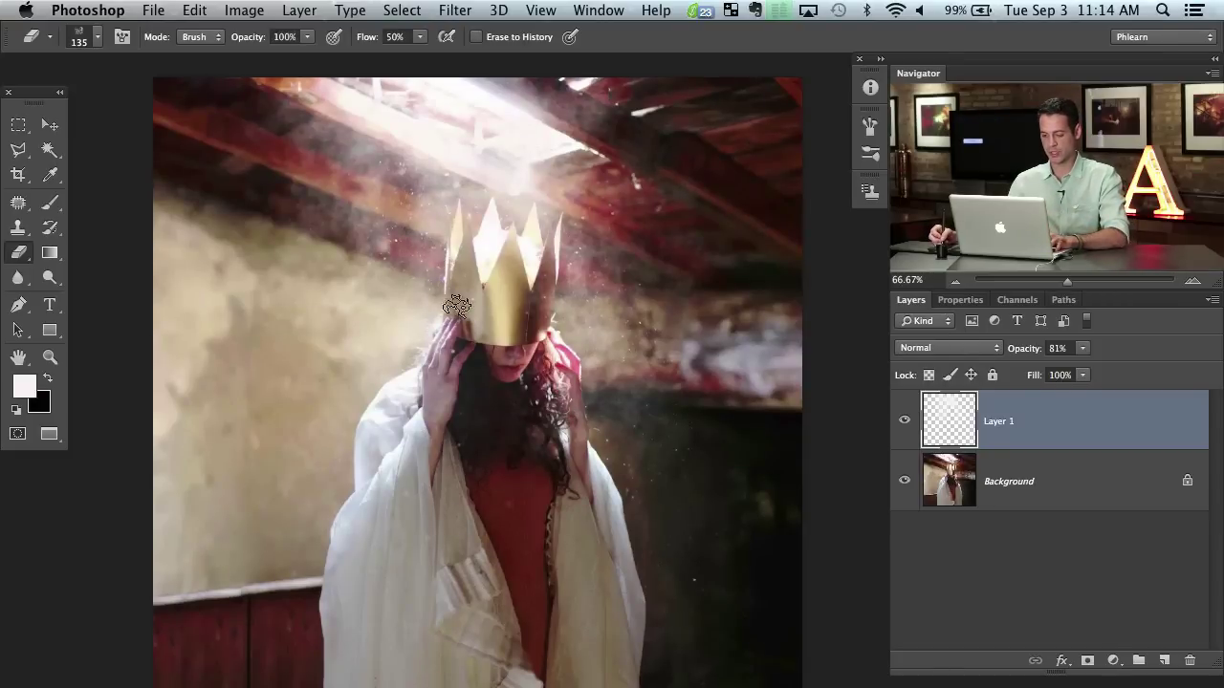
{"action": "key", "text": "super+Tab"}
{"action": "key", "text": "super+Tab"}
{"action": "key", "text": "super+Tab"}
{"action": "key", "text": "f"}
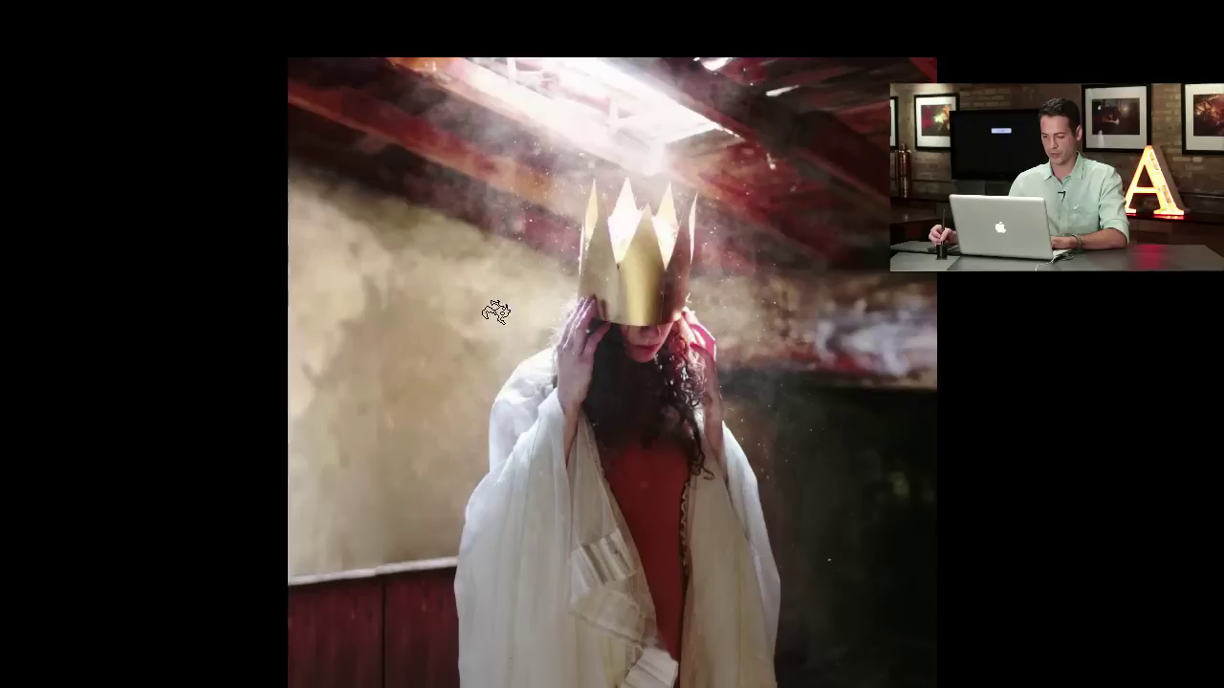
In the Untitled-3 fog texture document, add a new layer and fill it with the off-white foreground color
{"action": "key", "text": "f"}
{"action": "left_click", "coordinate": [782, 179]}
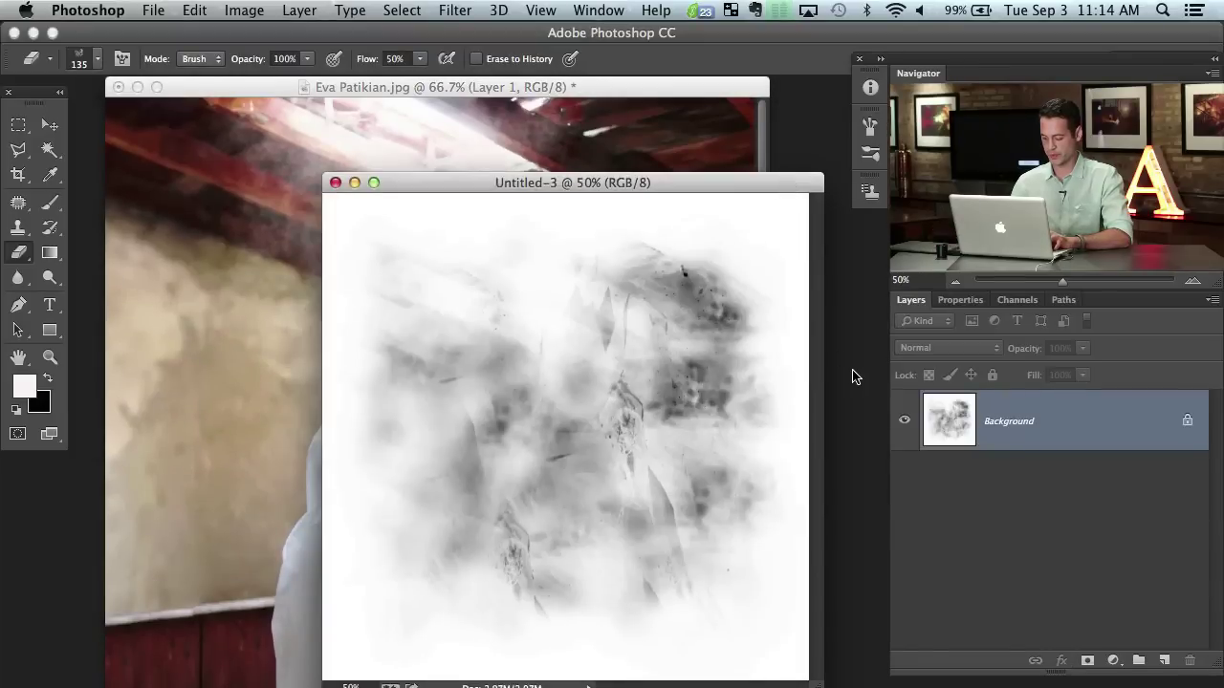
{"action": "key", "text": "super+shift+alt+n"}
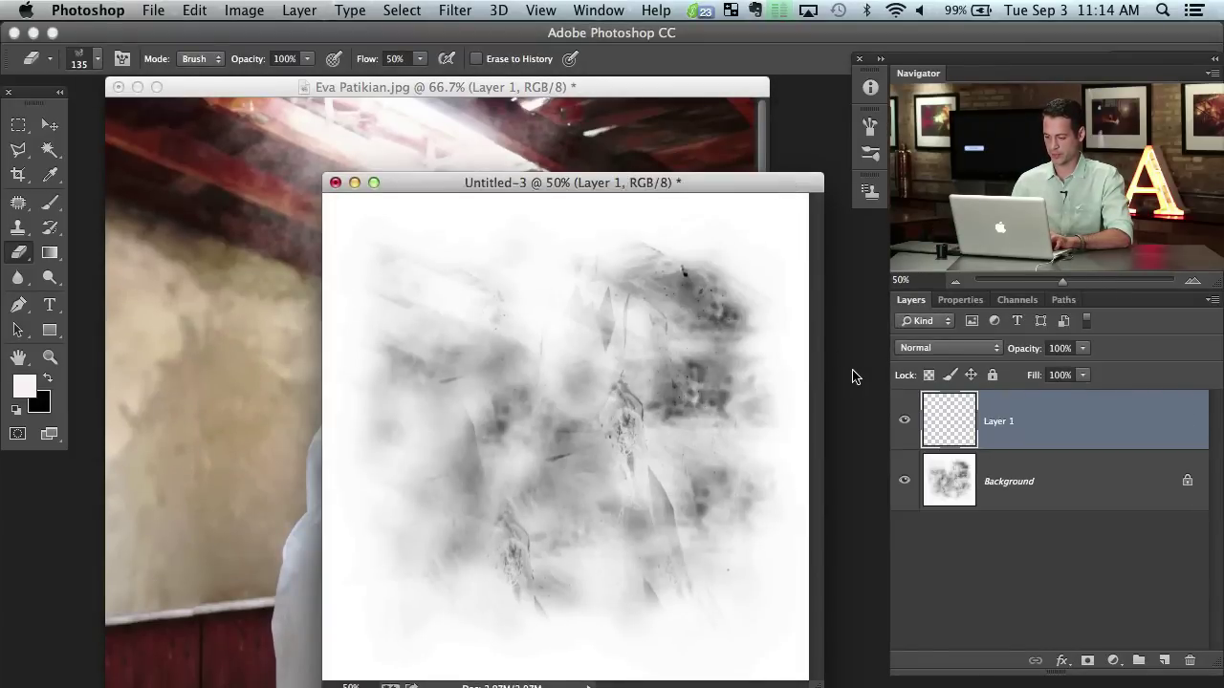
{"action": "key", "text": "super+BackSpace"}
{"action": "key", "text": "super+equal"}
{"action": "key", "text": "alt+BackSpace"}
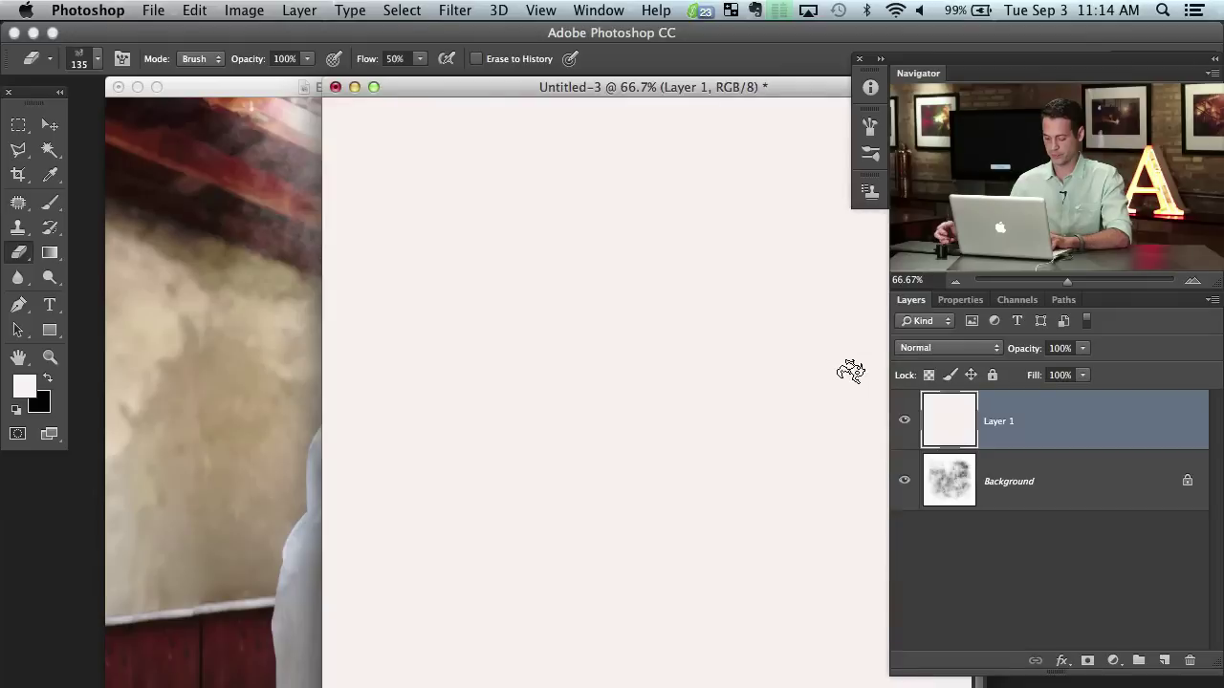
Paint scattered black dust specks across the off-white Layer 1, varying the brush size between about 48 and 25 px
{"action": "key", "text": "f"}
{"action": "left_click_drag", "start_coordinate": [517, 390], "coordinate": [478, 383], "text": "ctrl+alt"}
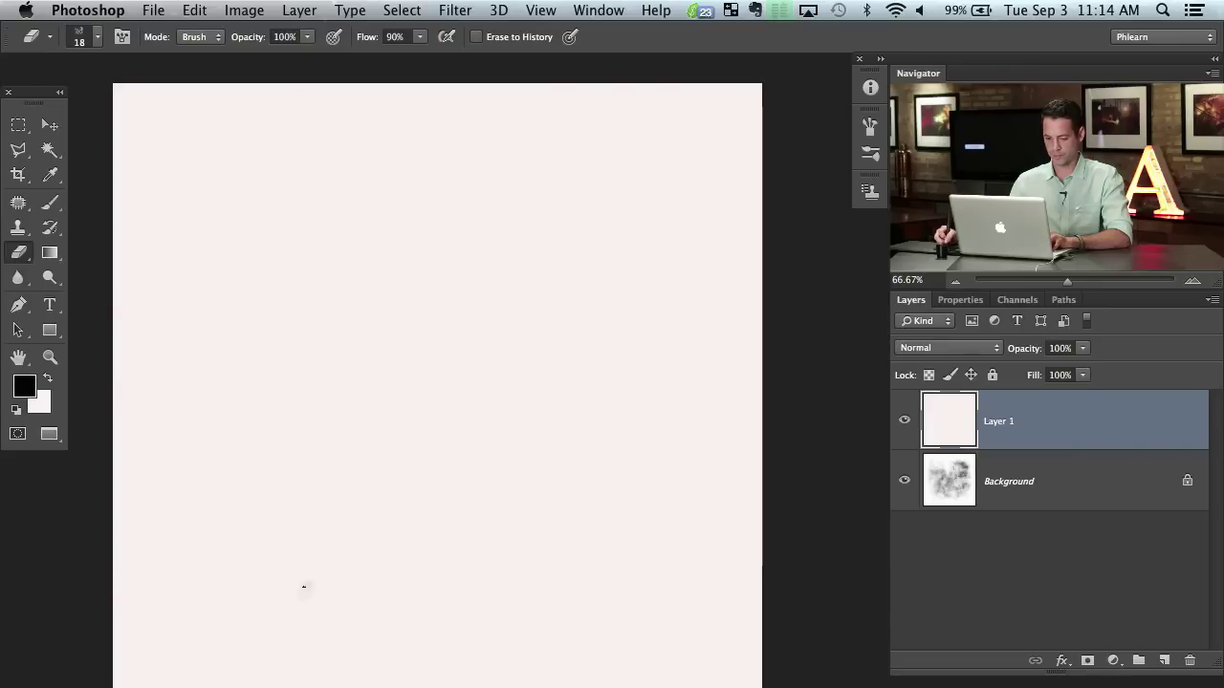
{"action": "key", "text": "b"}
{"action": "left_click_drag", "start_coordinate": [317, 581], "coordinate": [308, 582], "text": "ctrl+alt"}
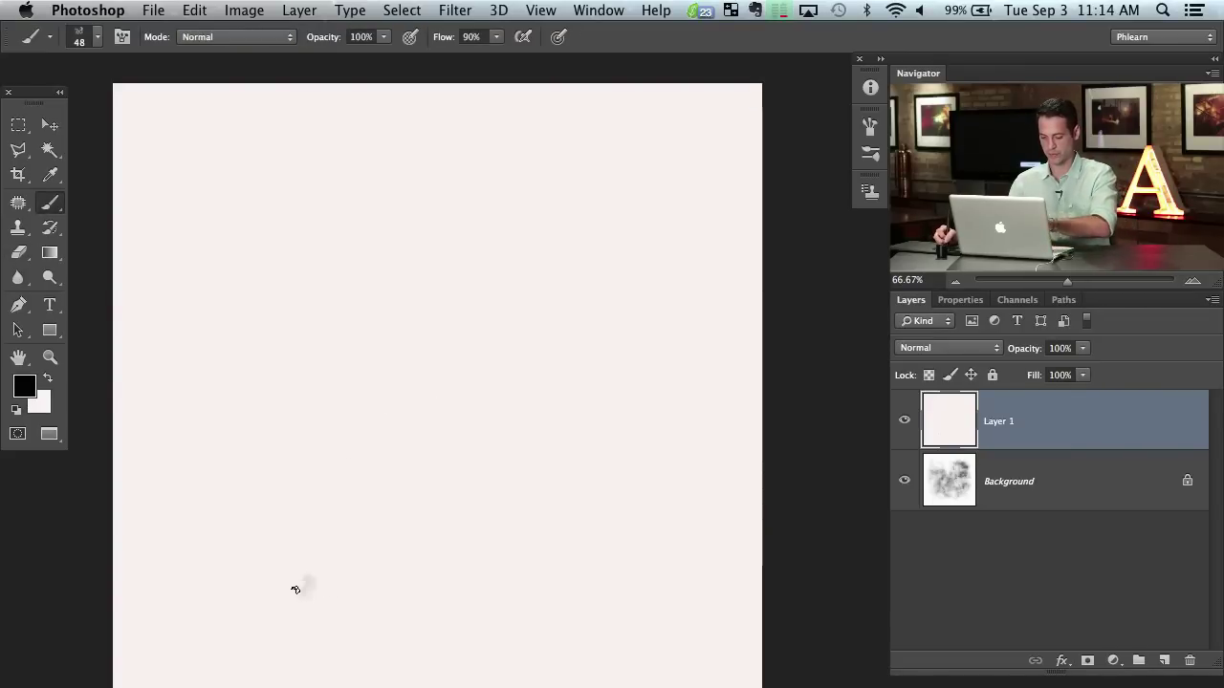
{"action": "left_click_drag", "start_coordinate": [484, 437], "coordinate": [482, 448], "text": "ctrl+alt"}
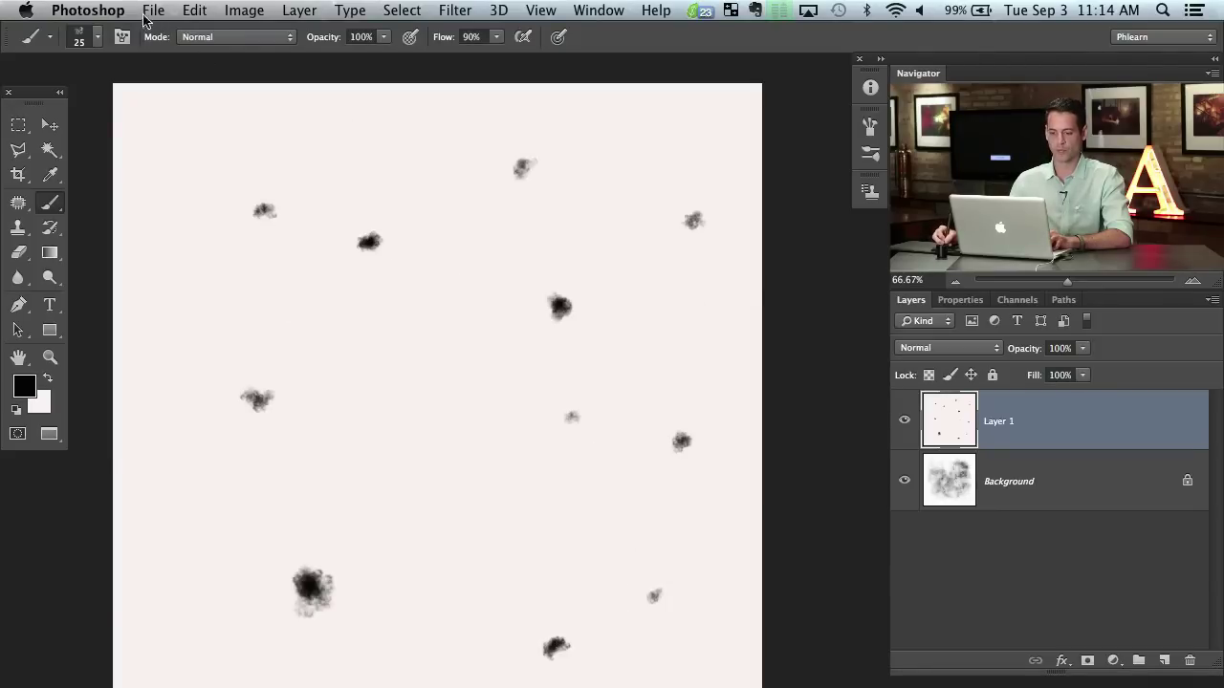
Define the speckled canvas as a brush preset named "dust"
{"action": "left_click", "coordinate": [197, 12]}
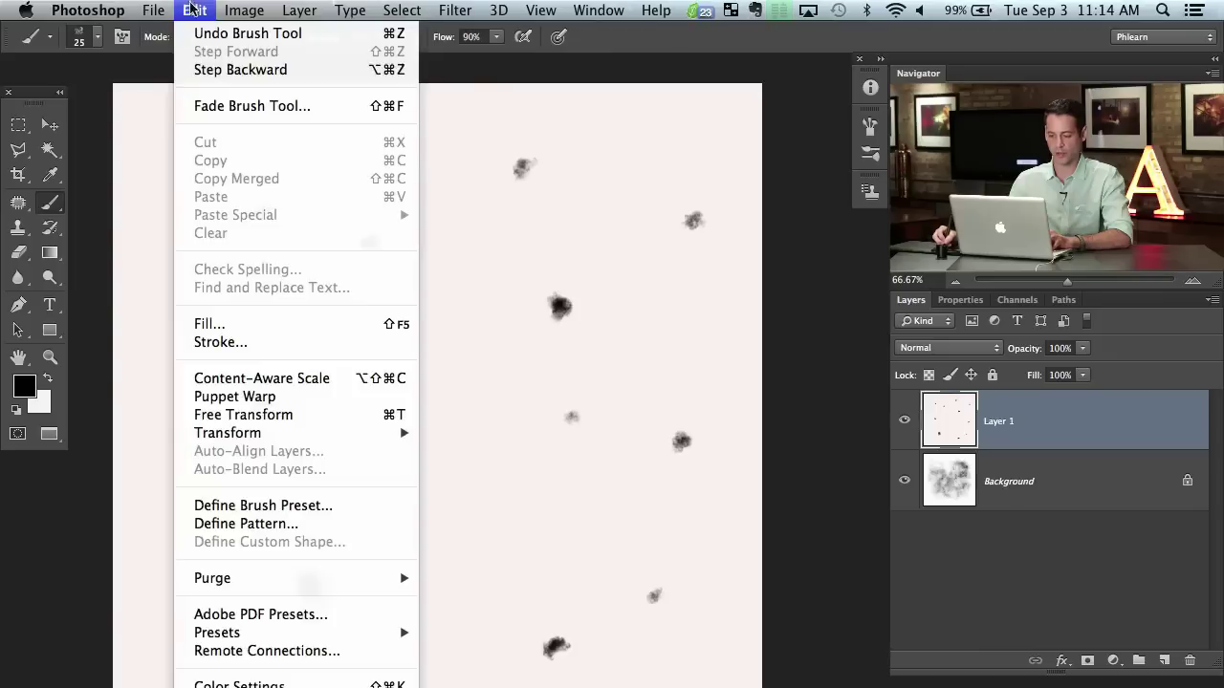
{"action": "left_click", "coordinate": [298, 506]}
{"action": "type", "text": "dust"}
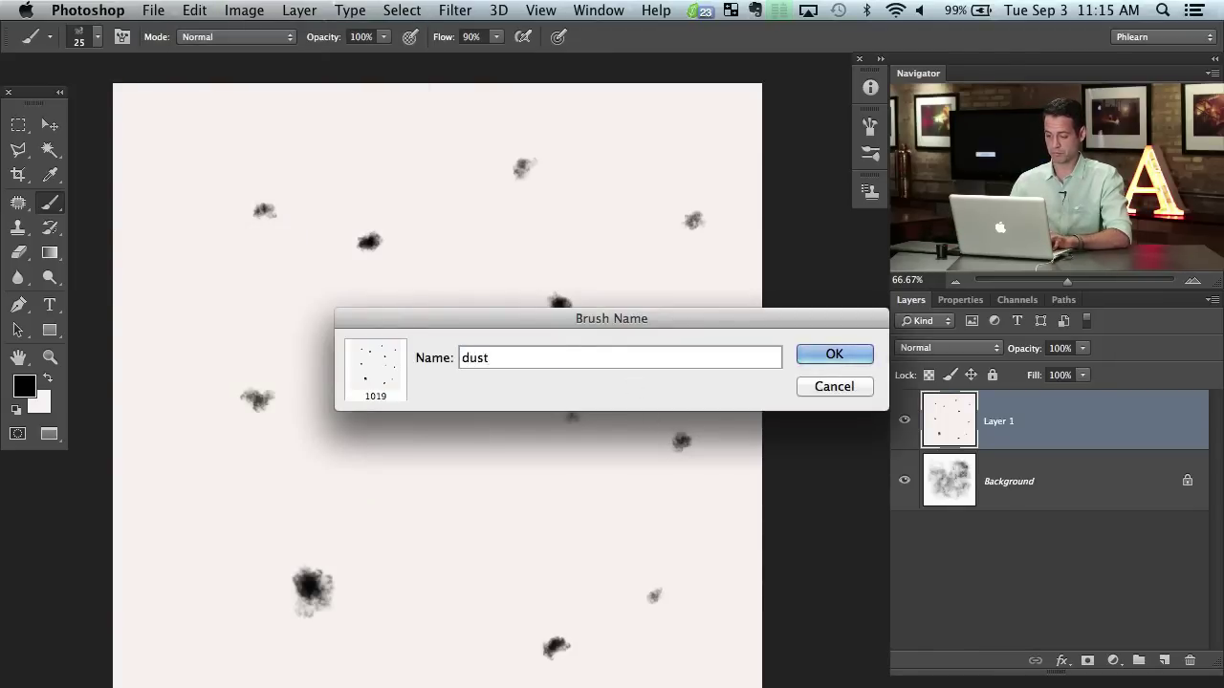
{"action": "key", "text": "Return"}
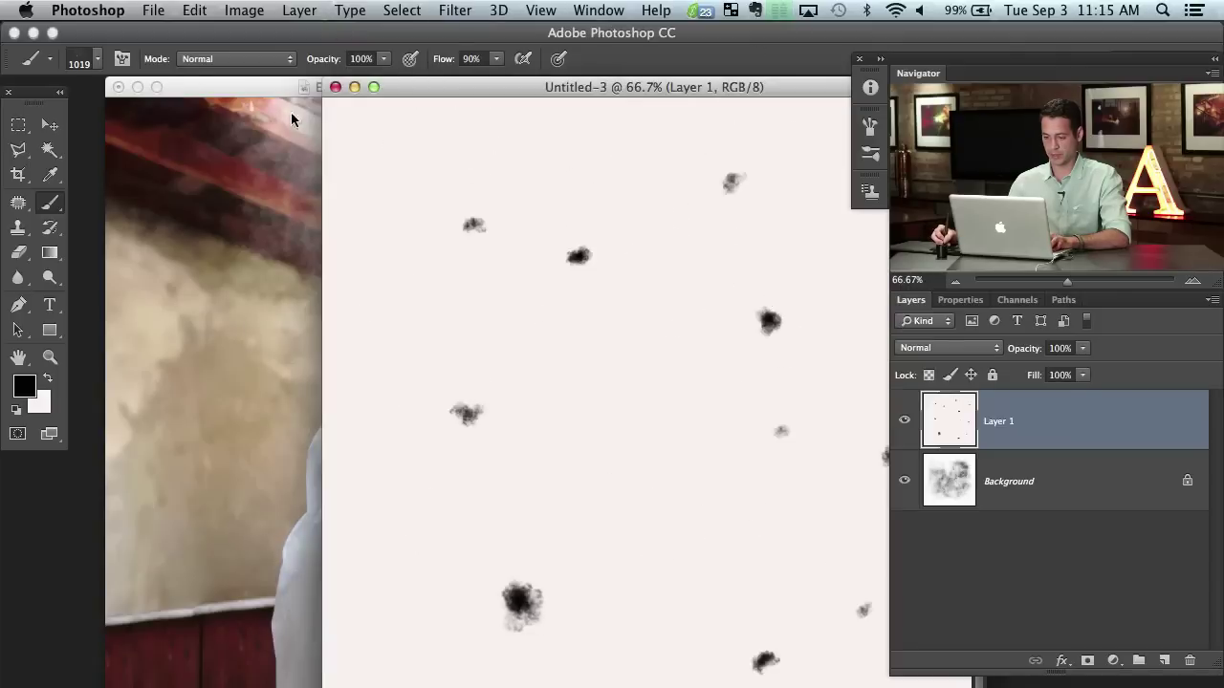
Return to the crowned-woman photo, reduce the dust brush to 558 px and add a new layer above the fog
{"action": "left_click", "coordinate": [292, 118]}
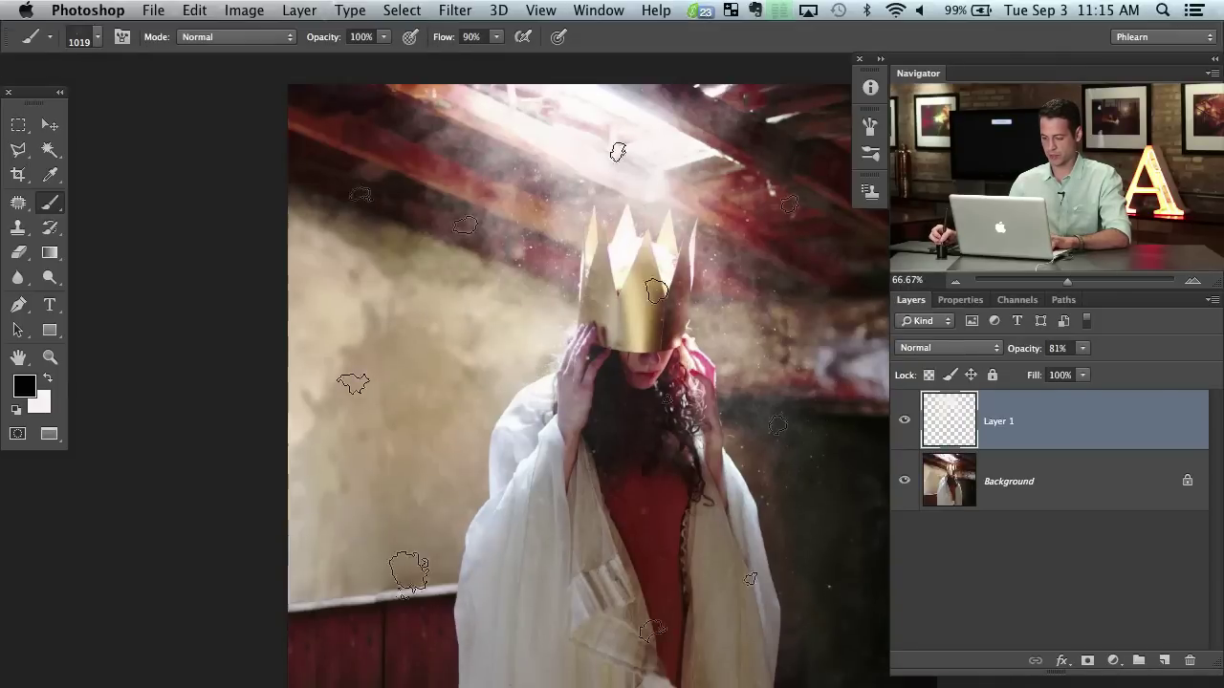
{"action": "left_click_drag", "start_coordinate": [567, 411], "coordinate": [244, 415]}
{"action": "key", "text": "super+shift+alt+n"}
Enable Shape Dynamics with 100% Size Jitter and Scattering for the dust brush, and set its size to 241 px
{"action": "left_click", "coordinate": [598, 10]}
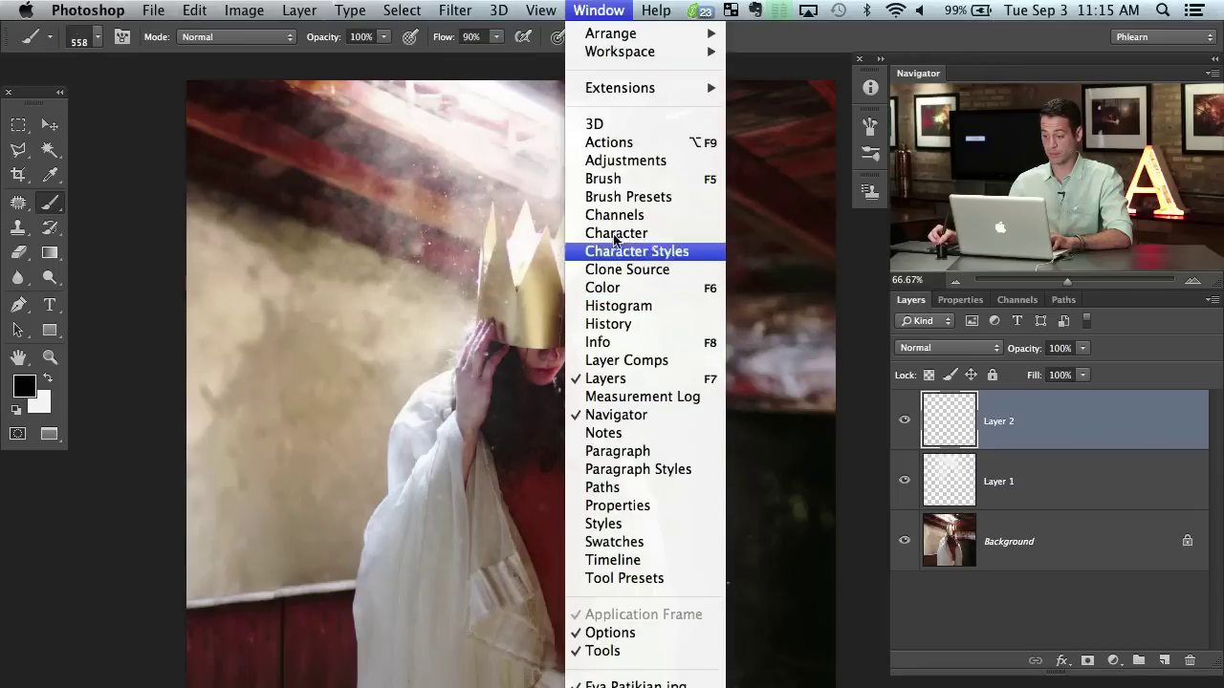
{"action": "left_click", "coordinate": [612, 179]}
{"action": "scroll", "coordinate": [402, 392], "scroll_direction": "right", "scroll_amount": 6}
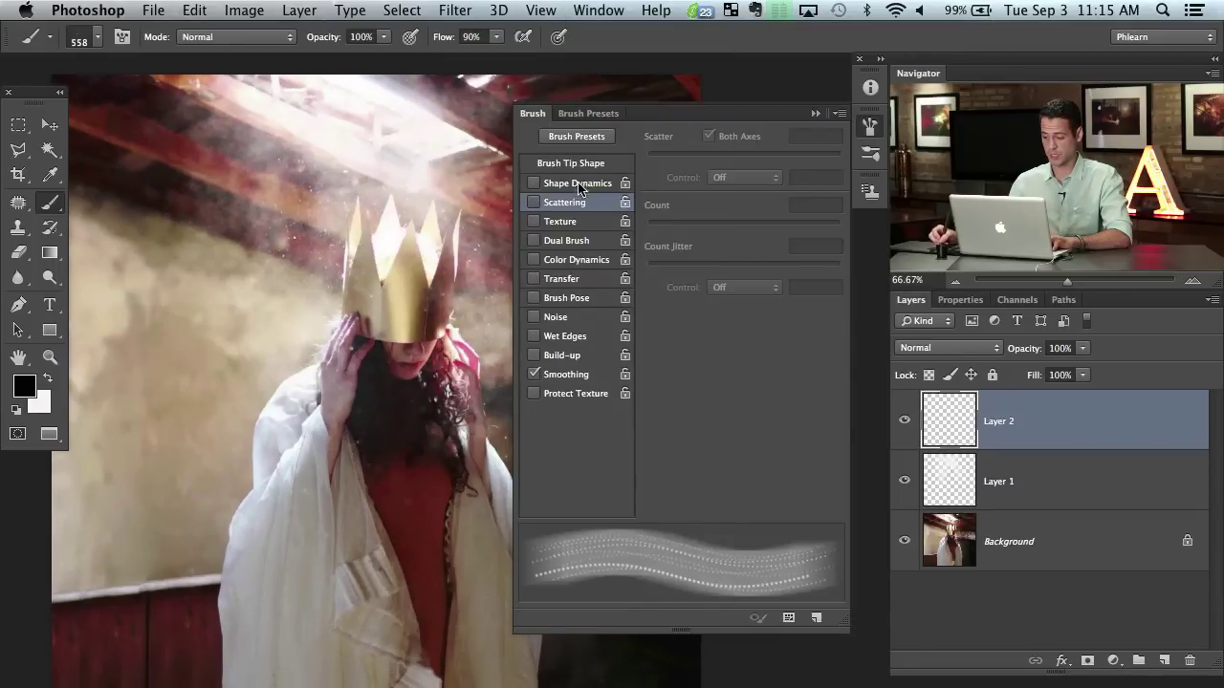
{"action": "left_click", "coordinate": [577, 183]}
{"action": "mouse_move", "coordinate": [770, 156]}
{"action": "left_mouse_down"}
{"action": "mouse_move", "coordinate": [730, 156]}
{"action": "mouse_move", "coordinate": [860, 167]}
{"action": "left_mouse_up"}
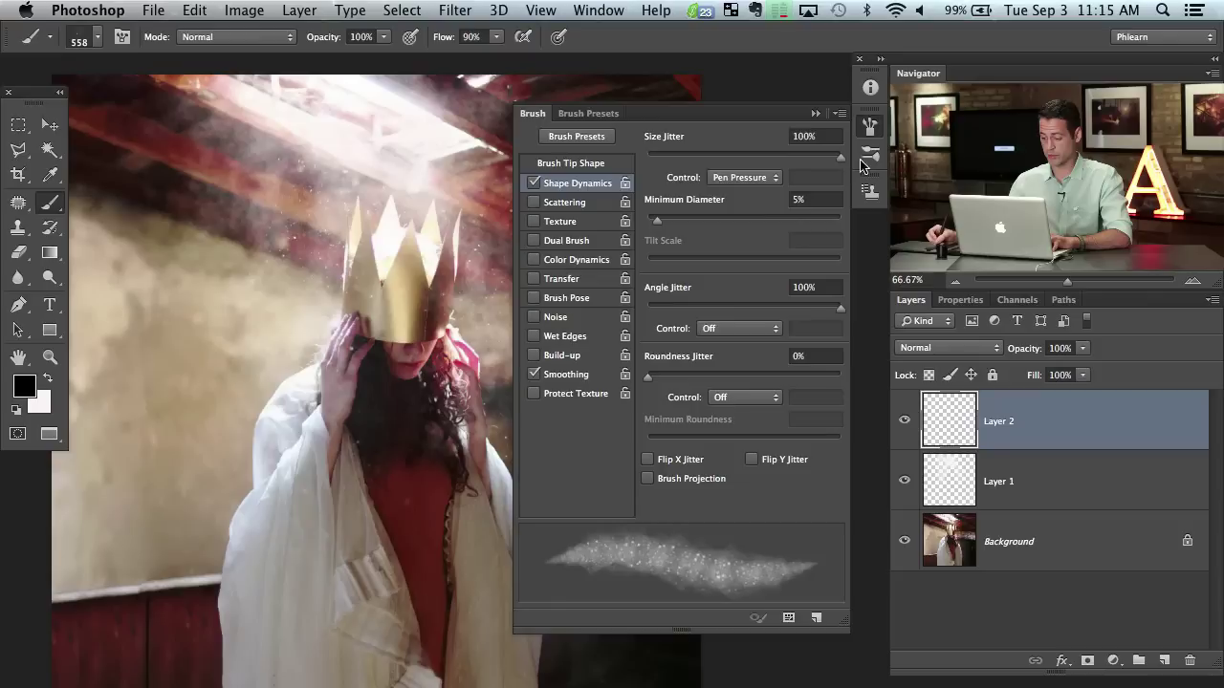
{"action": "left_click_drag", "start_coordinate": [363, 422], "coordinate": [262, 422]}
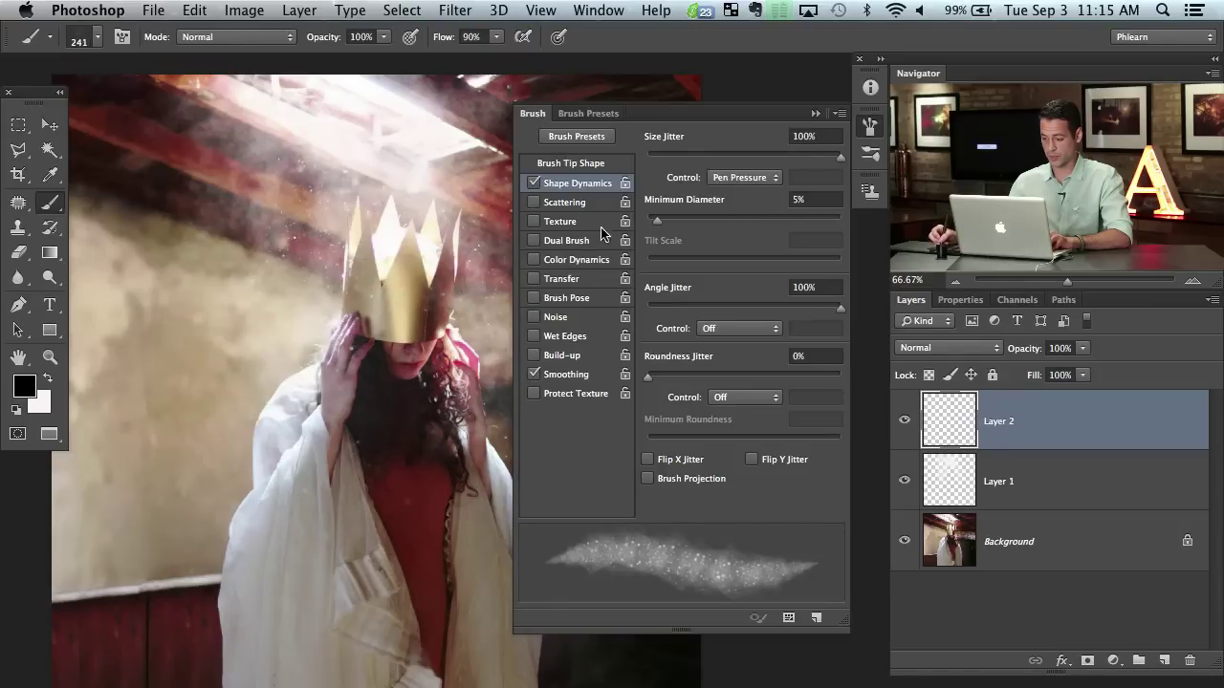
{"action": "left_click", "coordinate": [533, 203]}
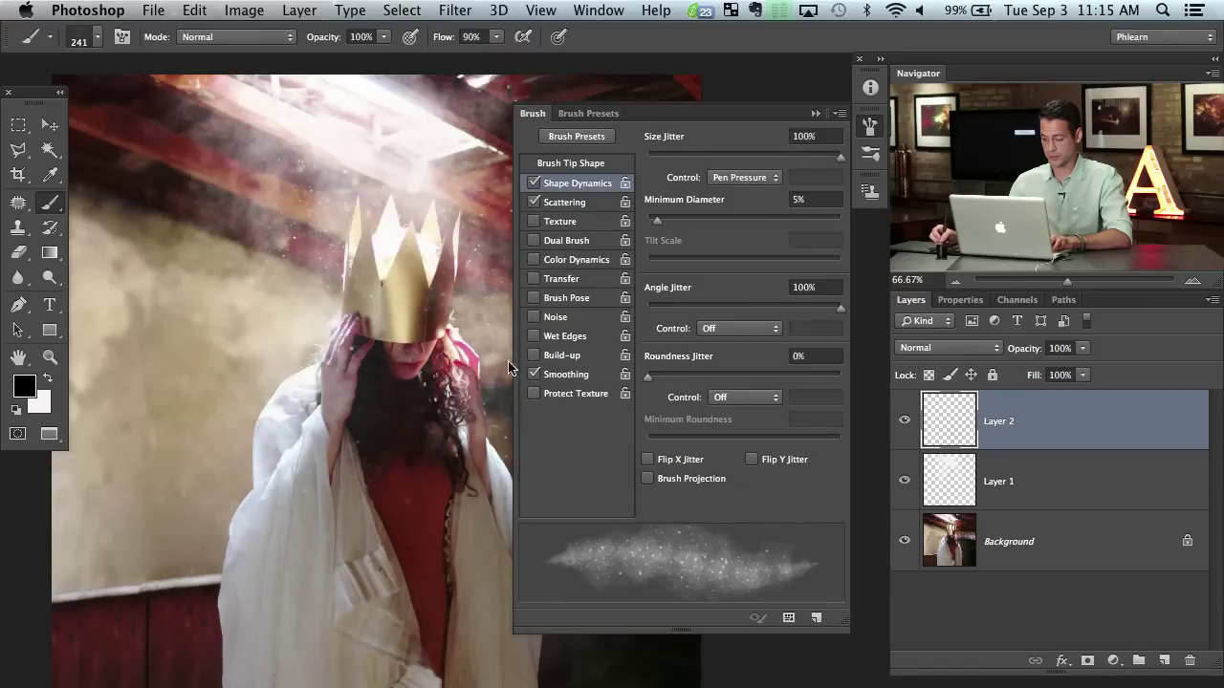
Test the dust brush in black on Layer 2 over the wall and the robe, and close the brush settings
{"action": "key", "text": "super+Tab"}
{"action": "left_click_drag", "start_coordinate": [316, 435], "coordinate": [248, 516]}
{"action": "key", "text": "ctrl+z"}
{"action": "mouse_move", "coordinate": [287, 460]}
{"action": "left_mouse_down"}
{"action": "mouse_move", "coordinate": [249, 459]}
{"action": "mouse_move", "coordinate": [259, 545]}
{"action": "mouse_move", "coordinate": [287, 411]}
{"action": "mouse_move", "coordinate": [177, 421]}
{"action": "mouse_move", "coordinate": [220, 334]}
{"action": "mouse_move", "coordinate": [172, 373]}
{"action": "mouse_move", "coordinate": [163, 344]}
{"action": "mouse_move", "coordinate": [220, 345]}
{"action": "left_mouse_up"}
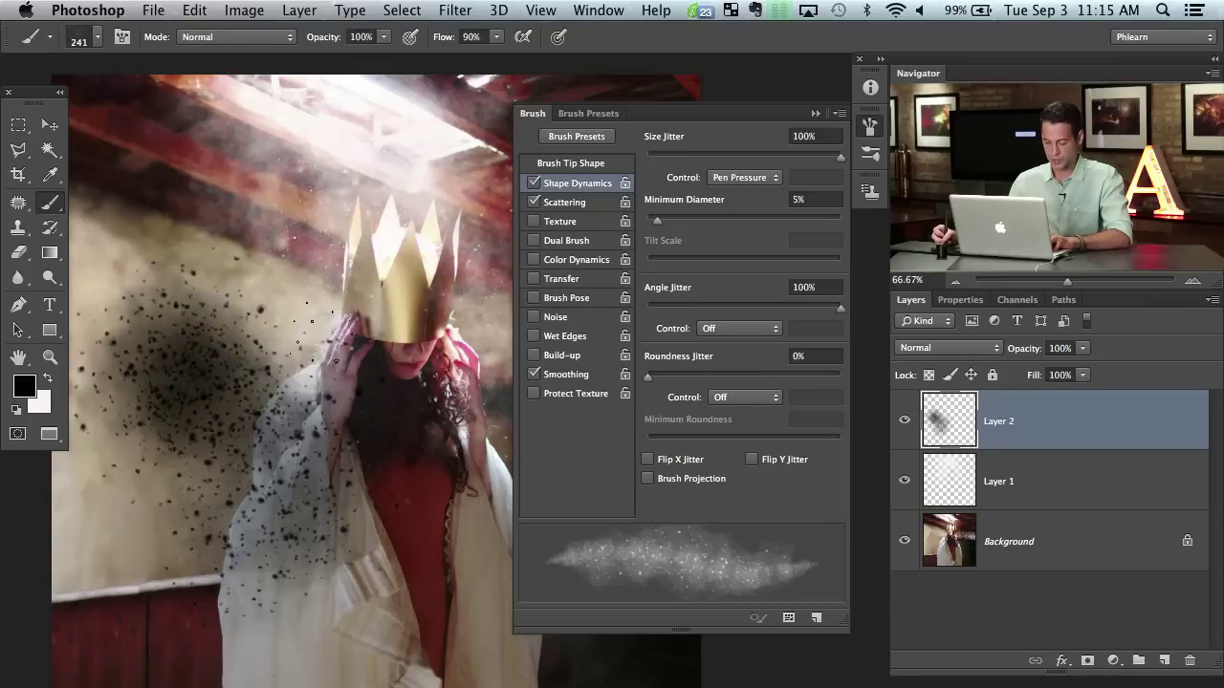
{"action": "left_click", "coordinate": [870, 137]}
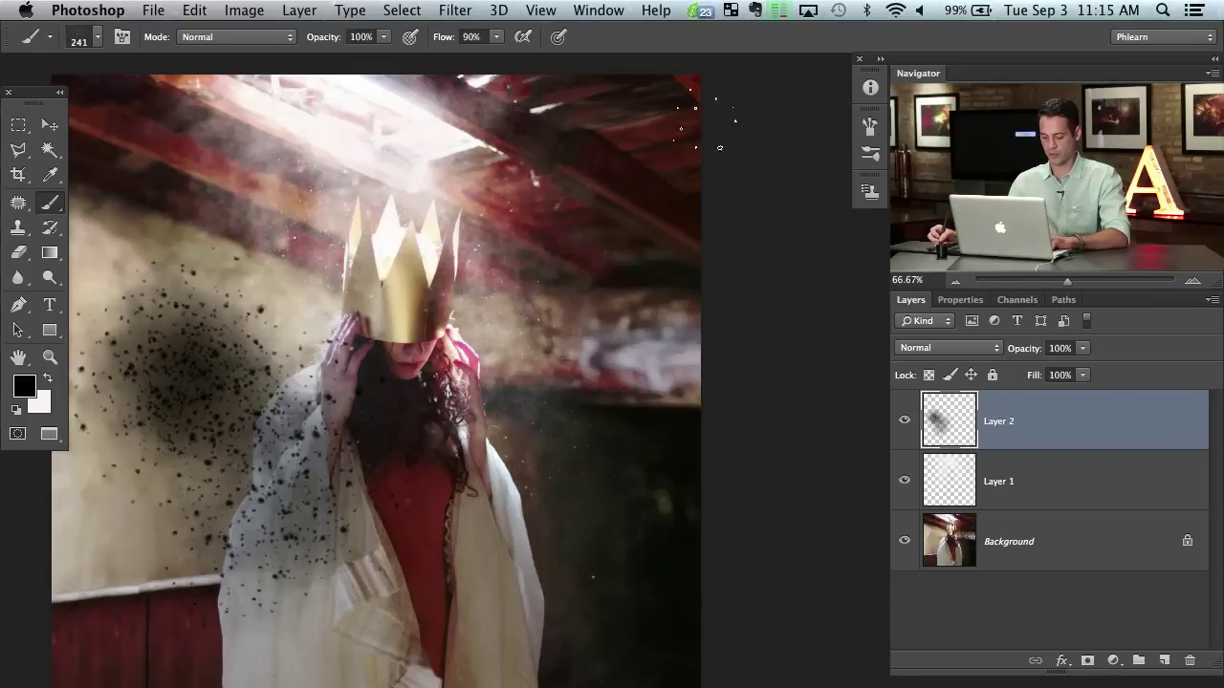
In Untitled-3, add a Levels adjustment above the specks and sample the off-white backdrop as the white point
{"action": "key", "text": "f"}
{"action": "key", "text": "f"}
{"action": "left_click", "coordinate": [808, 89]}
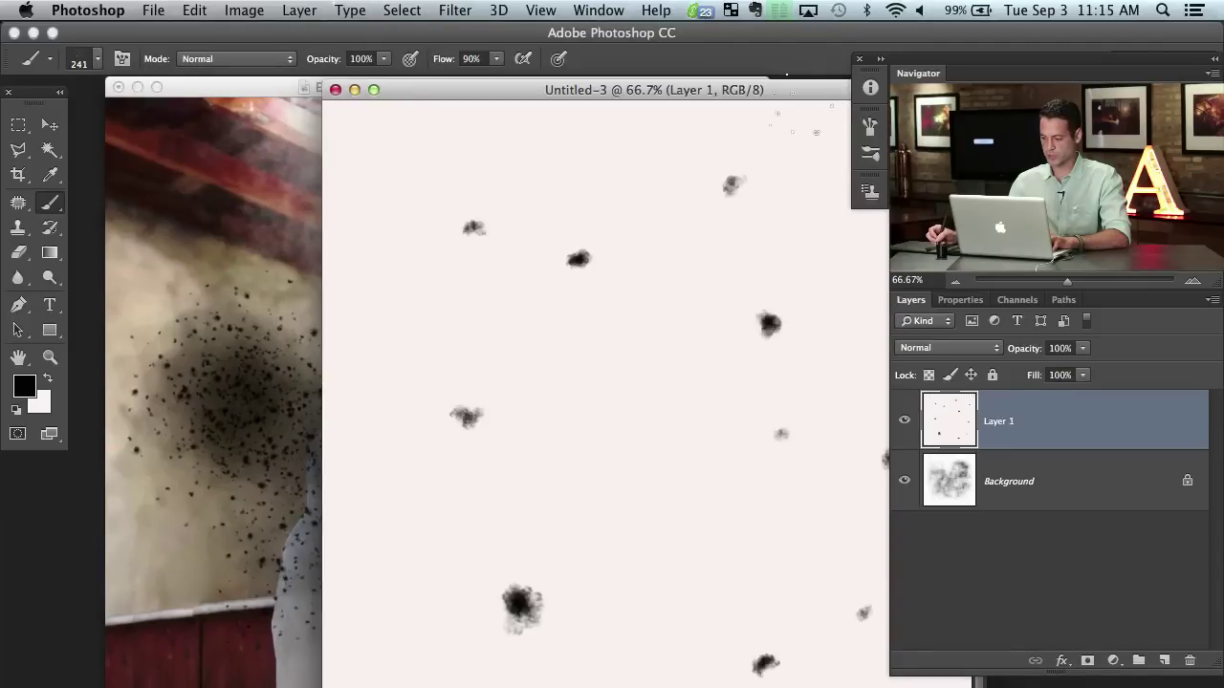
{"action": "key", "text": "f"}
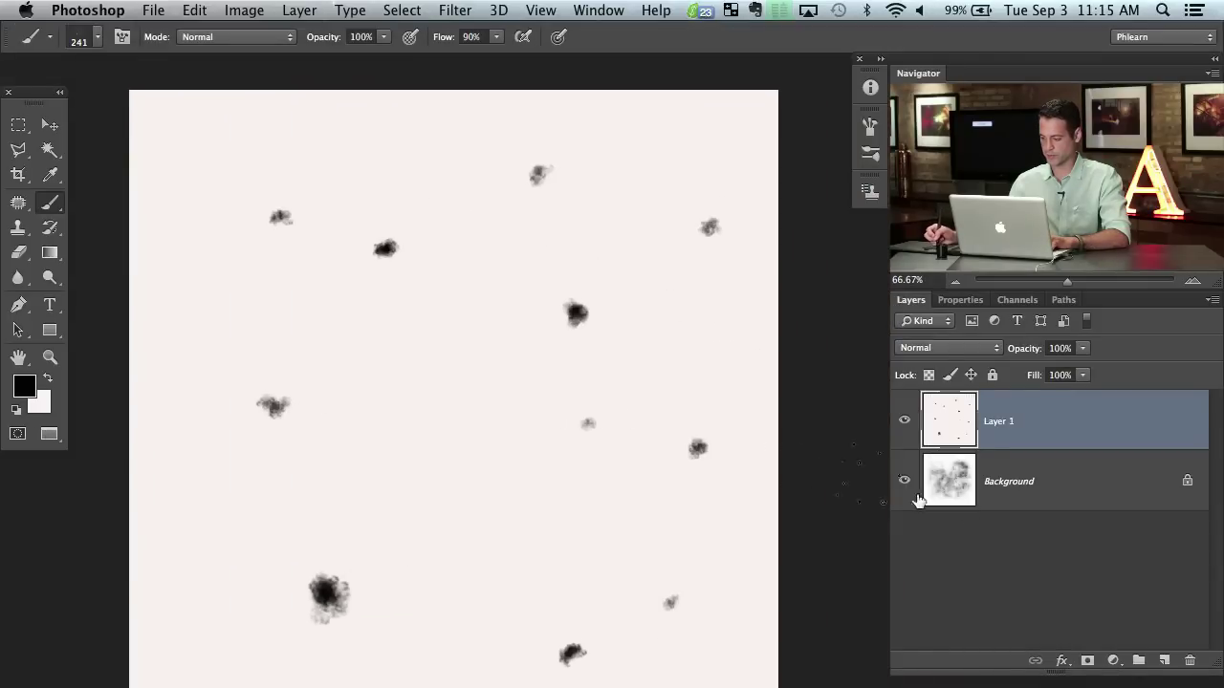
{"action": "left_click", "coordinate": [1113, 660]}
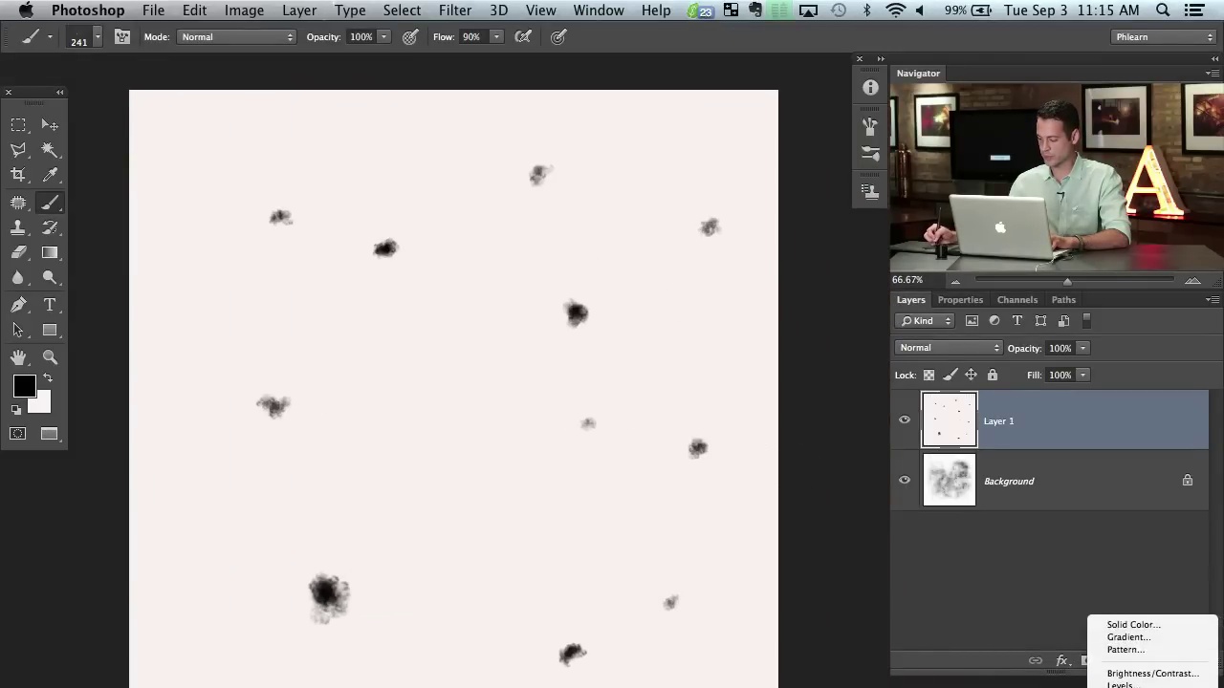
{"action": "left_click", "coordinate": [1120, 673]}
{"action": "left_click_drag", "start_coordinate": [939, 490], "coordinate": [822, 484]}
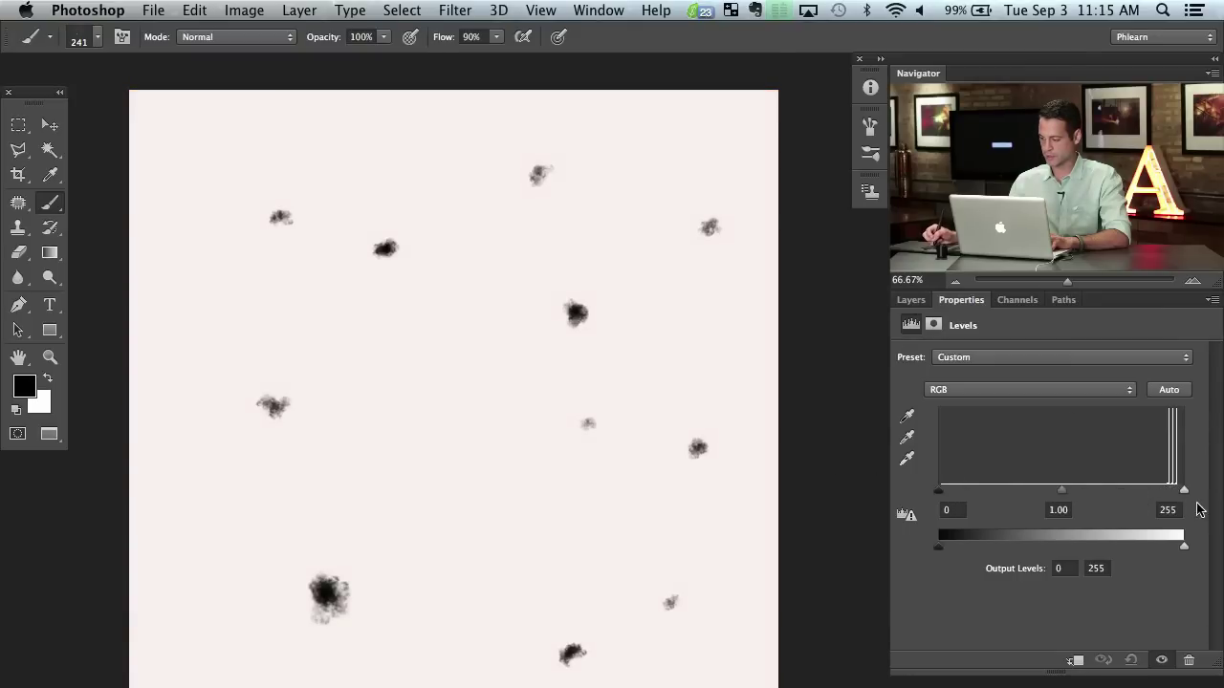
{"action": "left_click_drag", "start_coordinate": [1184, 493], "coordinate": [1216, 494]}
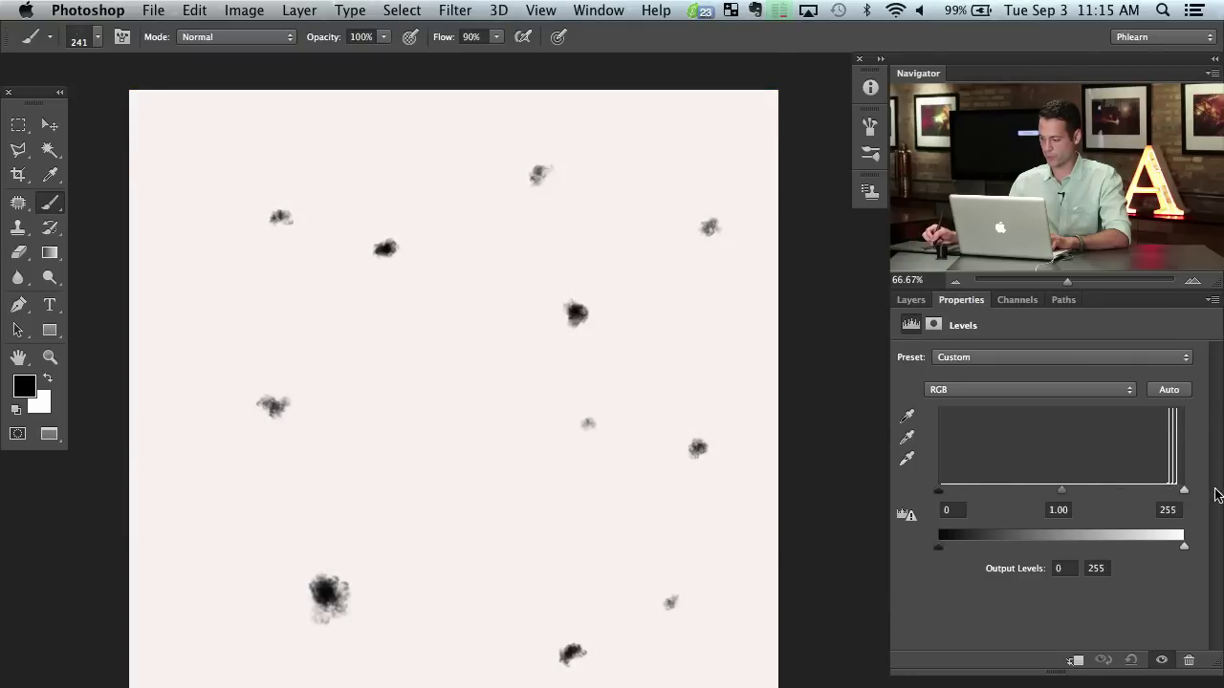
{"action": "left_click", "coordinate": [907, 459]}
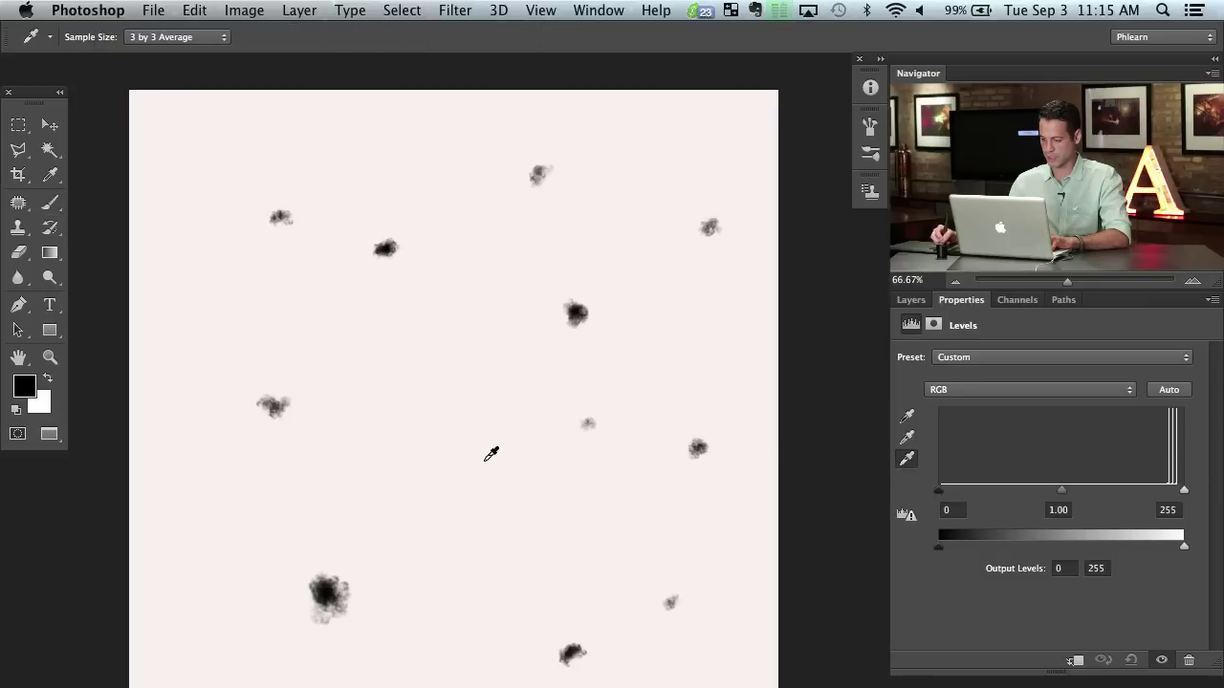
{"action": "left_click", "coordinate": [489, 453]}
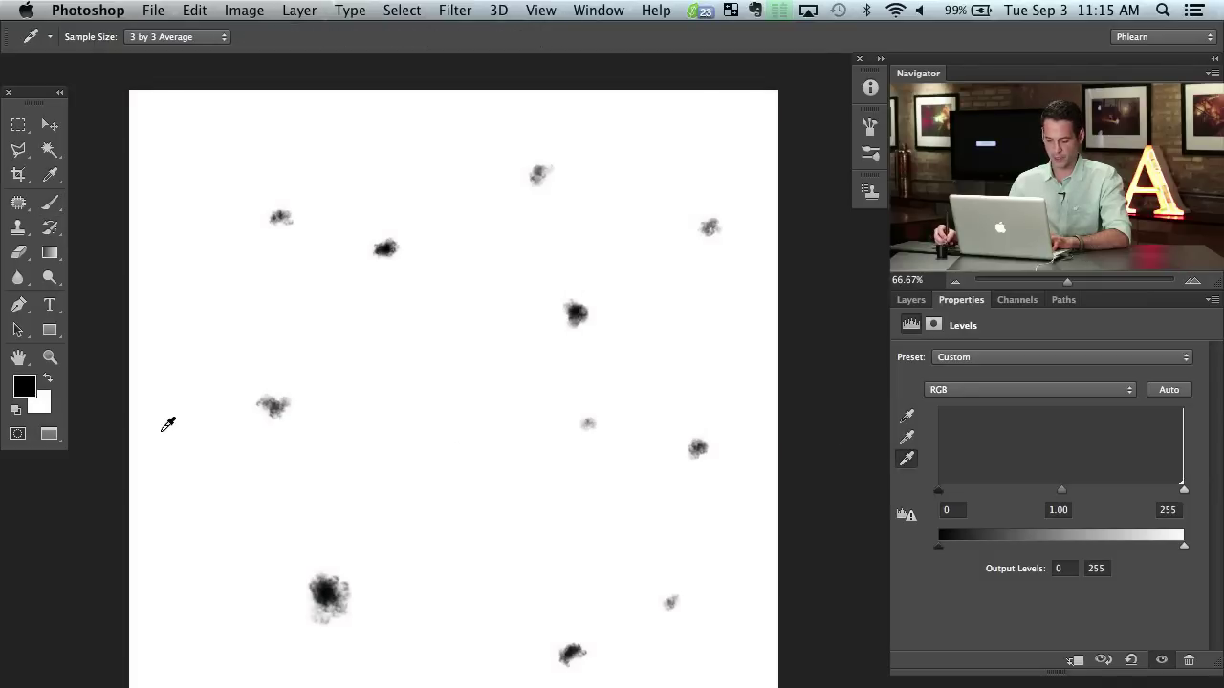
{"action": "key", "text": "x"}
{"action": "key", "text": "x"}
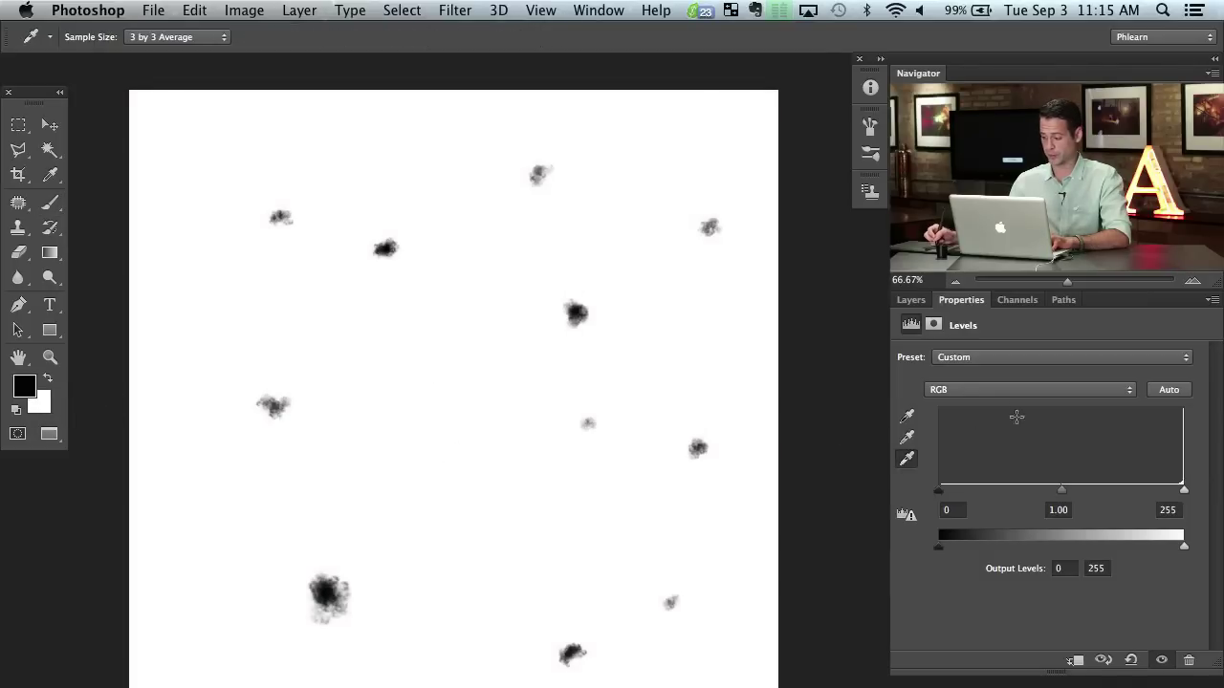
Merge Levels 1, Layer 1 and Background of the speck document into a single layer
{"action": "left_click", "coordinate": [187, 11]}
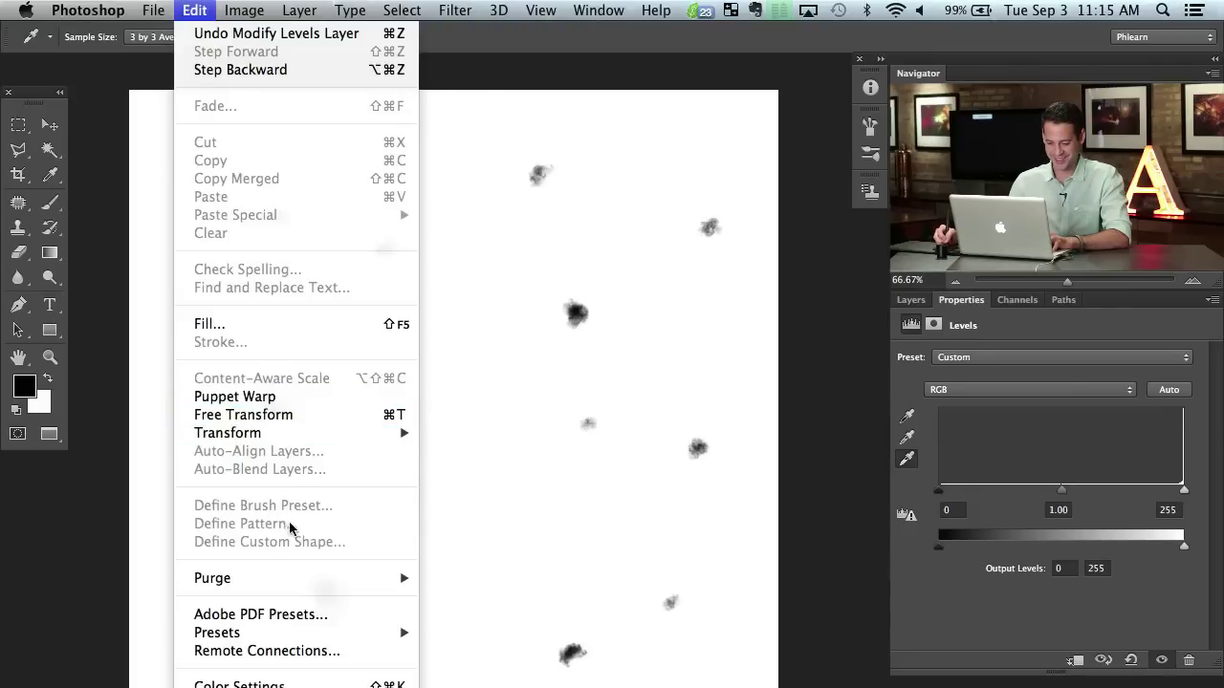
{"action": "left_click", "coordinate": [910, 311]}
{"action": "left_click", "coordinate": [911, 301]}
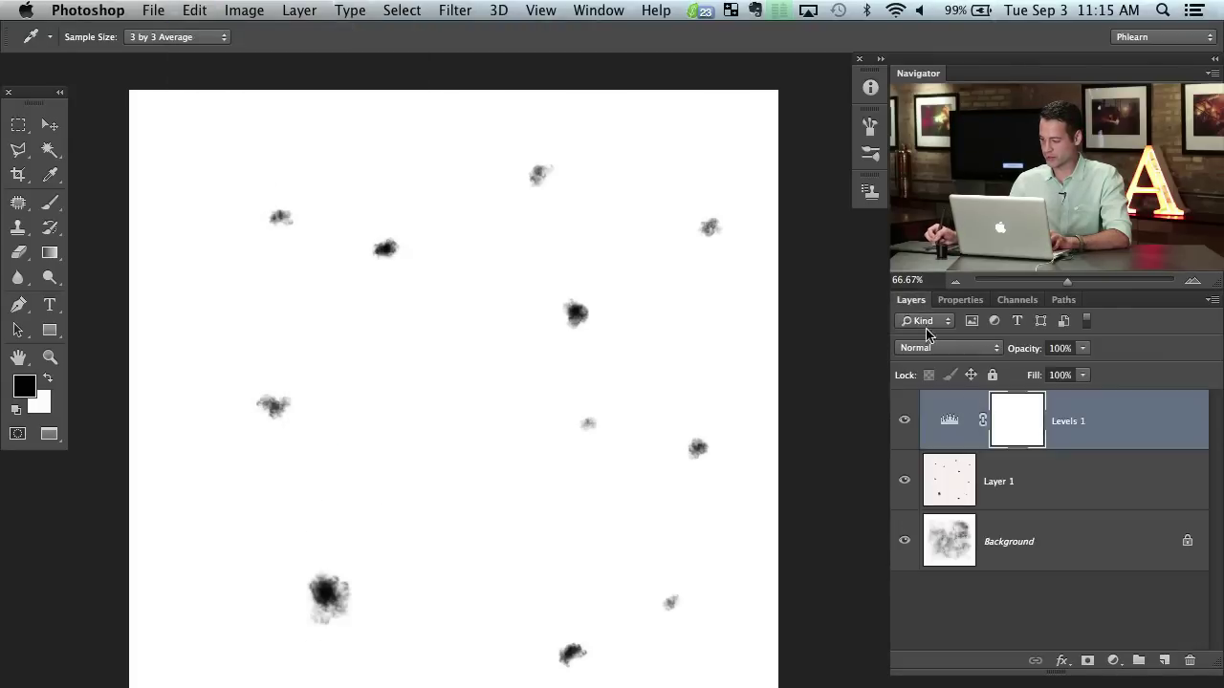
{"action": "left_click", "coordinate": [1038, 544], "text": "shift"}
{"action": "key", "text": "super+e"}
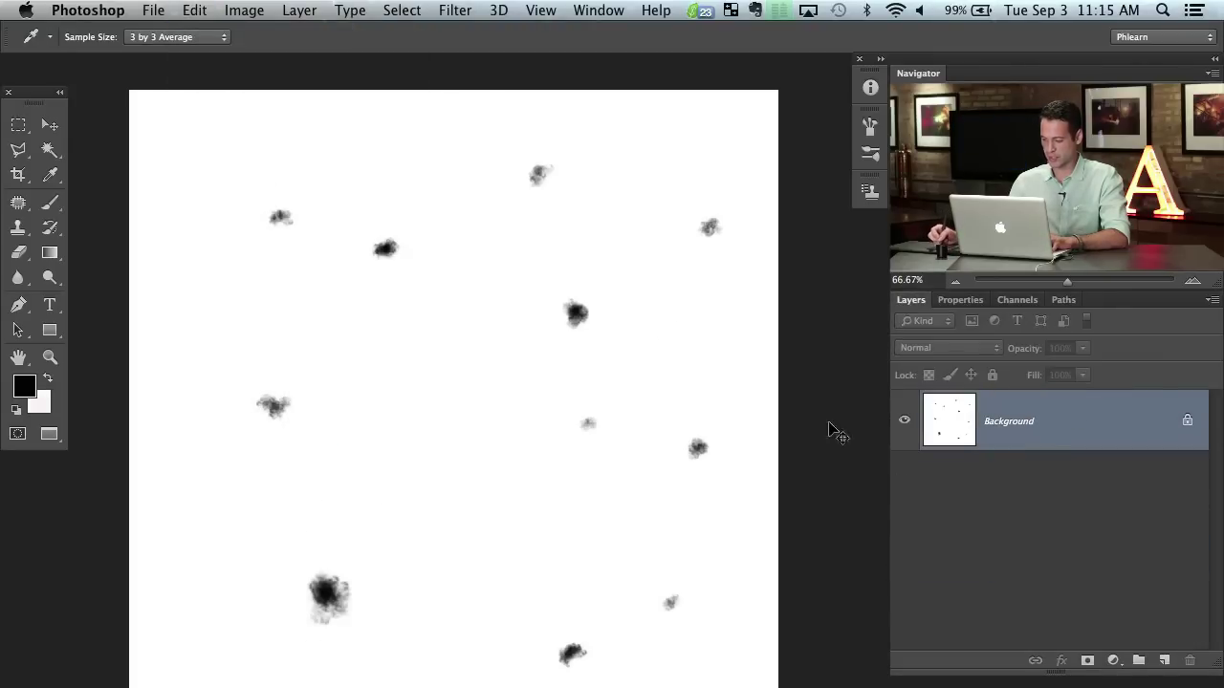
Define the specks on pure white as a brush preset named "dust 2"
{"action": "left_click", "coordinate": [195, 11]}
{"action": "left_click", "coordinate": [263, 505]}
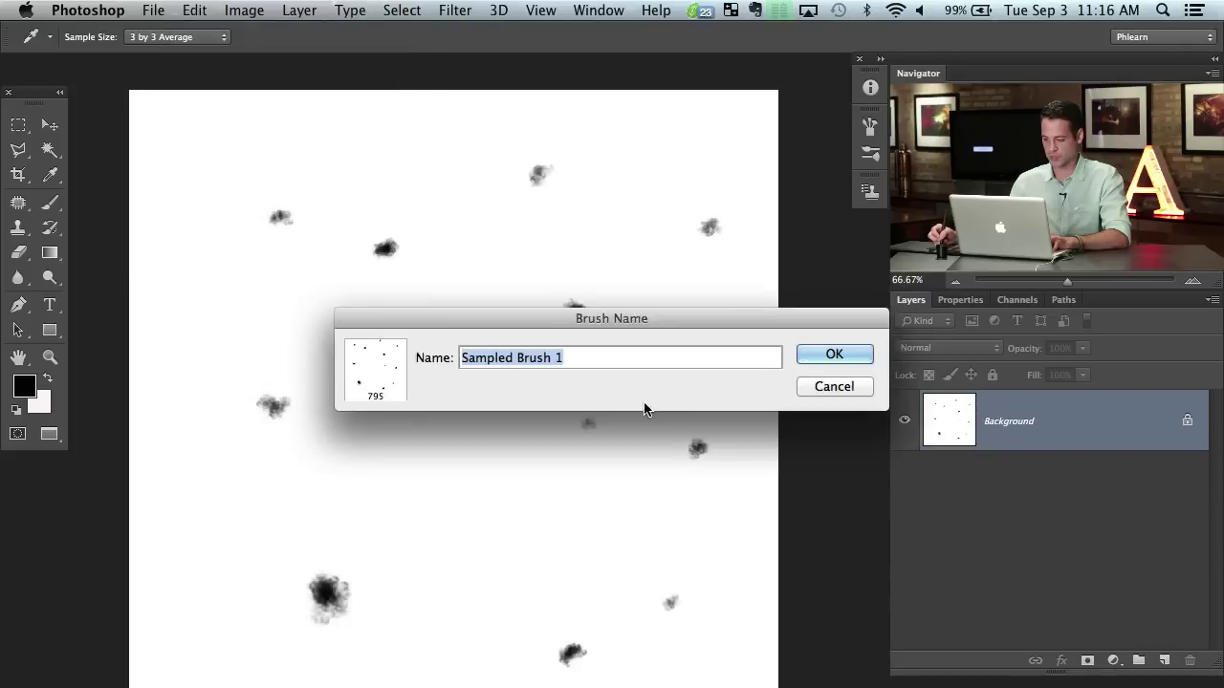
{"action": "type", "text": "dust 2"}
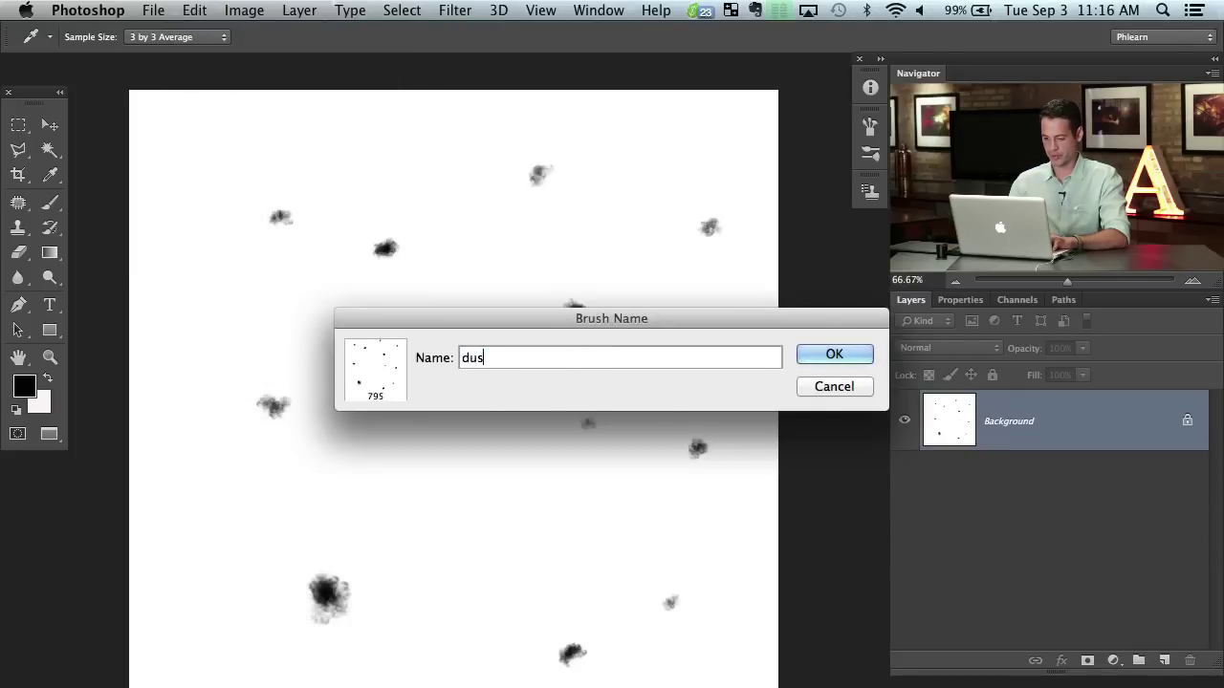
{"action": "key", "text": "Return"}
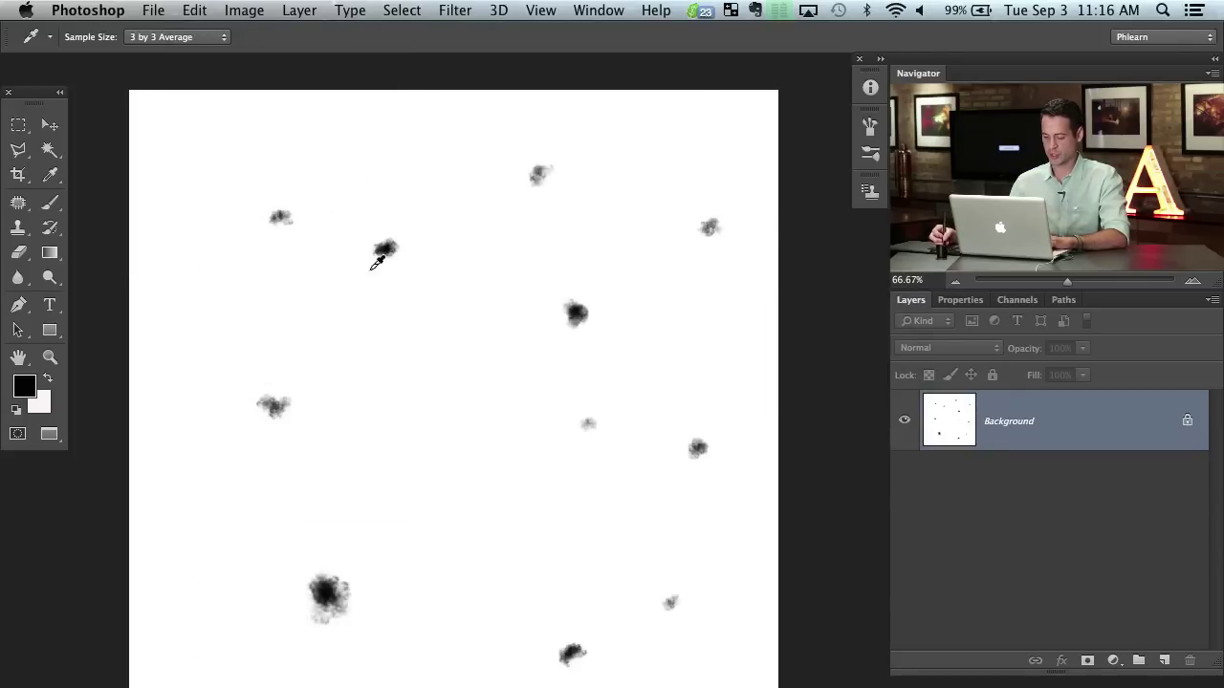
Return to the crowned-woman photo, choose the new dust 2 brush and set its size to 368 px
{"action": "key", "text": "f"}
{"action": "key", "text": "f"}
{"action": "left_click", "coordinate": [270, 87]}
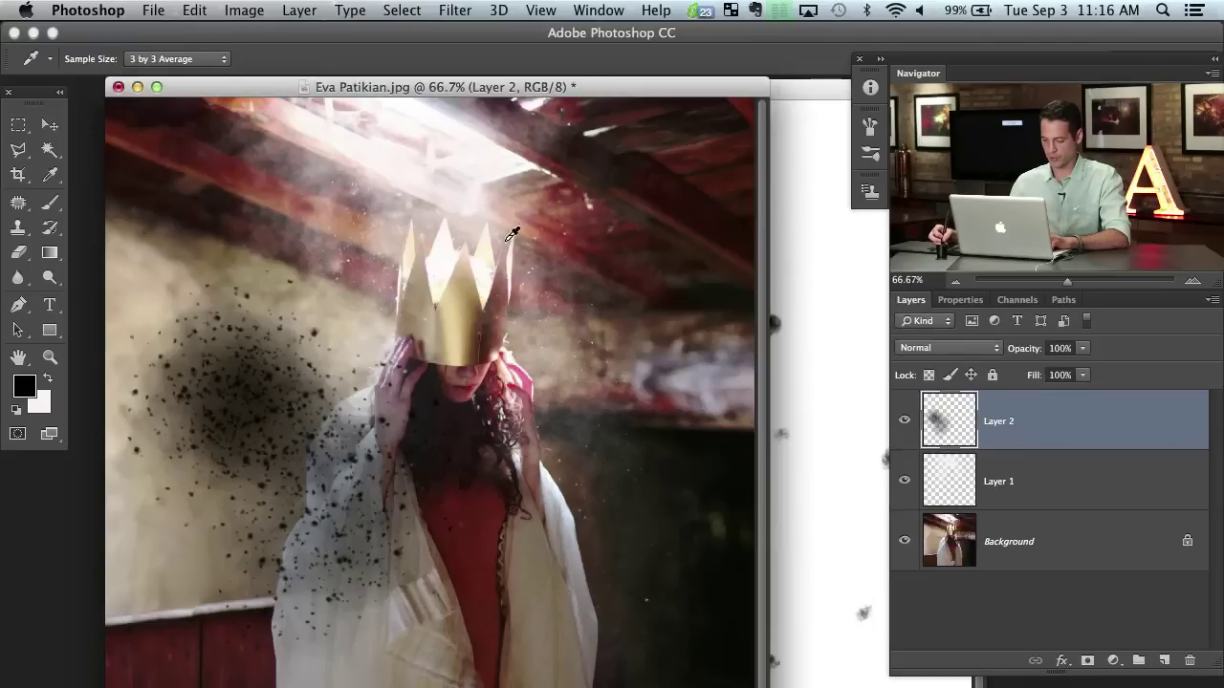
{"action": "key", "text": "b"}
{"action": "right_click", "coordinate": [480, 330]}
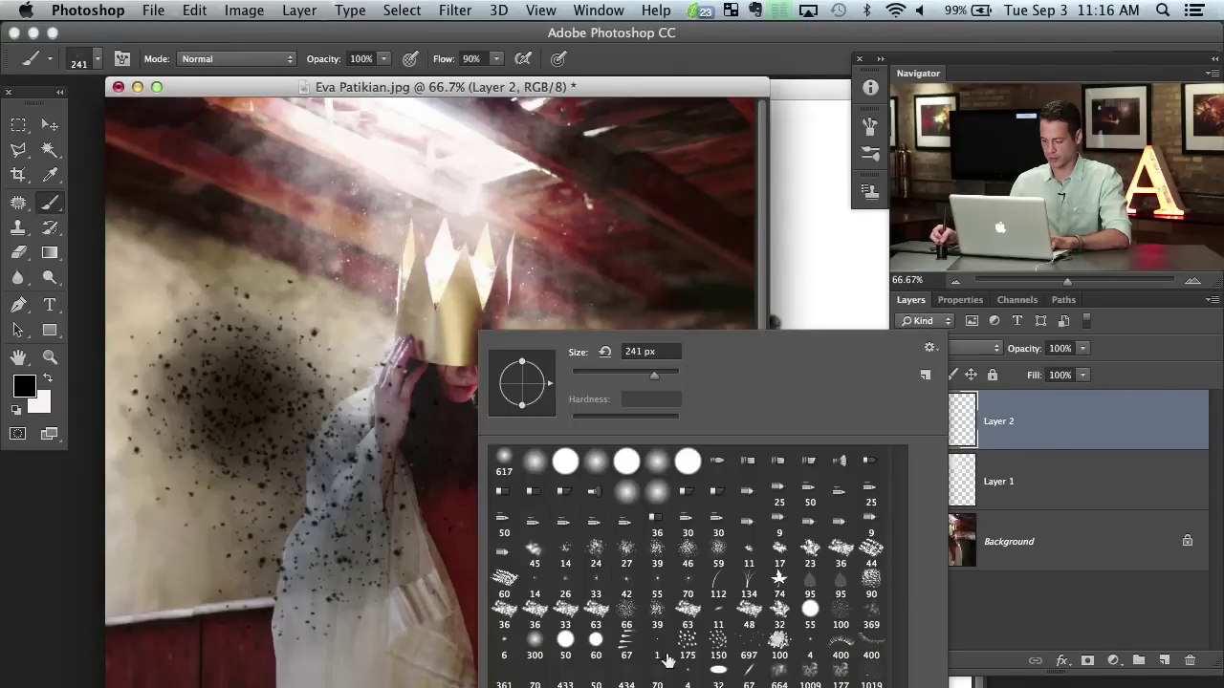
{"action": "key", "text": "Return"}
{"action": "left_click_drag", "start_coordinate": [482, 478], "coordinate": [325, 481]}
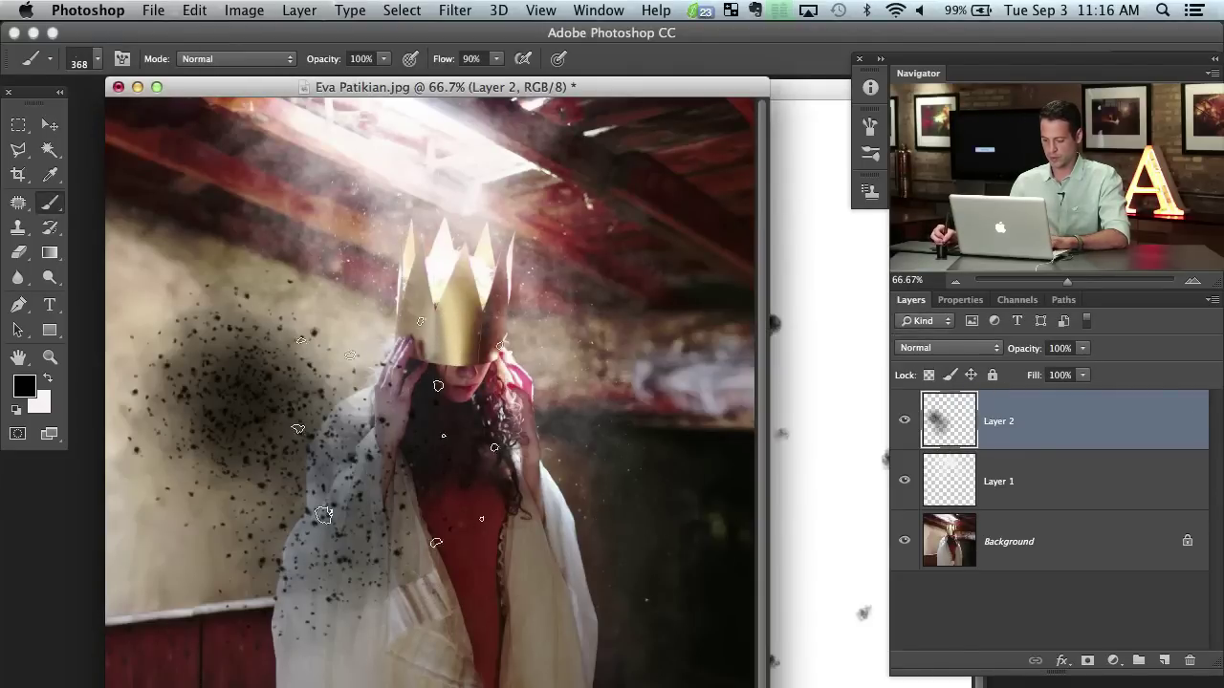
Enable Shape Dynamics, Scattering and Transfer for the dust brush, with a minimum diameter of 0%
{"action": "key", "text": "f"}
{"action": "left_click", "coordinate": [599, 11]}
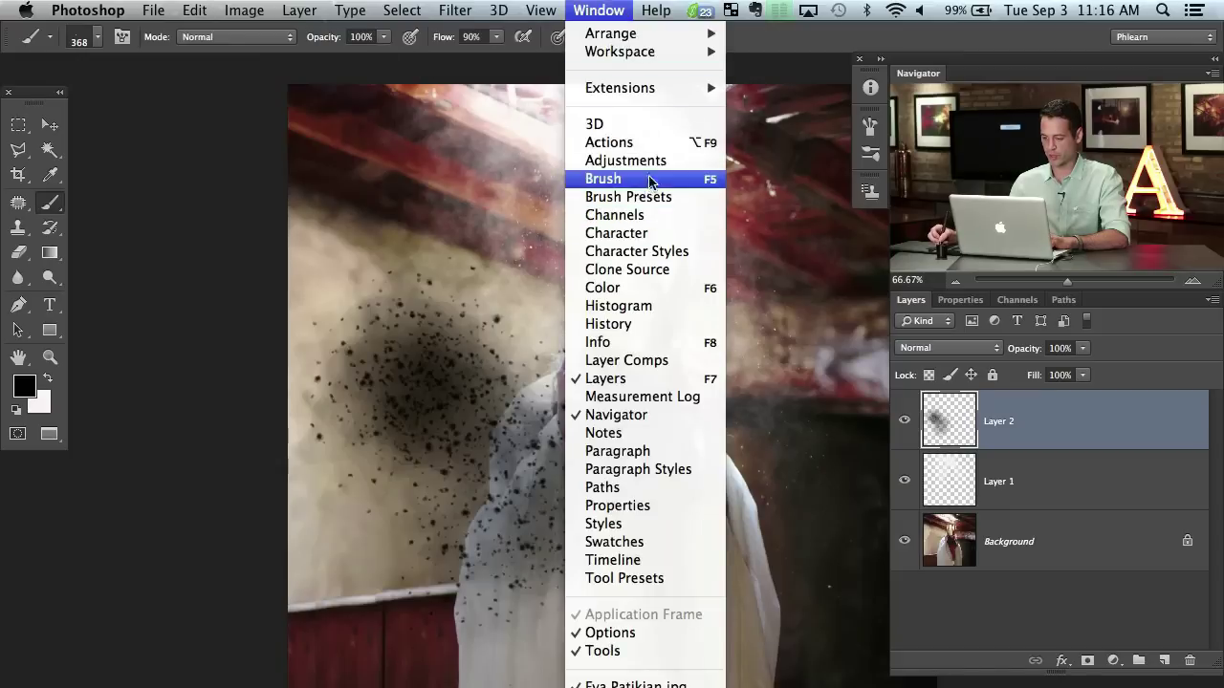
{"action": "left_click", "coordinate": [603, 175]}
{"action": "left_click_drag", "start_coordinate": [421, 381], "coordinate": [224, 331]}
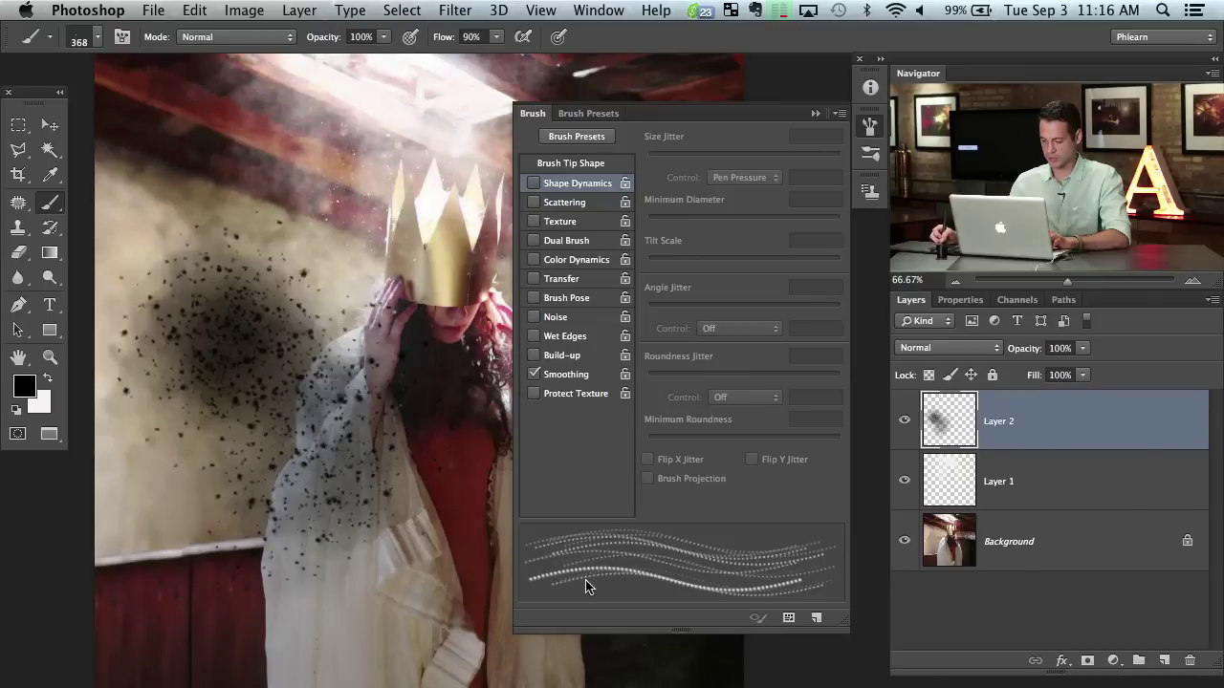
{"action": "left_click", "coordinate": [550, 183]}
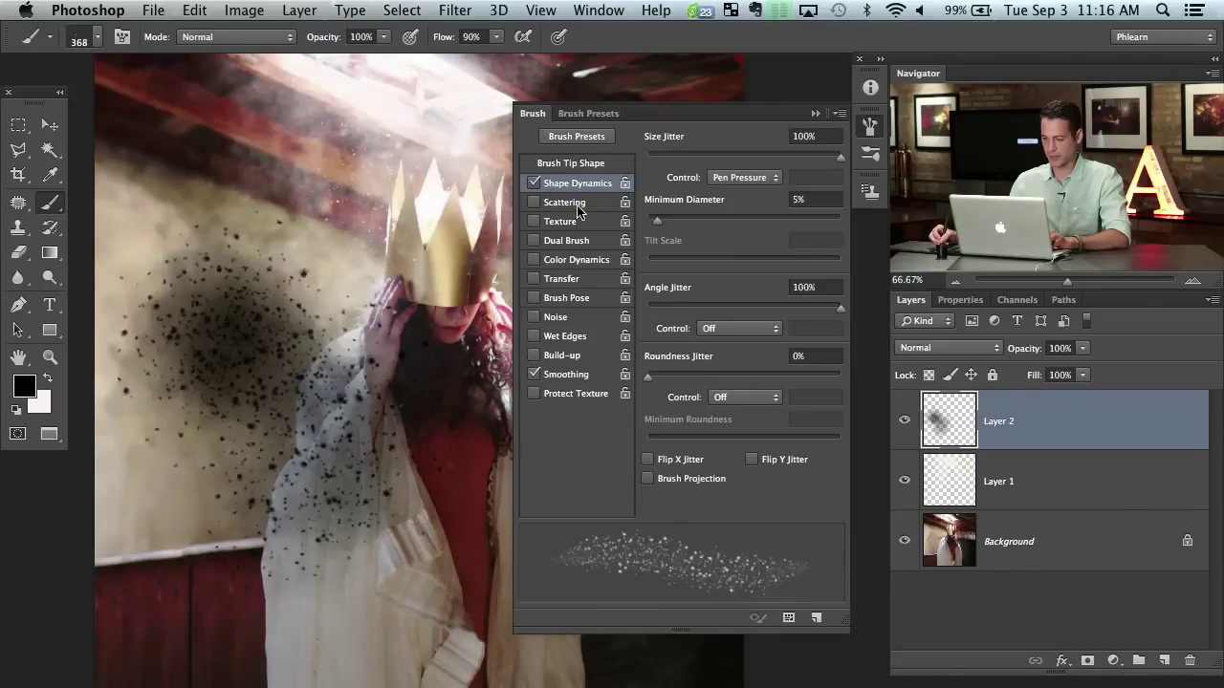
{"action": "left_click", "coordinate": [566, 205]}
{"action": "left_click", "coordinate": [600, 183]}
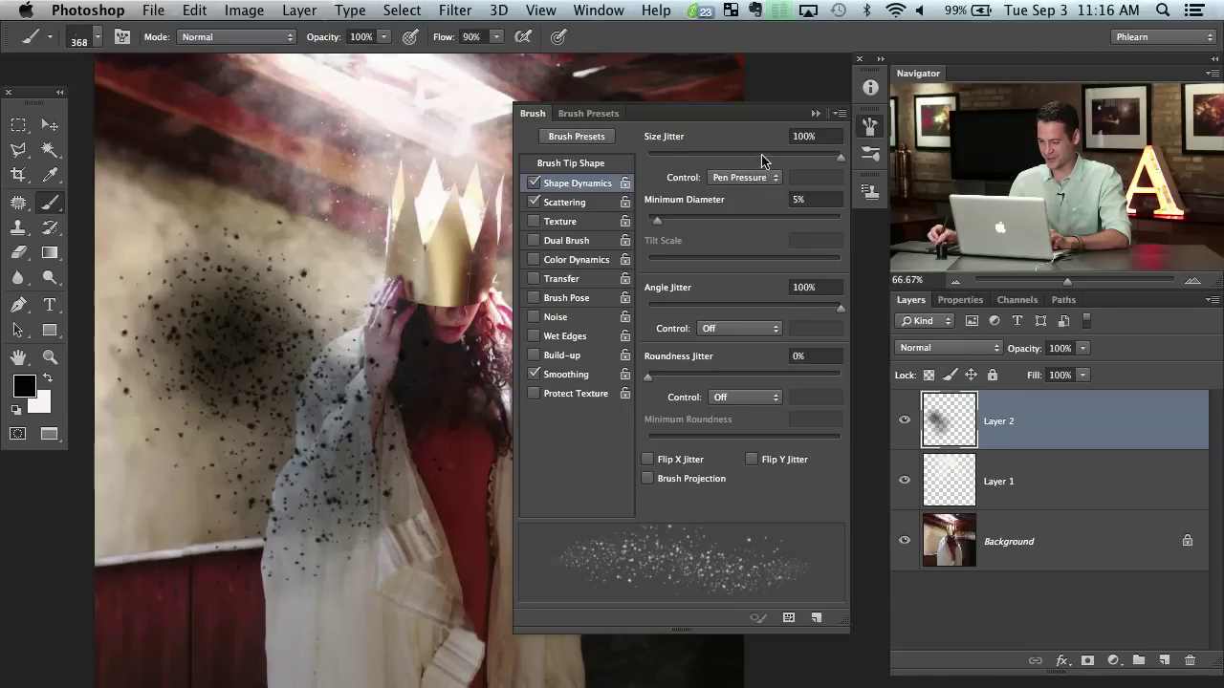
{"action": "left_click_drag", "start_coordinate": [662, 223], "coordinate": [643, 223]}
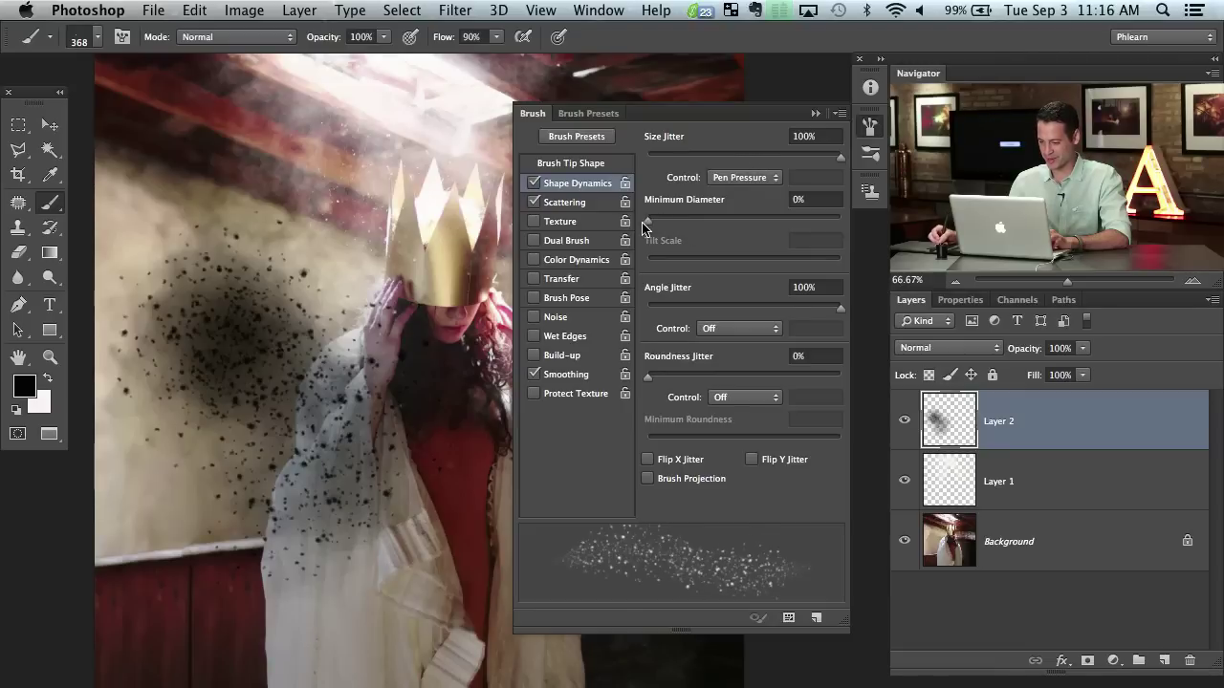
{"action": "left_click", "coordinate": [561, 278]}
Reduce the dust brush to 60 px, switch the foreground colour to white and paint test specks on the woman's red dress
{"action": "left_click_drag", "start_coordinate": [410, 439], "coordinate": [367, 430]}
{"action": "left_click_drag", "start_coordinate": [427, 479], "coordinate": [362, 479]}
{"action": "mouse_move", "coordinate": [430, 432]}
{"action": "left_mouse_down"}
{"action": "mouse_move", "coordinate": [414, 432]}
{"action": "mouse_move", "coordinate": [411, 459]}
{"action": "left_mouse_up"}
{"action": "key", "text": "x"}
{"action": "left_click", "coordinate": [427, 439]}
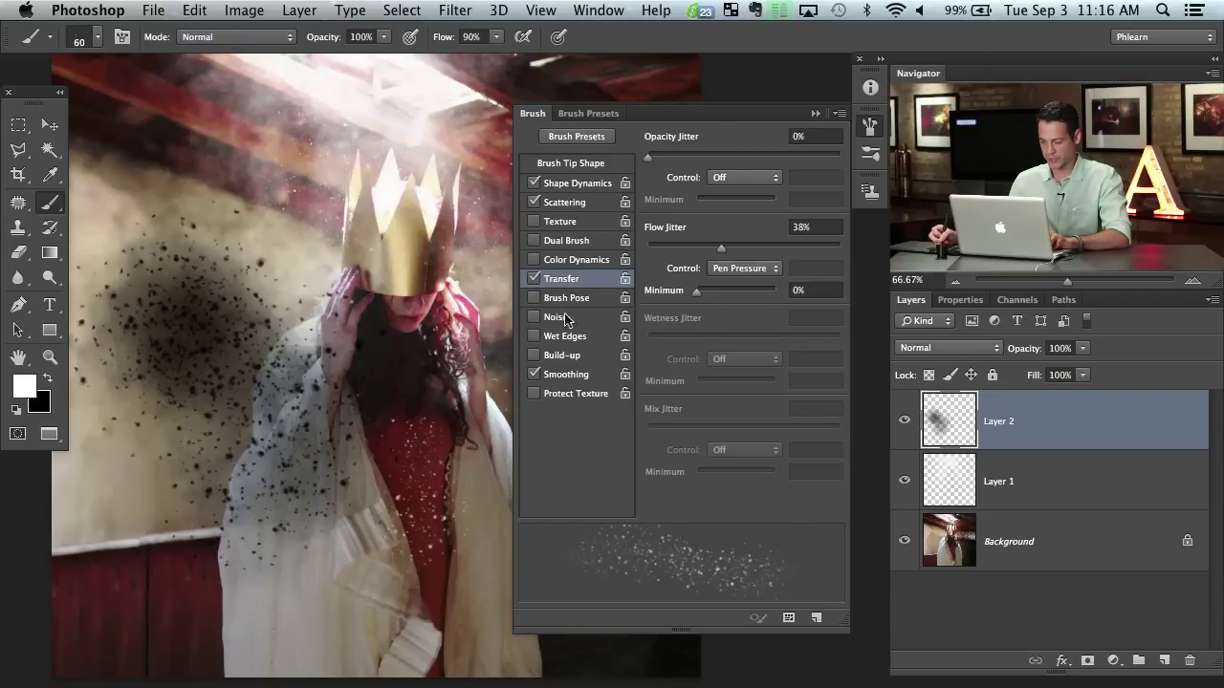
Set the dust brush's scatter to 550% on both axes and its flow to 70%
{"action": "left_click", "coordinate": [572, 202]}
{"action": "left_click_drag", "start_coordinate": [695, 158], "coordinate": [754, 158]}
{"action": "key", "text": "shift+7"}
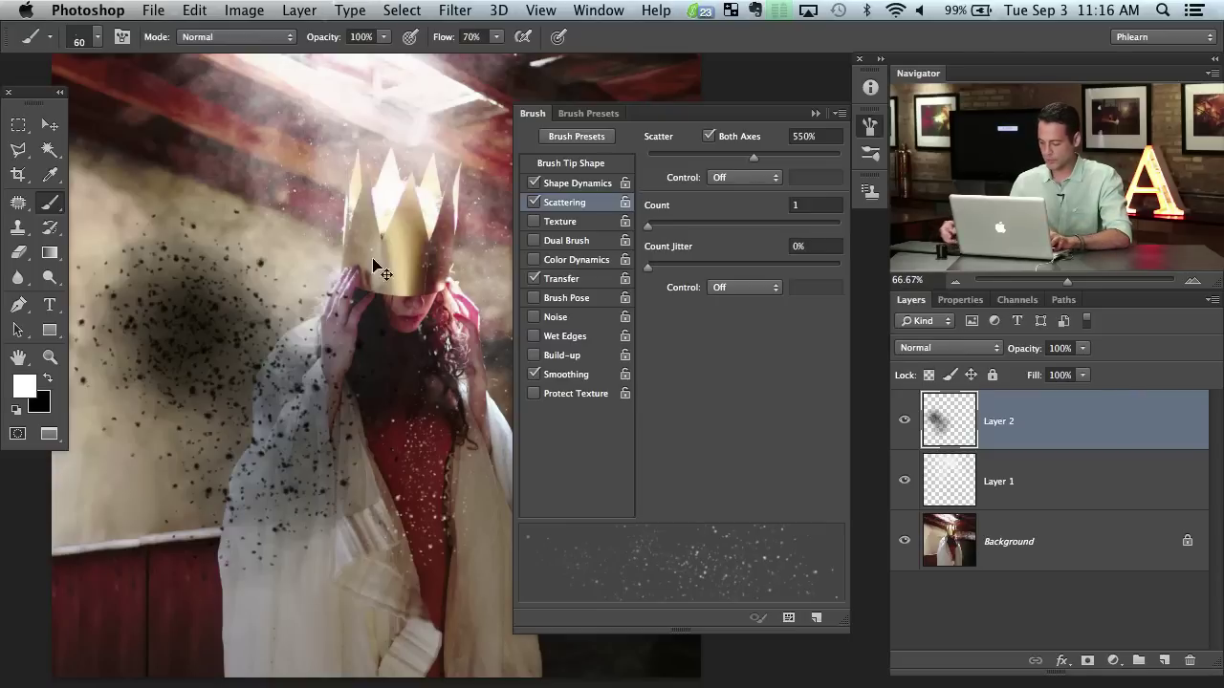
Remove the test specks from Layer 2 and paint fine white dust around the light beam, the crown and the woman
{"action": "key", "text": "ctrl+z"}
{"action": "left_click", "coordinate": [869, 125]}
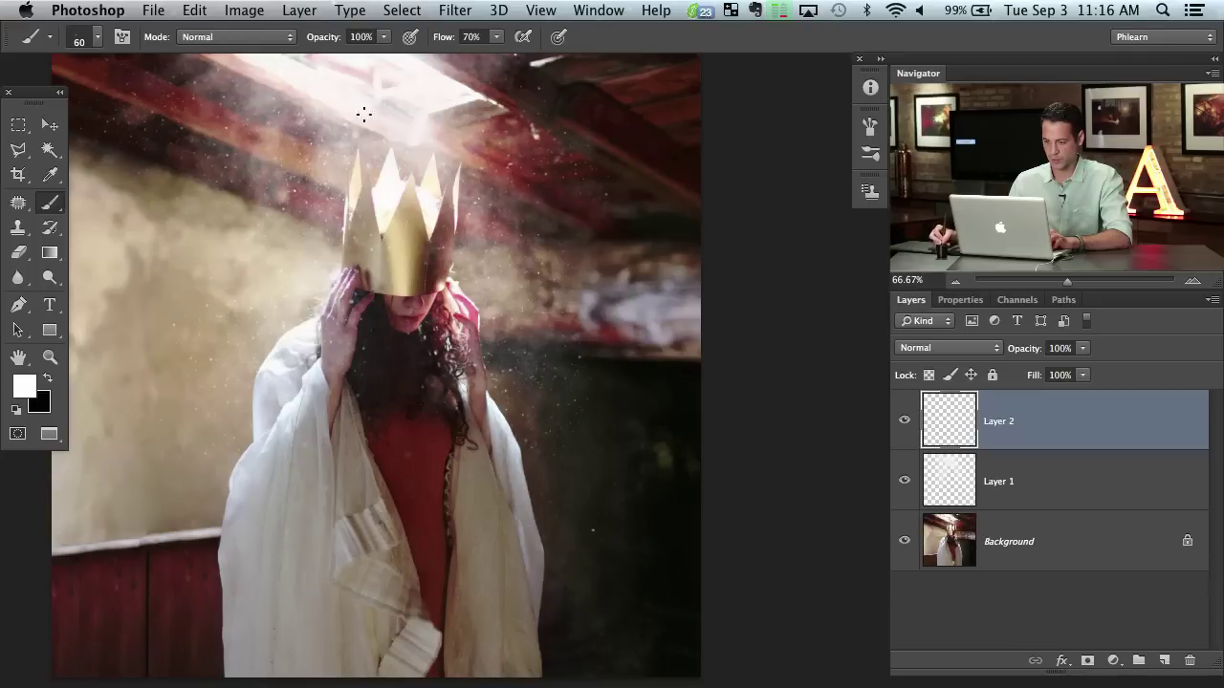
{"action": "left_click_drag", "start_coordinate": [423, 330], "coordinate": [539, 359]}
Compare the photo with and without the dust and fog by toggling the visibility of Layer 2 and Layer 1
{"action": "left_click", "coordinate": [902, 422]}
{"action": "left_click", "coordinate": [901, 424]}
{"action": "left_click", "coordinate": [900, 425]}
{"action": "left_click", "coordinate": [903, 421]}
{"action": "left_click", "coordinate": [903, 421]}
{"action": "left_click", "coordinate": [904, 421]}
{"action": "left_click", "coordinate": [903, 481]}
{"action": "left_click", "coordinate": [904, 482]}
{"action": "left_click", "coordinate": [904, 482]}
{"action": "left_click", "coordinate": [904, 482]}
{"action": "left_click", "coordinate": [903, 421]}
{"action": "left_click", "coordinate": [904, 478]}
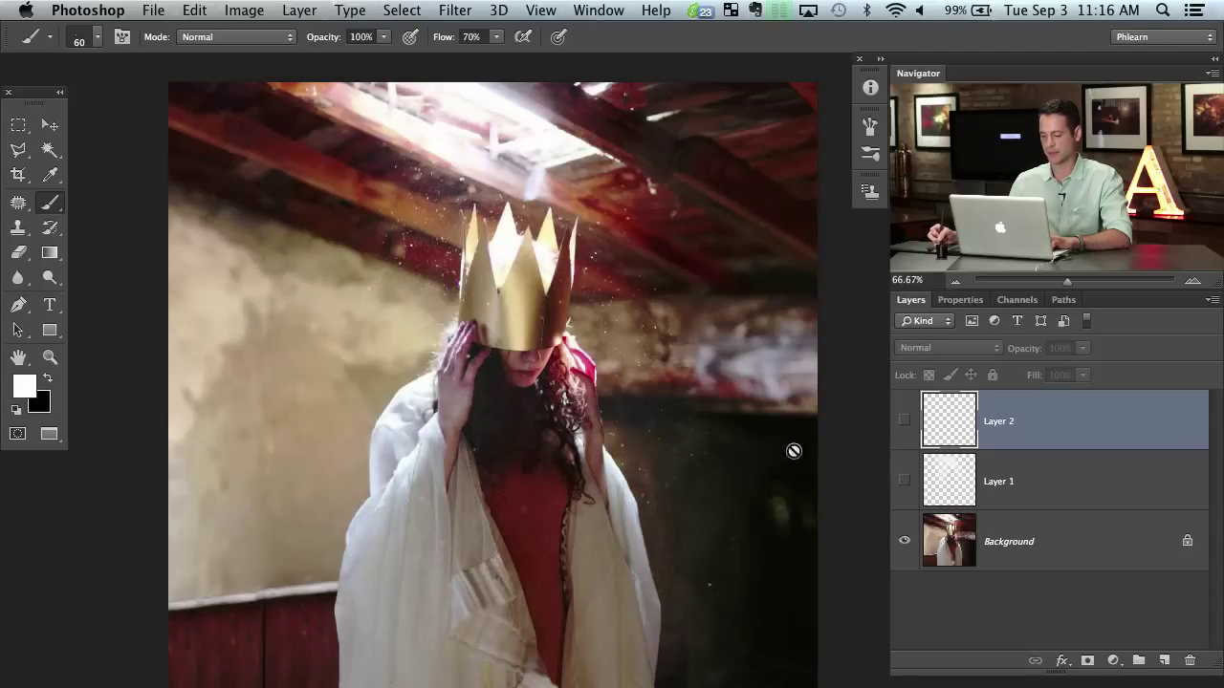
{"action": "scroll", "coordinate": [625, 385], "scroll_direction": "down", "scroll_amount": 1}
{"action": "scroll", "coordinate": [625, 386], "scroll_direction": "right", "scroll_amount": 1}
{"action": "left_click", "coordinate": [904, 481]}
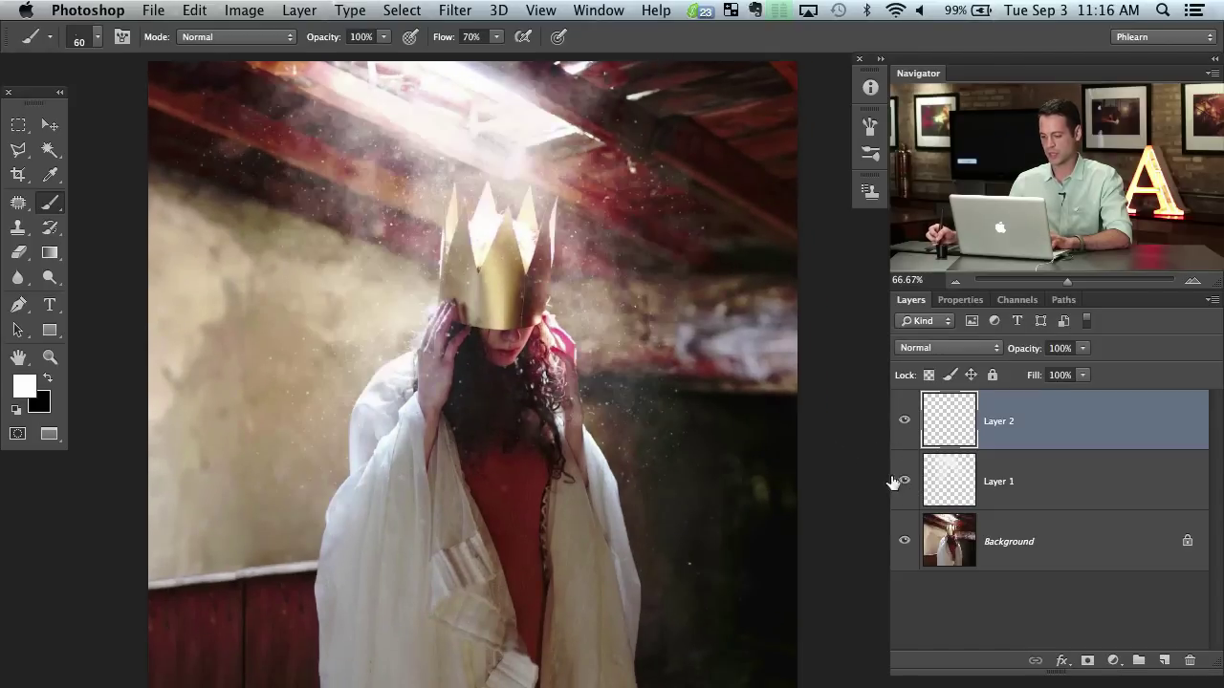
{"action": "left_click_drag", "start_coordinate": [672, 476], "coordinate": [664, 482]}
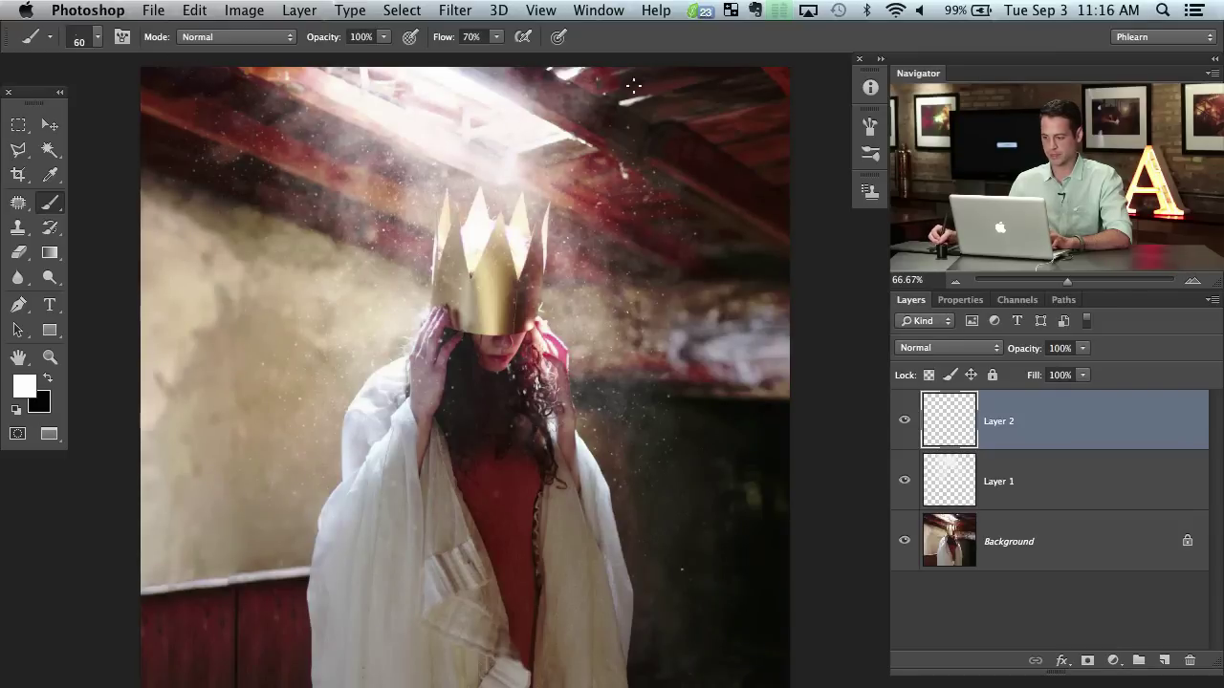
{"action": "left_click_drag", "start_coordinate": [574, 368], "coordinate": [561, 387]}
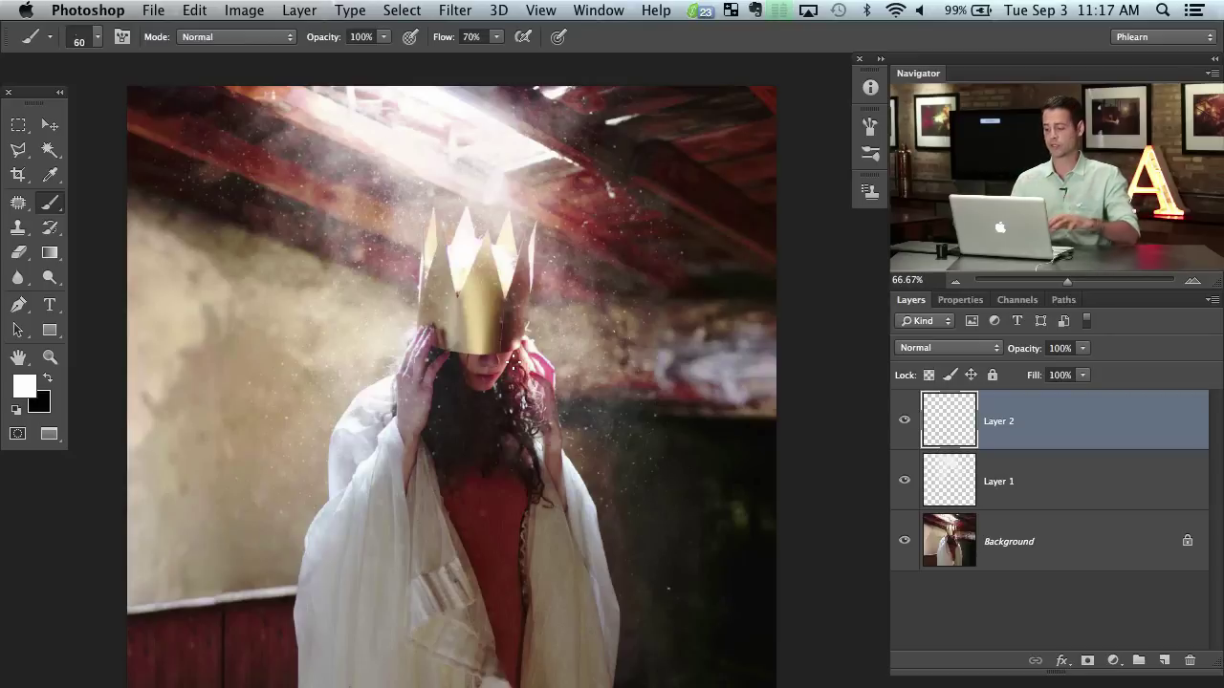
{"action": "left_click", "coordinate": [905, 481]}
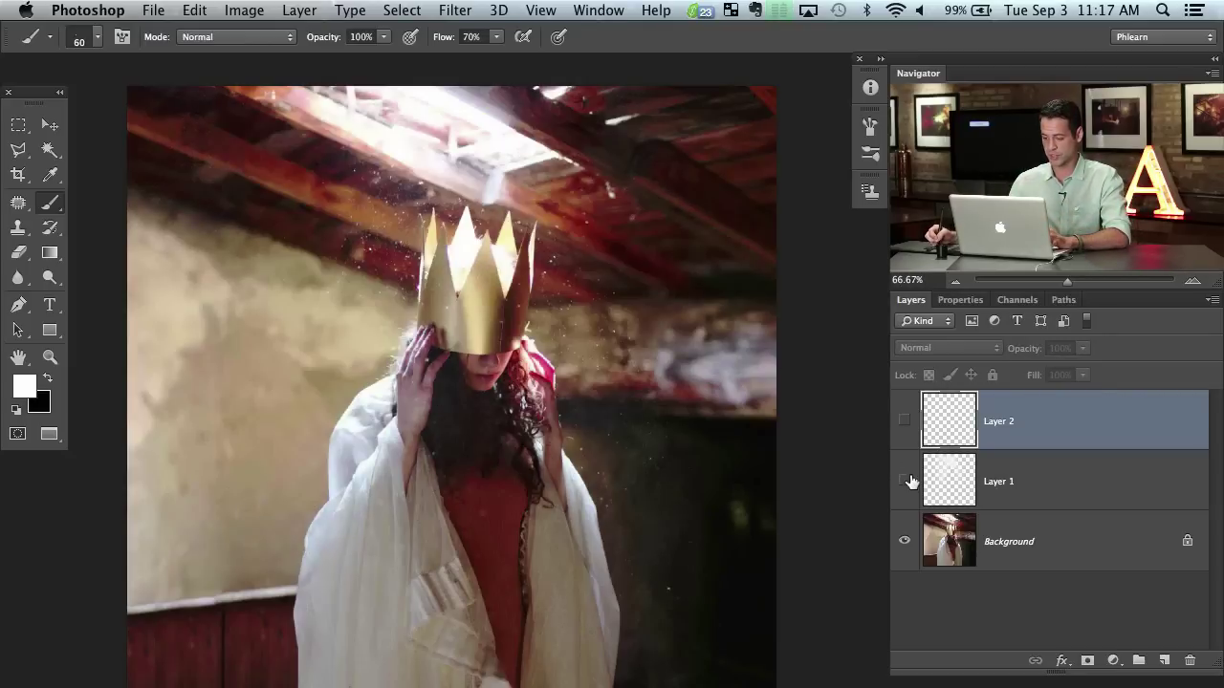
{"action": "left_click", "coordinate": [905, 421]}
{"action": "mouse_move", "coordinate": [904, 442]}
{"action": "left_mouse_down"}
{"action": "mouse_move", "coordinate": [913, 490]}
{"action": "mouse_move", "coordinate": [911, 449]}
{"action": "left_mouse_up"}
{"action": "left_click", "coordinate": [904, 421]}
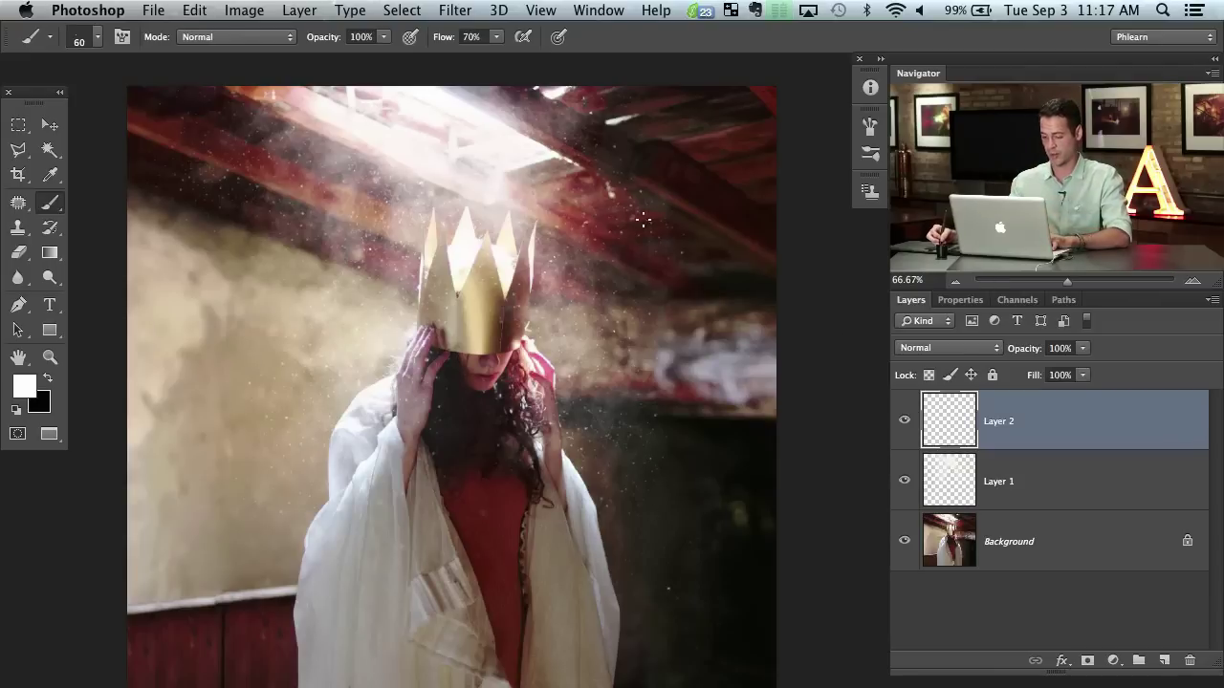
{"action": "left_click_drag", "start_coordinate": [543, 478], "coordinate": [546, 460]}
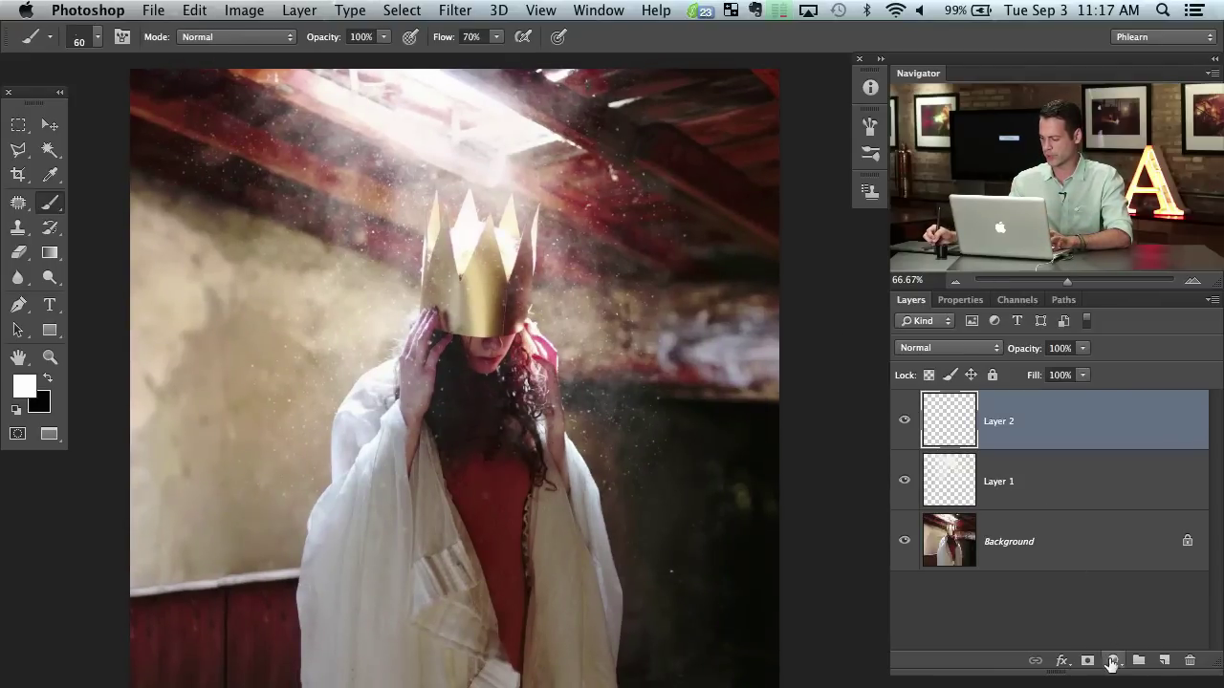
Add a Levels adjustment above Layer 2 and set the Blue channel's output levels to 19 and 238
{"action": "left_click", "coordinate": [1111, 664]}
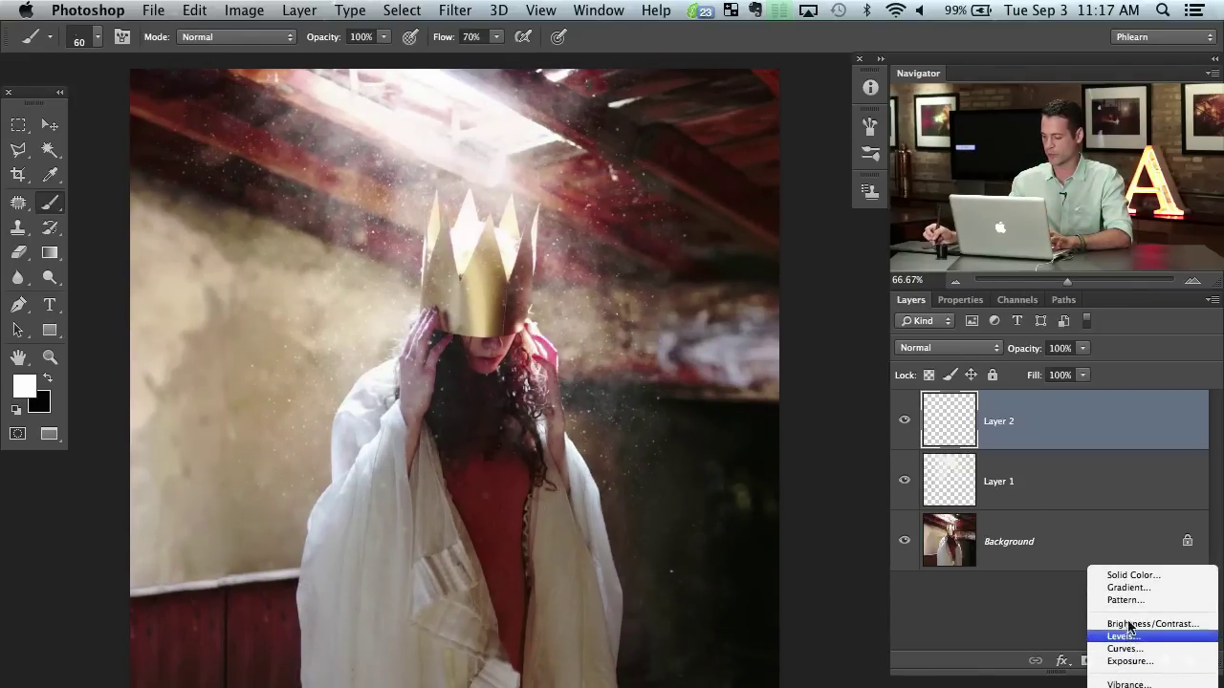
{"action": "left_click", "coordinate": [1121, 636]}
{"action": "left_click", "coordinate": [961, 394]}
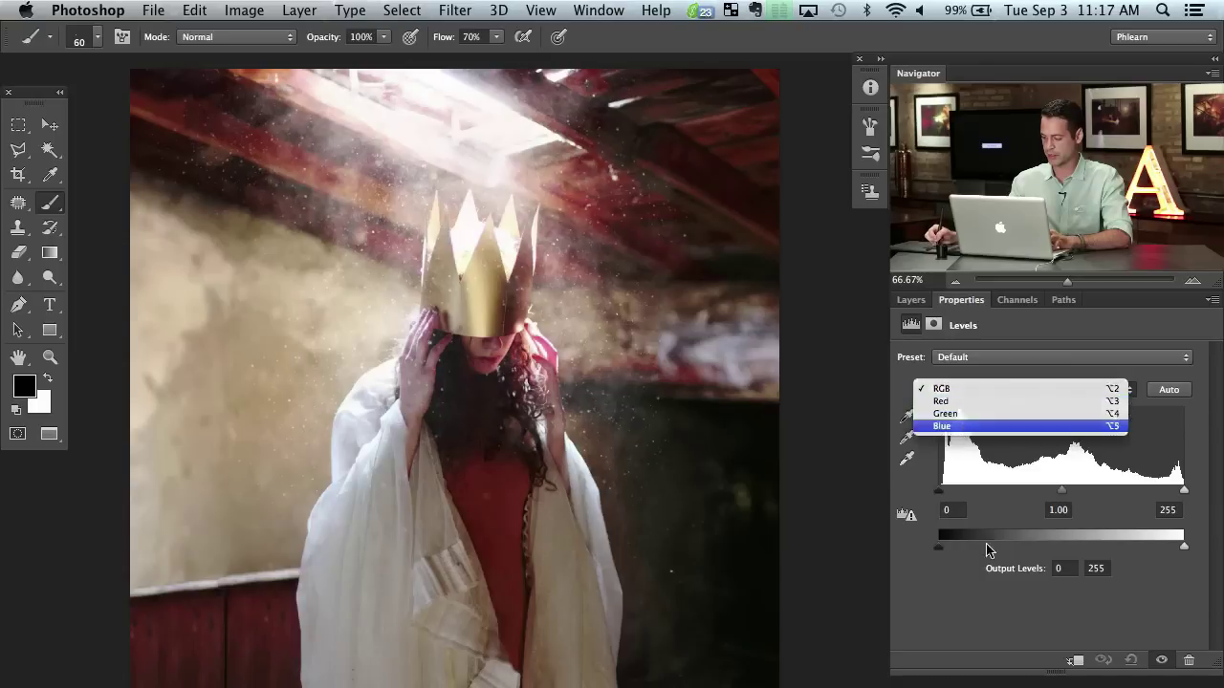
{"action": "left_click", "coordinate": [956, 423]}
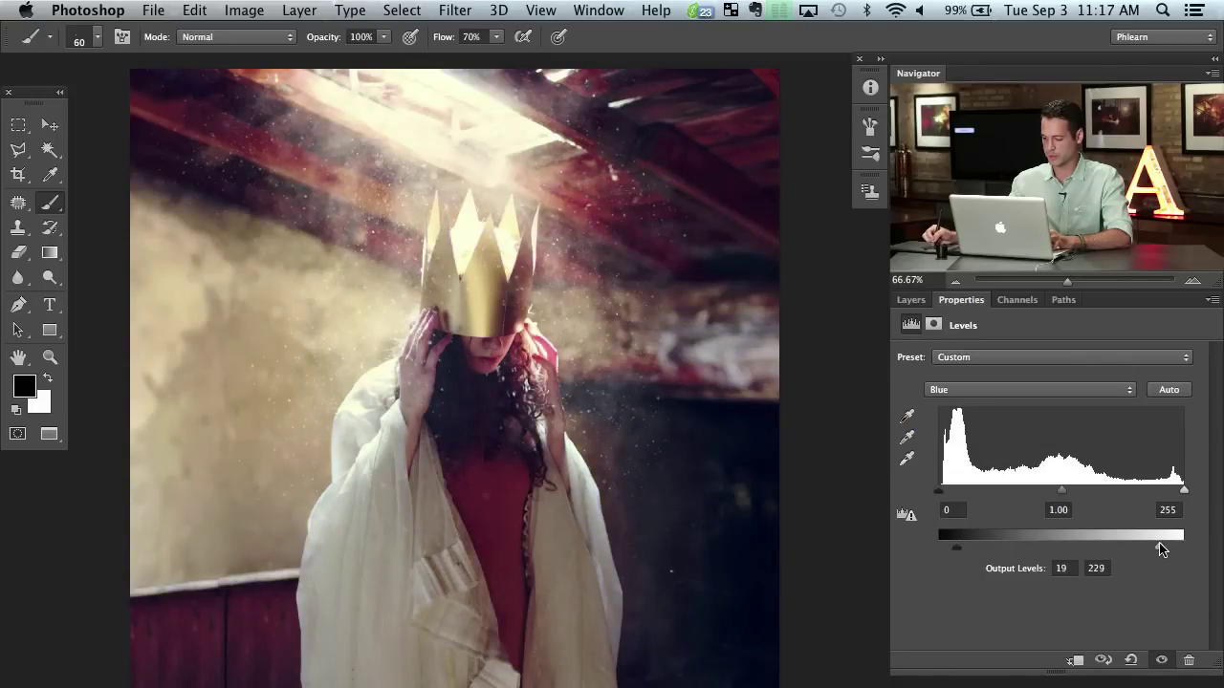
Set the Green channel's output black level to 7 and the Red channel's midtone value to 1.04
{"action": "left_click", "coordinate": [955, 394]}
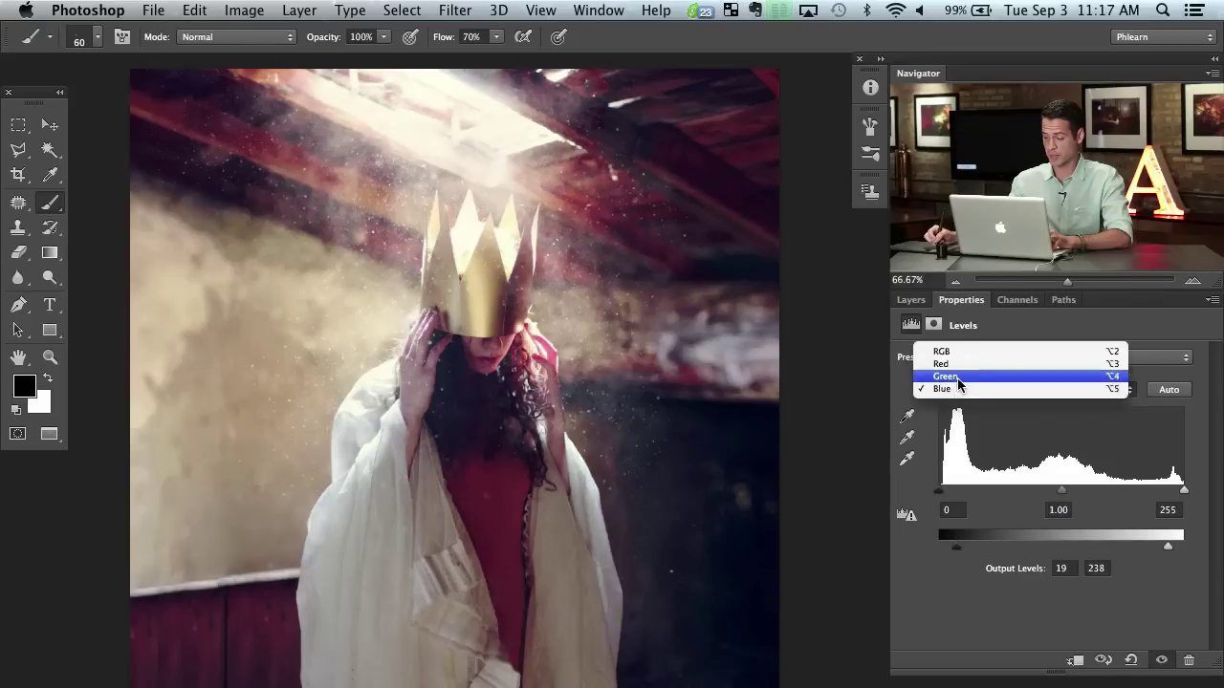
{"action": "left_click", "coordinate": [959, 376]}
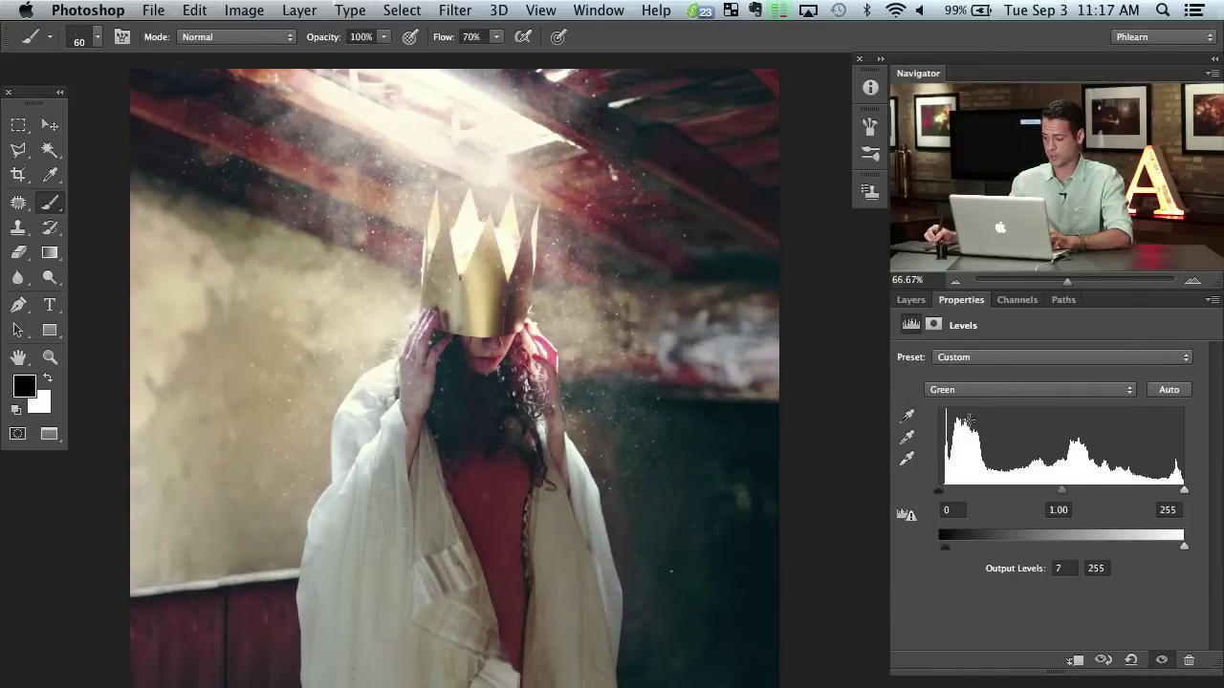
{"action": "left_click", "coordinate": [964, 392]}
{"action": "left_click", "coordinate": [962, 376]}
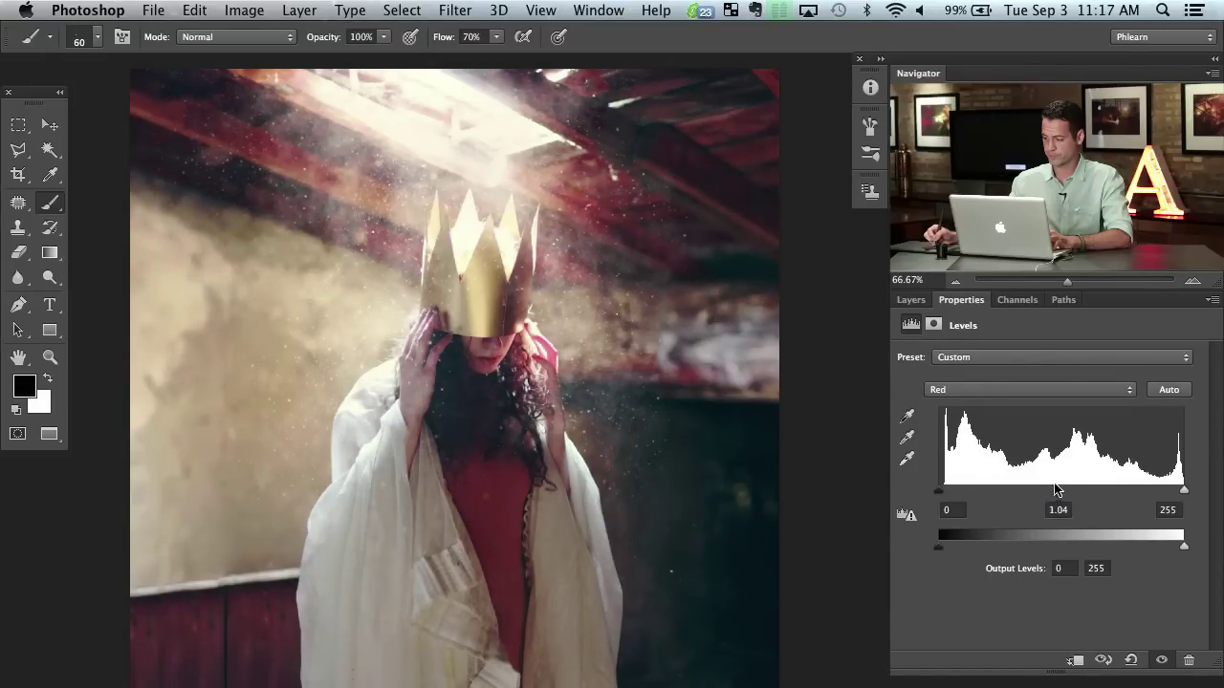
Raise the output black level to 28 in the Blue channel and to 9 in the Green channel
{"action": "left_click", "coordinate": [977, 390]}
{"action": "left_click", "coordinate": [956, 414]}
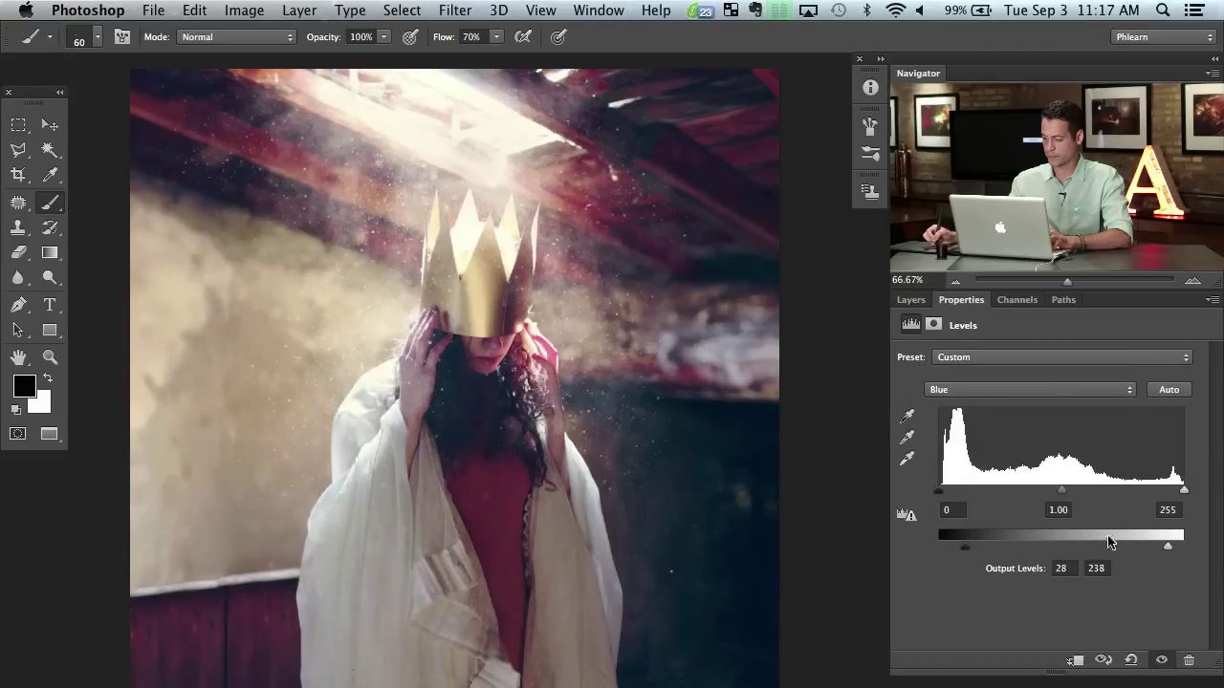
{"action": "left_click", "coordinate": [981, 395]}
{"action": "left_click", "coordinate": [981, 378]}
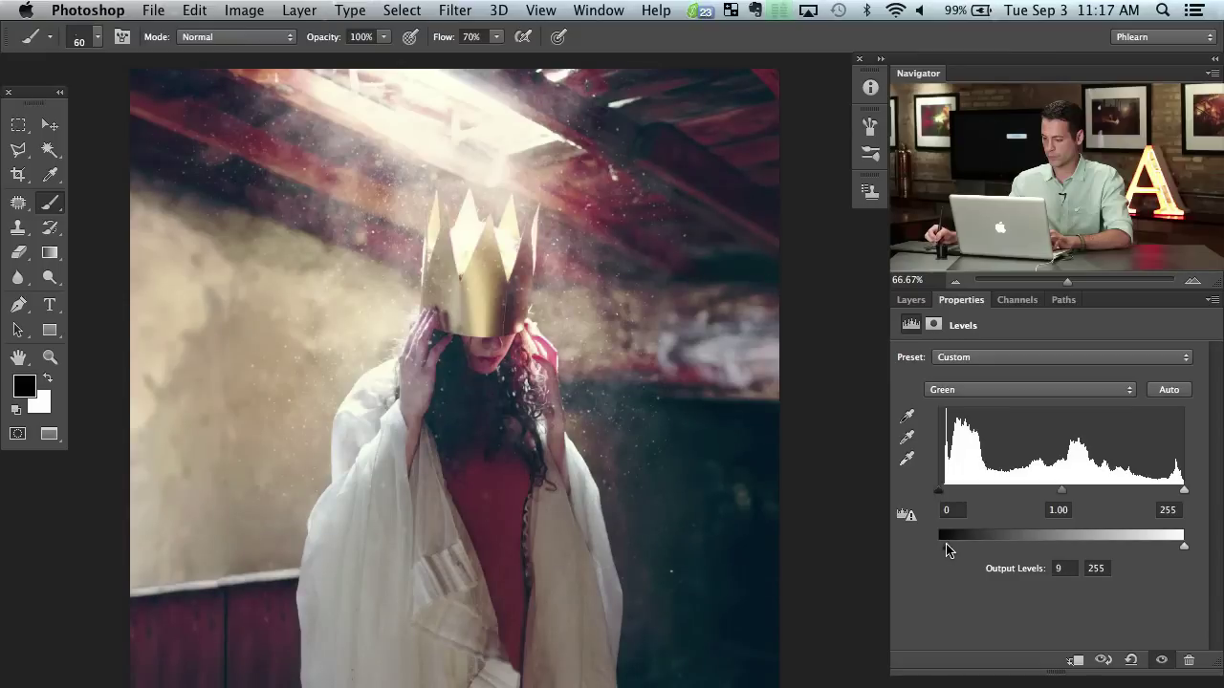
Compare the image with and without the colour toning by toggling the Levels 1 adjustment's visibility
{"action": "left_click", "coordinate": [910, 300]}
{"action": "left_click", "coordinate": [904, 424]}
{"action": "left_click", "coordinate": [904, 425]}
{"action": "left_click", "coordinate": [903, 425]}
{"action": "left_click", "coordinate": [904, 425]}
{"action": "left_click", "coordinate": [904, 427]}
{"action": "left_click", "coordinate": [904, 426]}
{"action": "left_click", "coordinate": [903, 425]}
{"action": "left_click", "coordinate": [903, 426]}
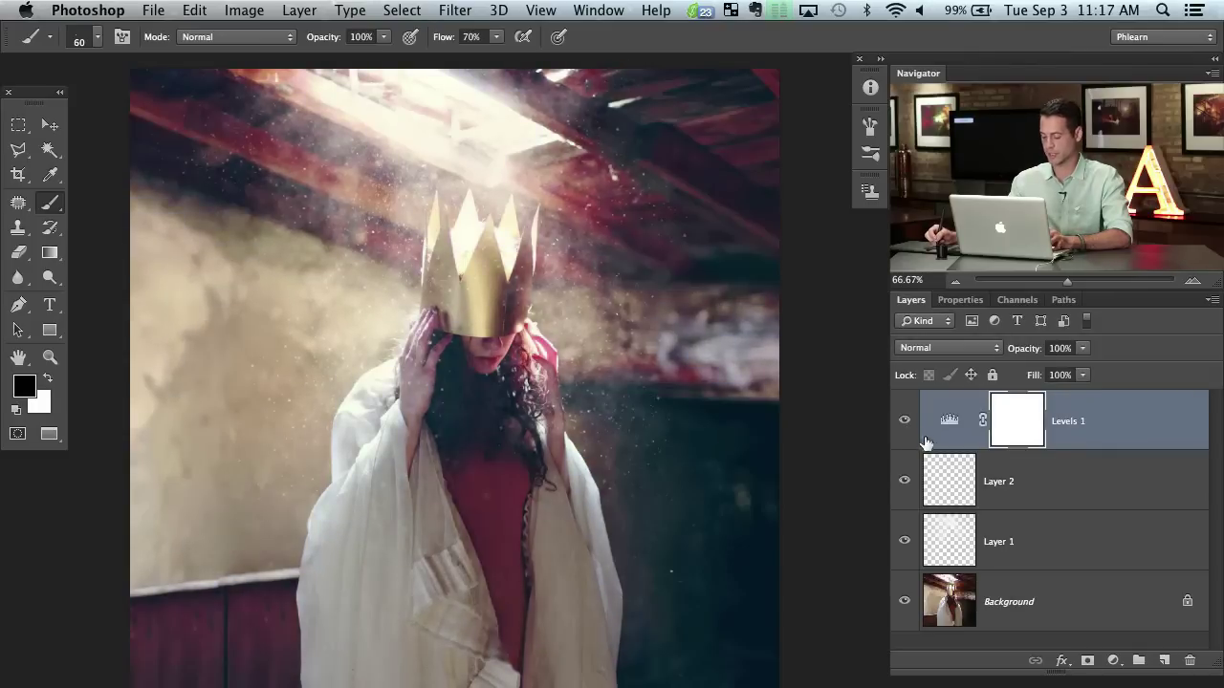
Group Levels 1, Layer 2 and Layer 1 together above the Background
{"action": "left_click", "coordinate": [1045, 541], "text": "shift"}
{"action": "key", "text": "x"}
{"action": "key", "text": "super+g"}
{"action": "left_click_drag", "start_coordinate": [547, 487], "coordinate": [602, 487]}
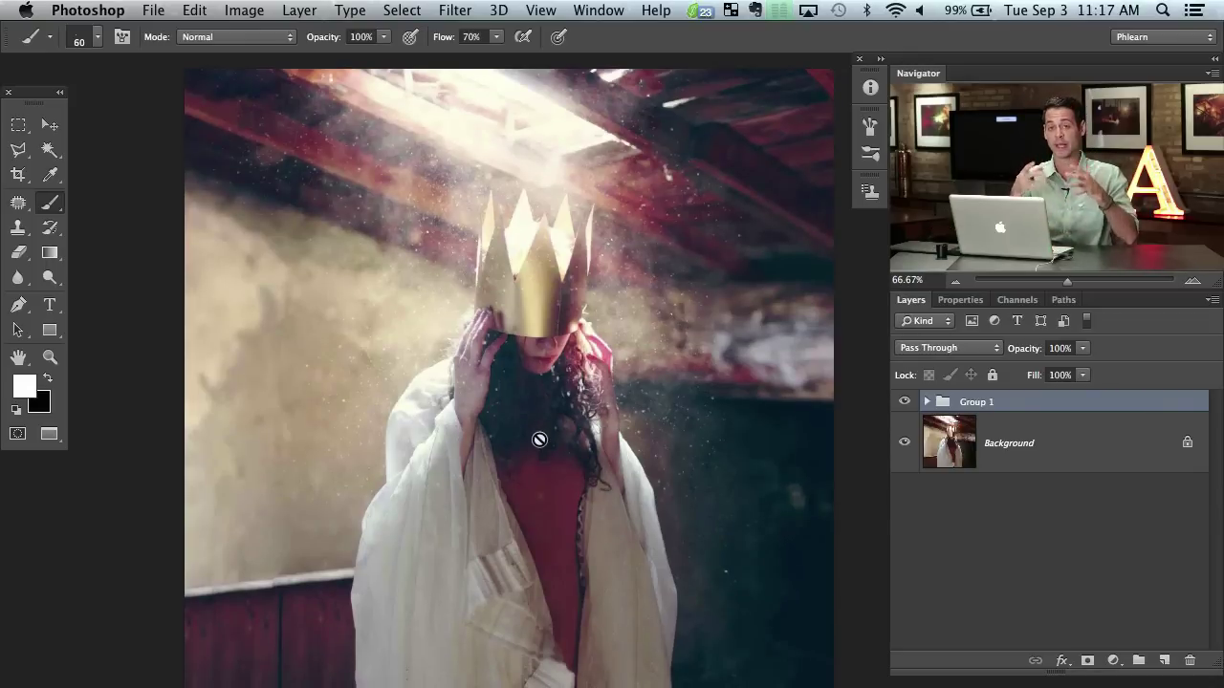
Compare the photo before and after all effects by toggling the visibility of Group 1
{"action": "left_click", "coordinate": [902, 403]}
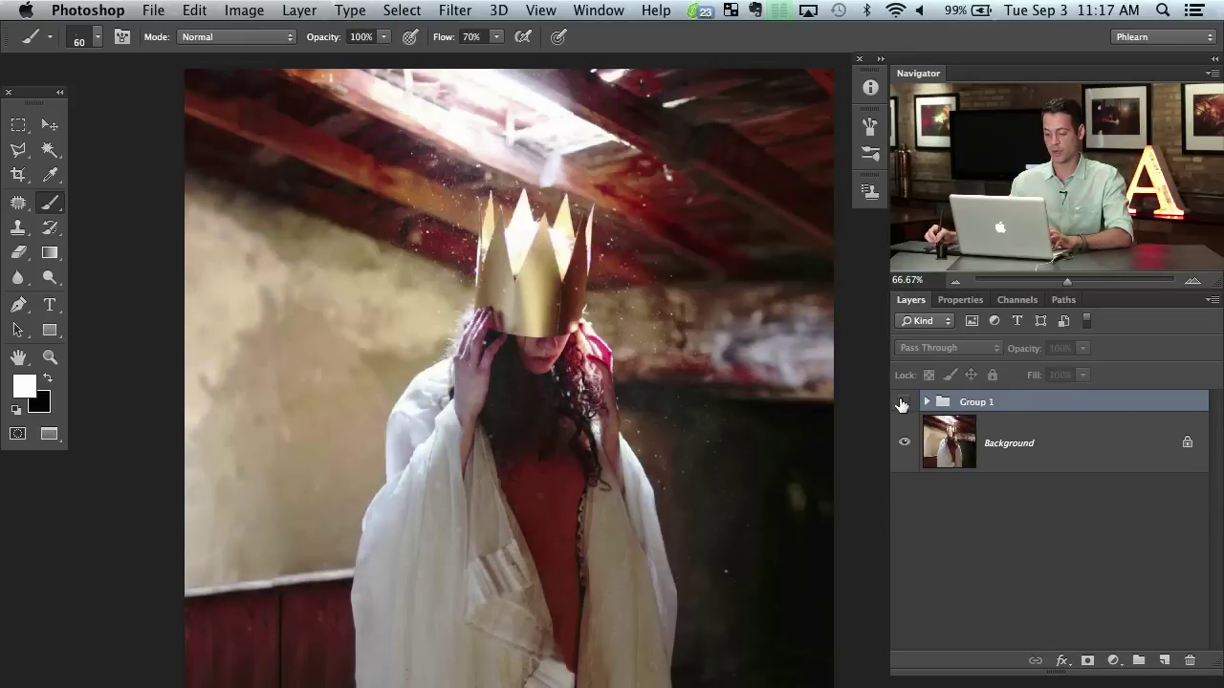
{"action": "left_click", "coordinate": [903, 403]}
{"action": "left_click", "coordinate": [903, 404]}
{"action": "left_click", "coordinate": [903, 404]}
{"action": "left_click", "coordinate": [902, 404]}
{"action": "left_click", "coordinate": [902, 404]}
{"action": "left_click", "coordinate": [904, 403]}
{"action": "left_click", "coordinate": [903, 403]}
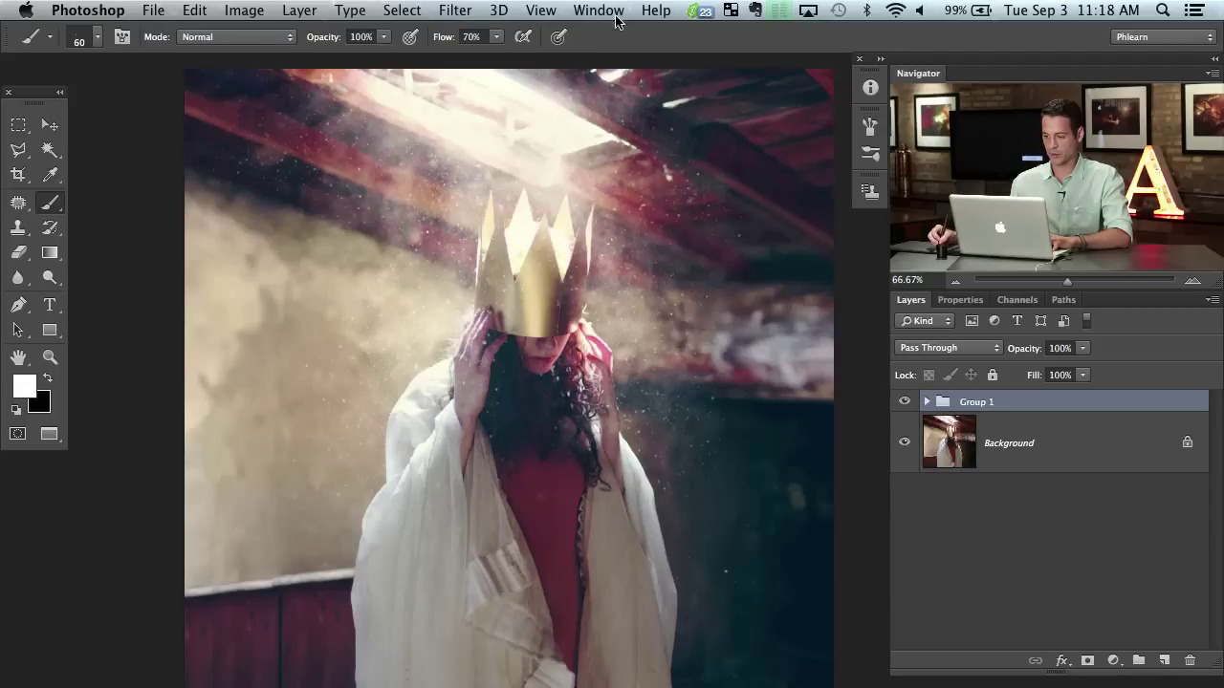
Add a new empty layer above Group 1
{"action": "left_click_drag", "start_coordinate": [435, 235], "coordinate": [397, 239]}
{"action": "key", "text": "alt+shift+super+n"}
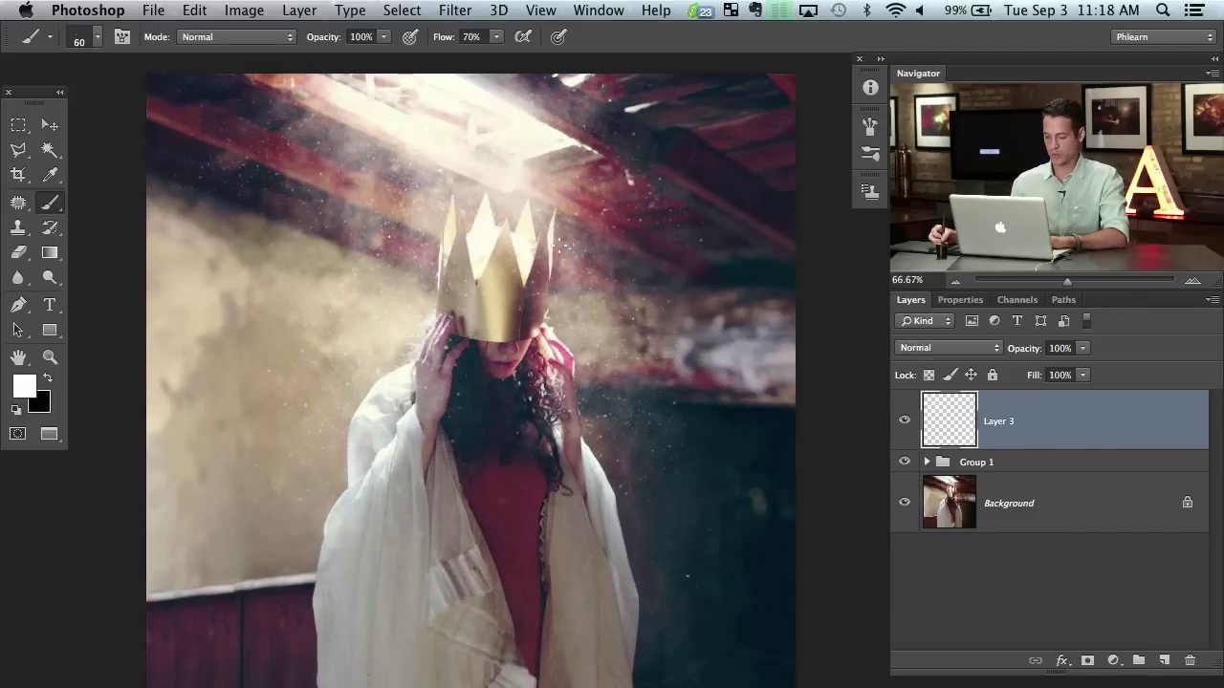
{"action": "right_click", "coordinate": [461, 211]}
Save the current dust brush settings as a new brush preset named "dust 3", with the brush size captured
{"action": "left_click", "coordinate": [598, 10]}
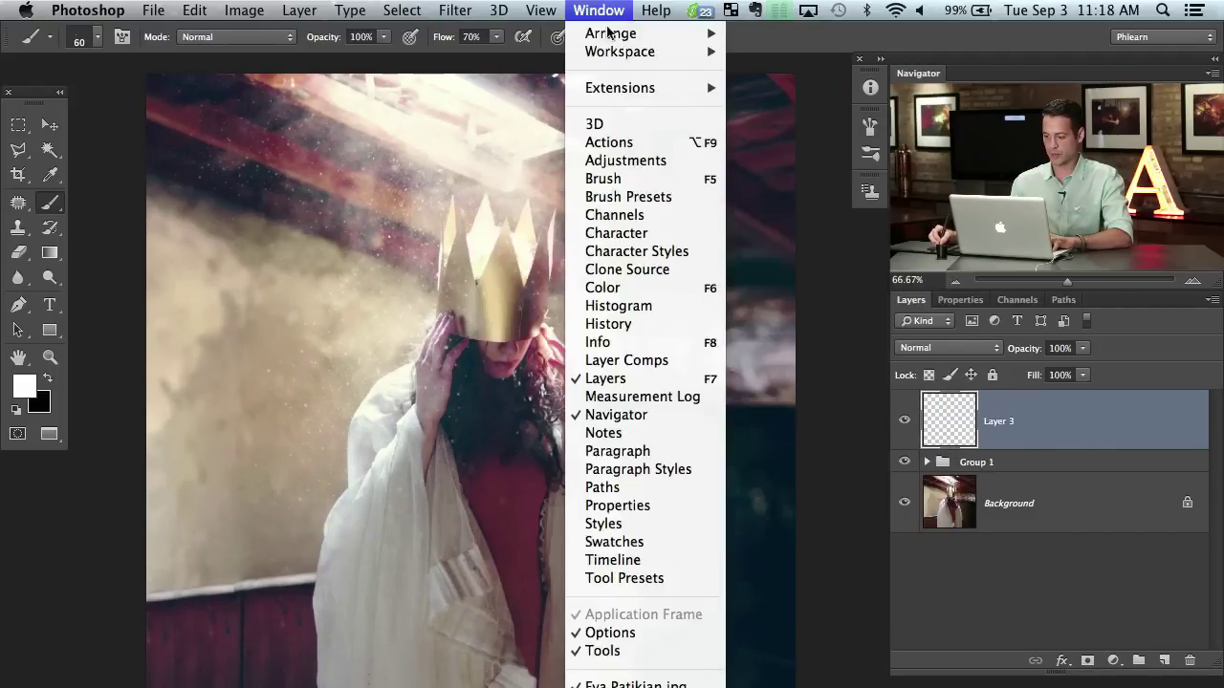
{"action": "left_click", "coordinate": [597, 178]}
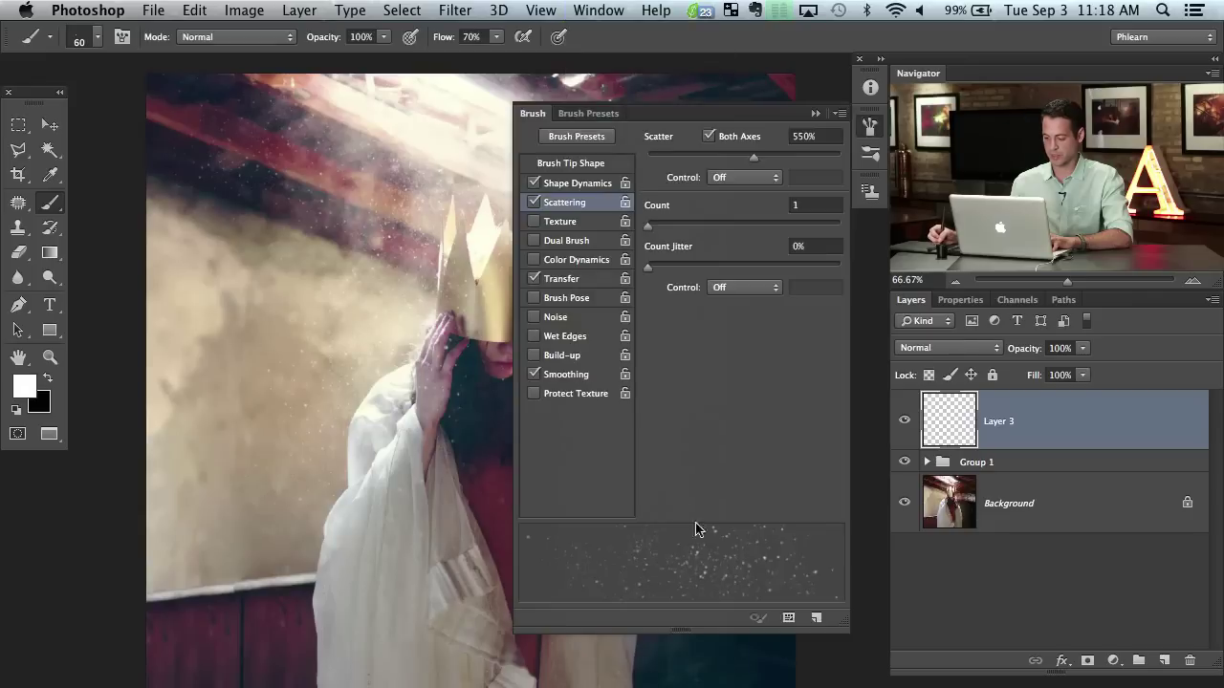
{"action": "left_click", "coordinate": [840, 114]}
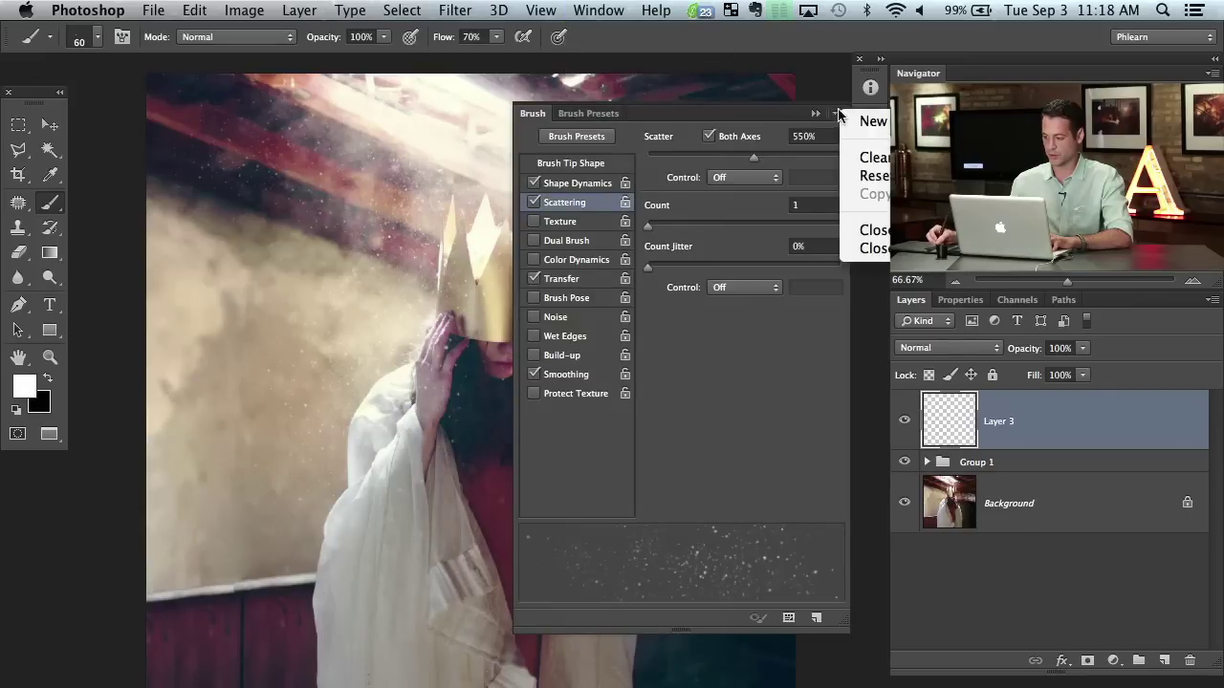
{"action": "left_click", "coordinate": [867, 125]}
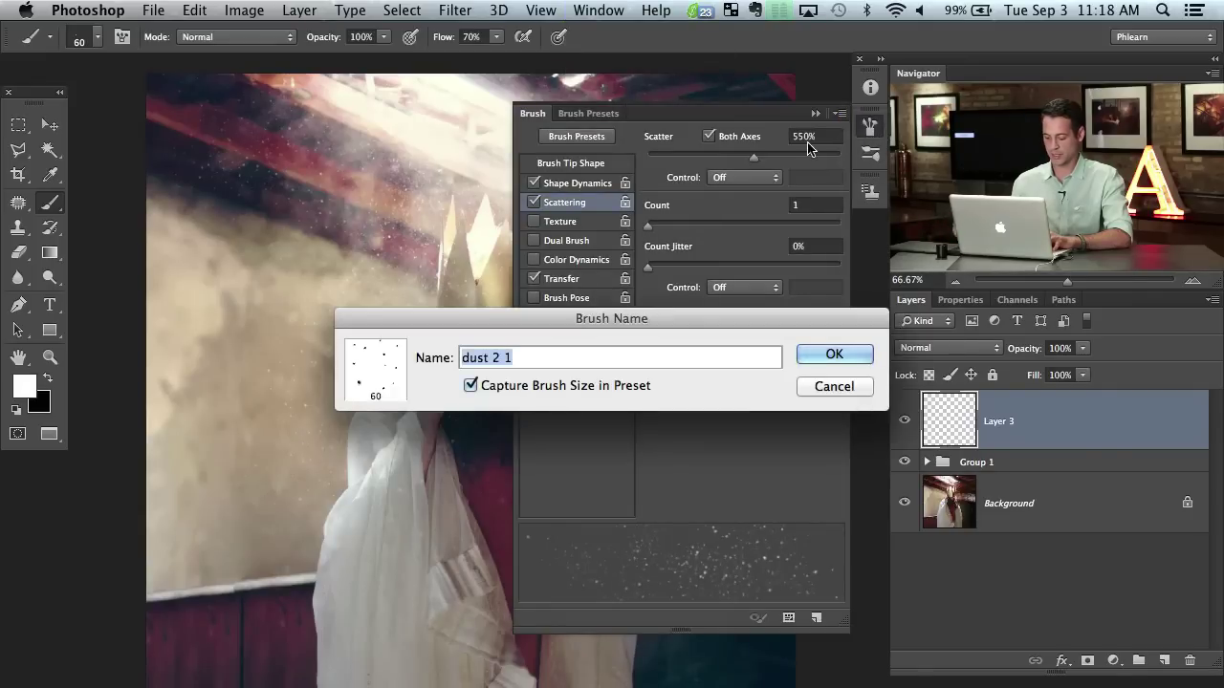
{"action": "key", "text": "Right"}
{"action": "key", "text": "BackSpace"}
{"action": "type", "text": "3"}
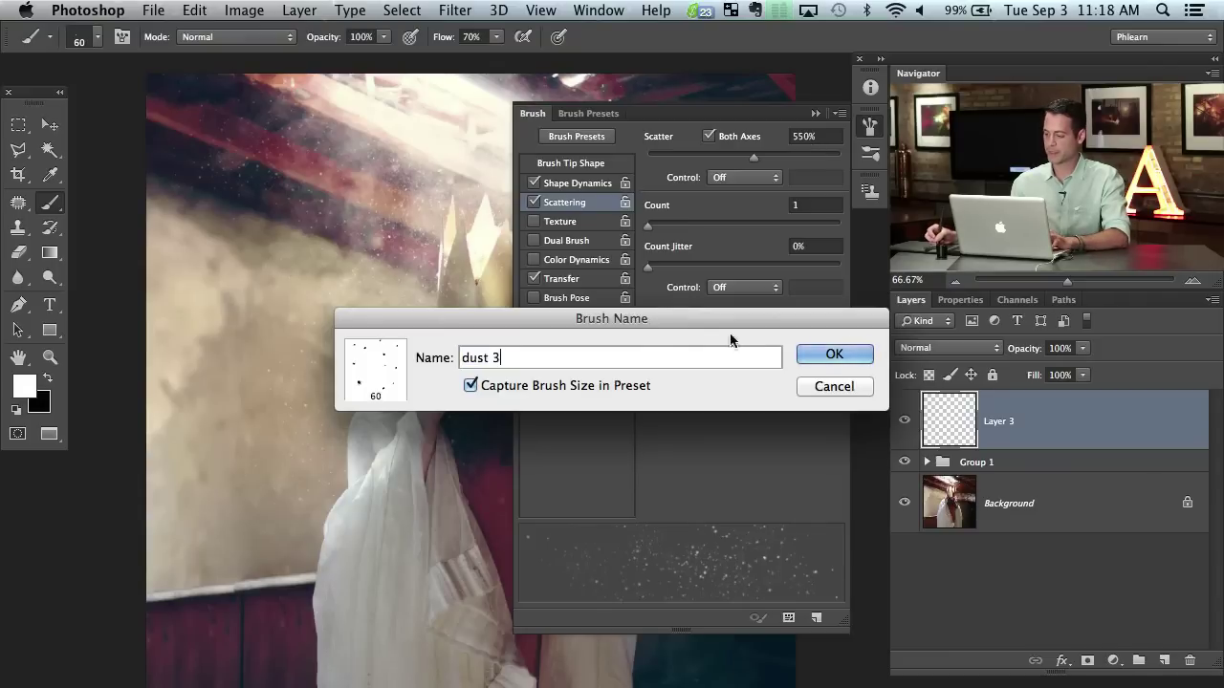
{"action": "left_click", "coordinate": [833, 355]}
{"action": "left_click", "coordinate": [870, 125]}
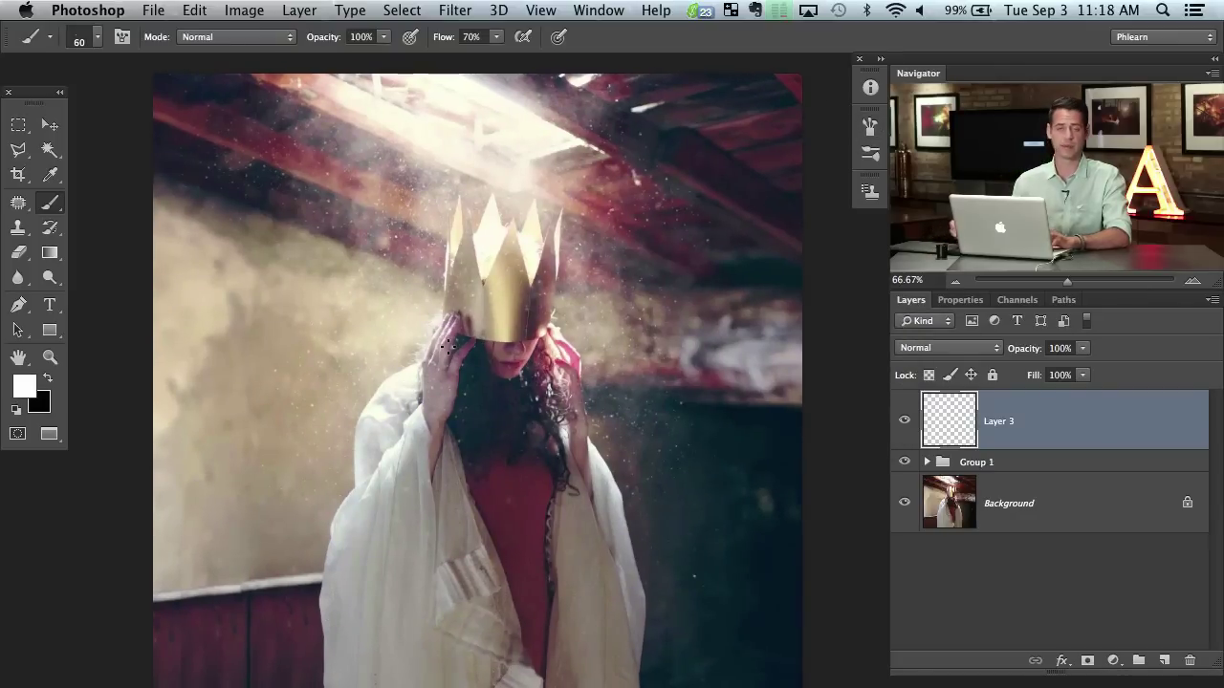